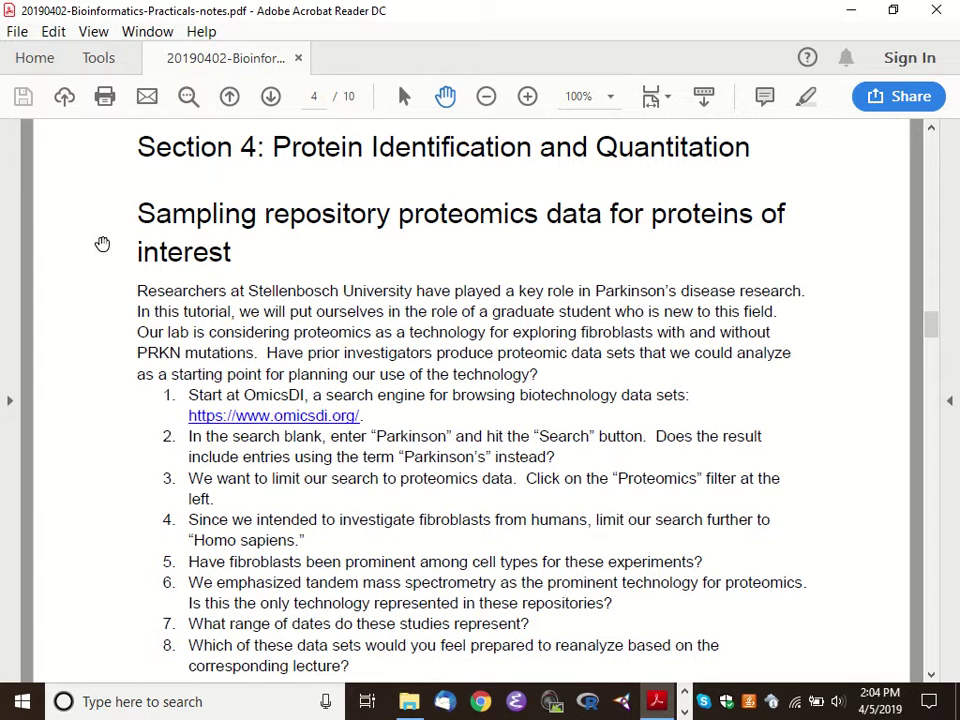
Step: Open the OmicsDI website from the link in tutorial step 1 and allow the document to connect to it
{"action": "scroll", "coordinate": [102, 244], "scroll_direction": "down", "scroll_amount": 1}
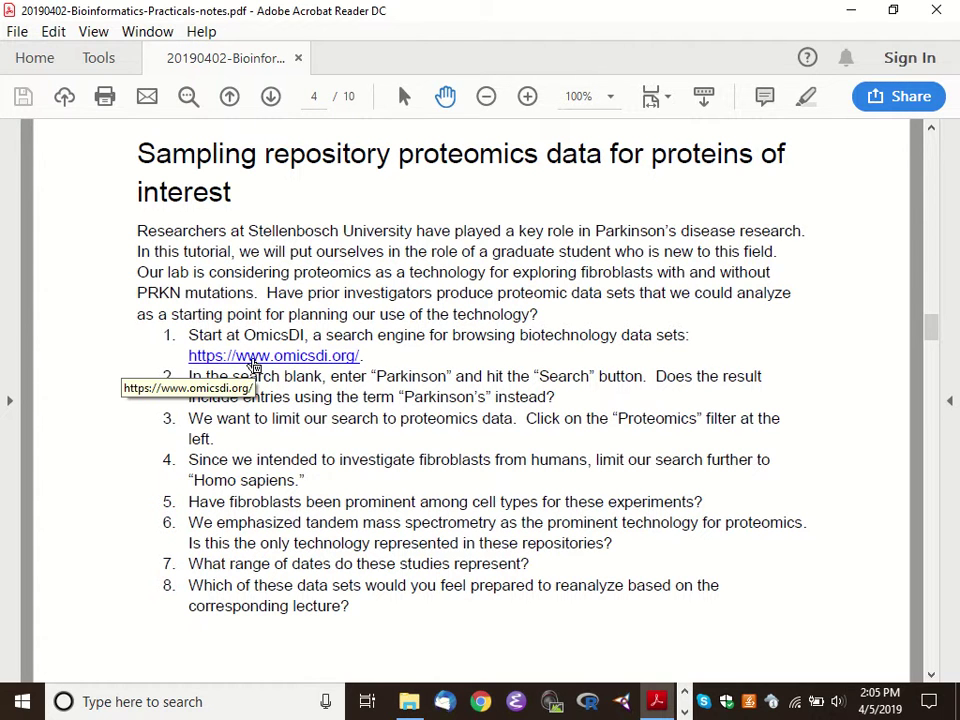
{"action": "left_click", "coordinate": [254, 364]}
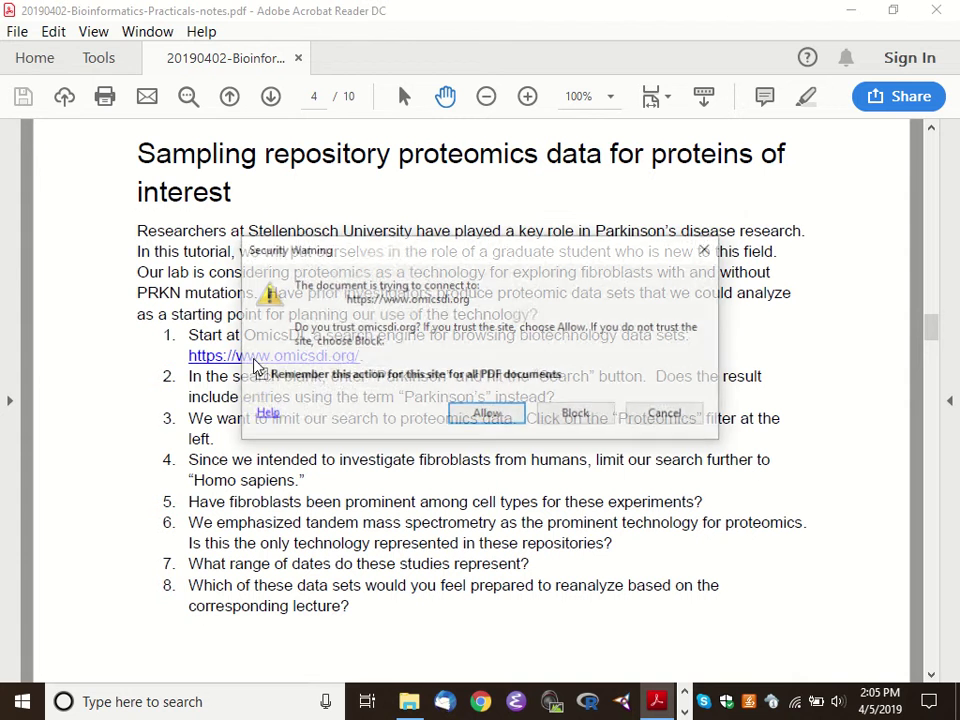
{"action": "left_click", "coordinate": [499, 421]}
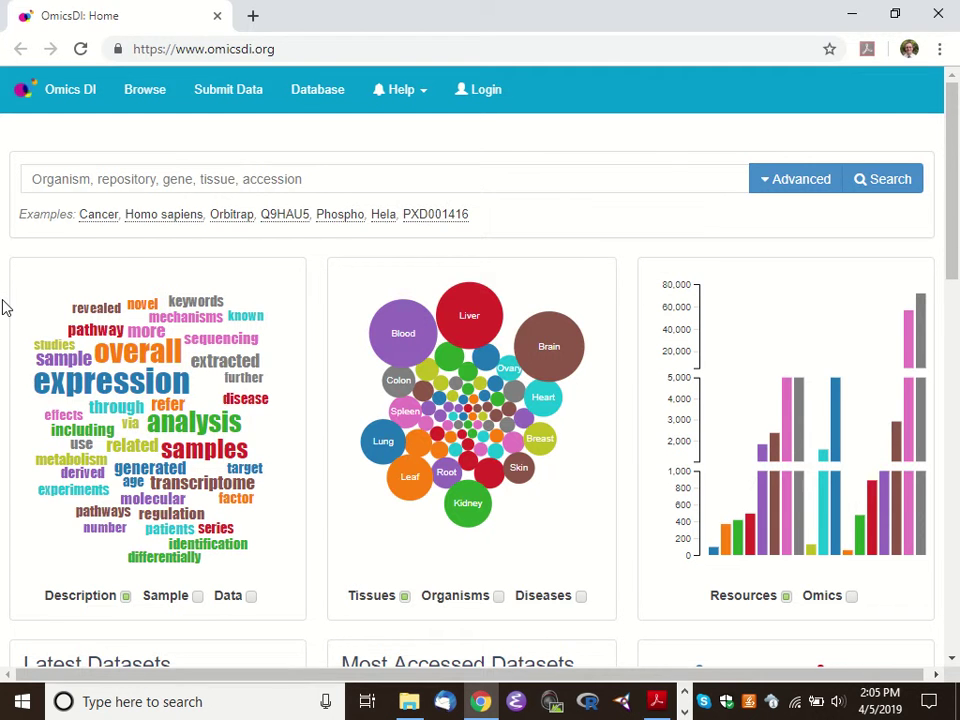
Step: Check the tutorial's search instruction in the PDF and search OmicsDI for "Parkinson"
{"action": "key", "text": "alt+Tab"}
{"action": "scroll", "coordinate": [3, 305], "scroll_direction": "down", "scroll_amount": 2}
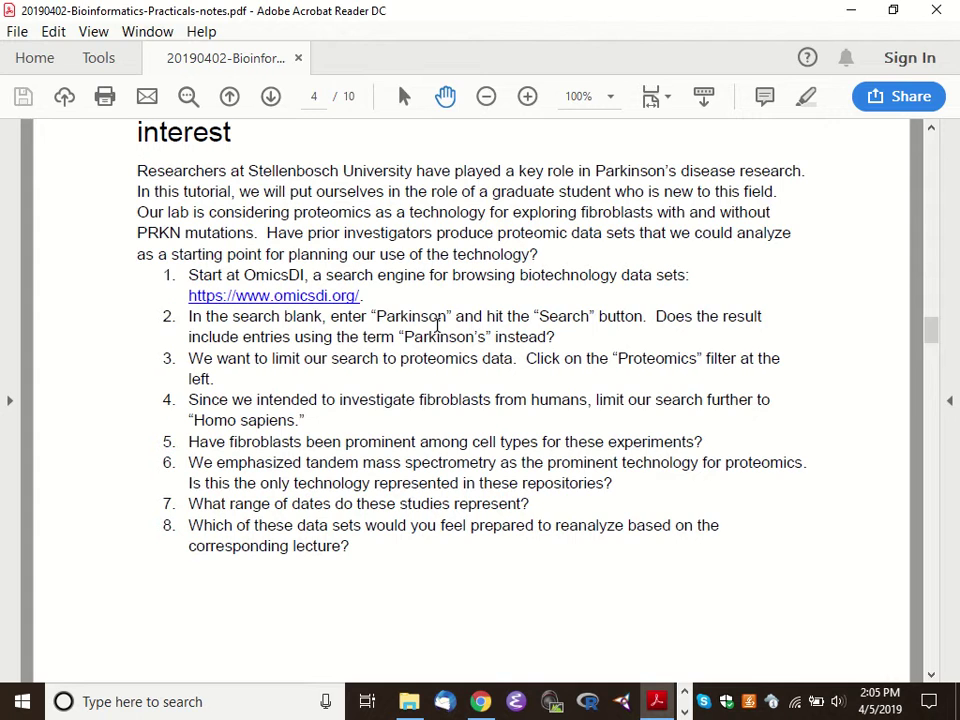
{"action": "key", "text": "alt+Tab"}
{"action": "left_click", "coordinate": [489, 186]}
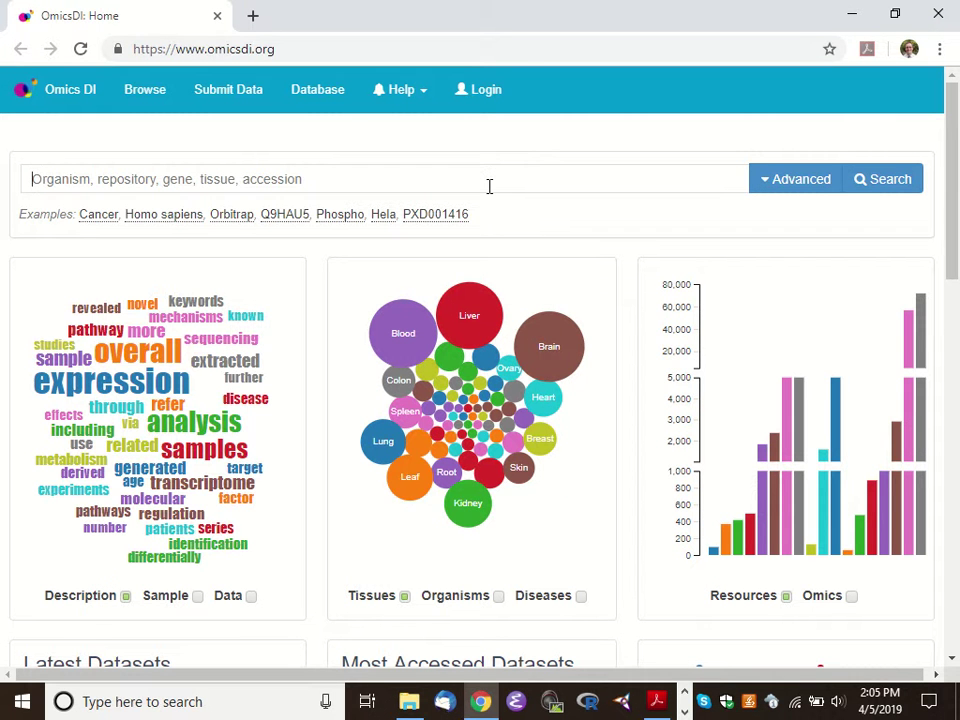
{"action": "type", "text": "parkinson"}
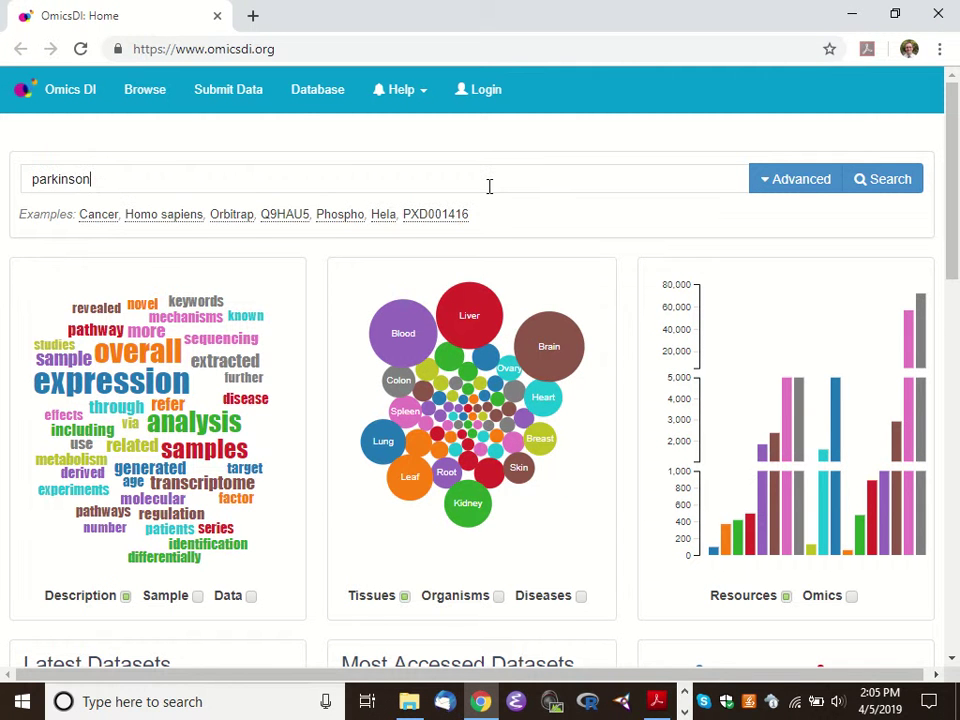
{"action": "key", "text": "alt+Tab"}
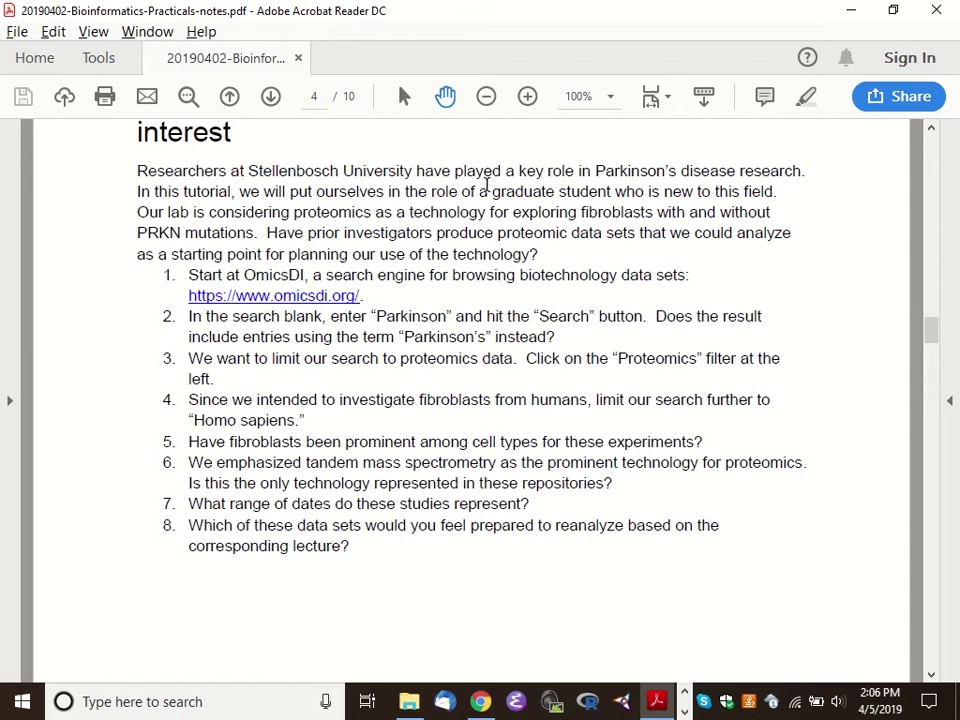
{"action": "key", "text": "alt+Tab"}
{"action": "key", "text": "Home"}
{"action": "type", "text": "P"}
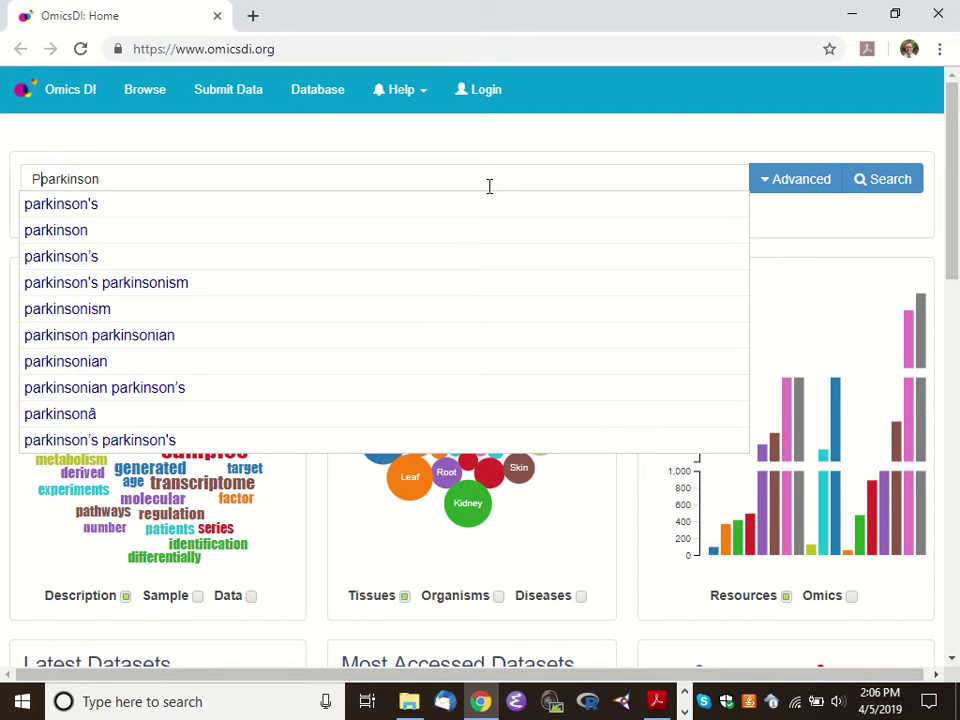
{"action": "key", "text": "Delete"}
{"action": "left_click", "coordinate": [890, 180]}
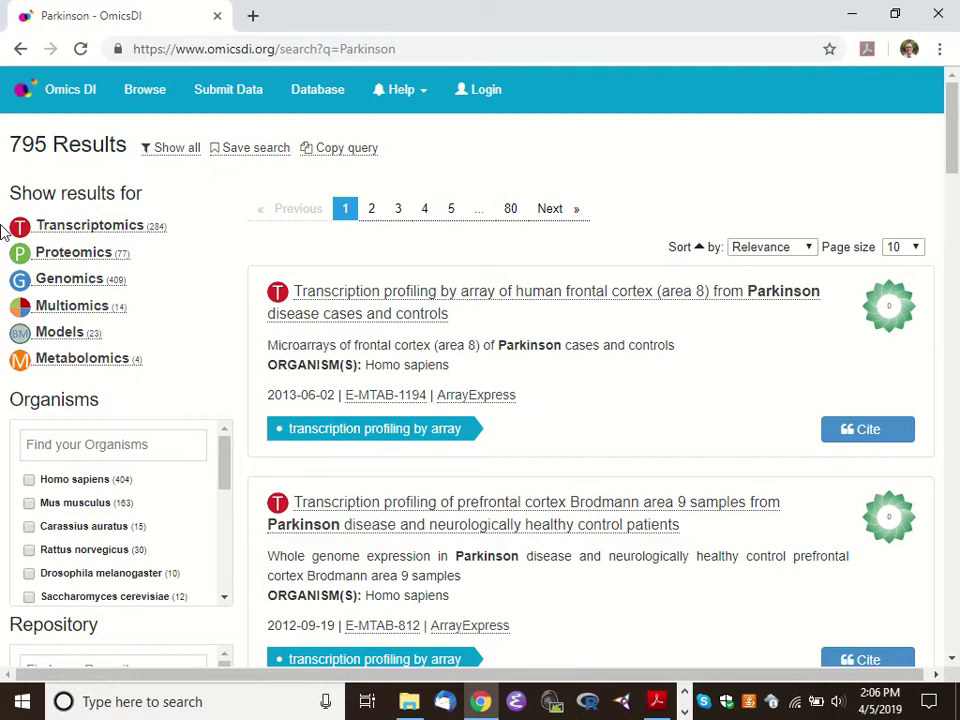
Step: Look through the first page of search results for entries that use the term "Parkinson's" instead of "Parkinson"
{"action": "scroll", "coordinate": [3, 230], "scroll_direction": "down", "scroll_amount": 2}
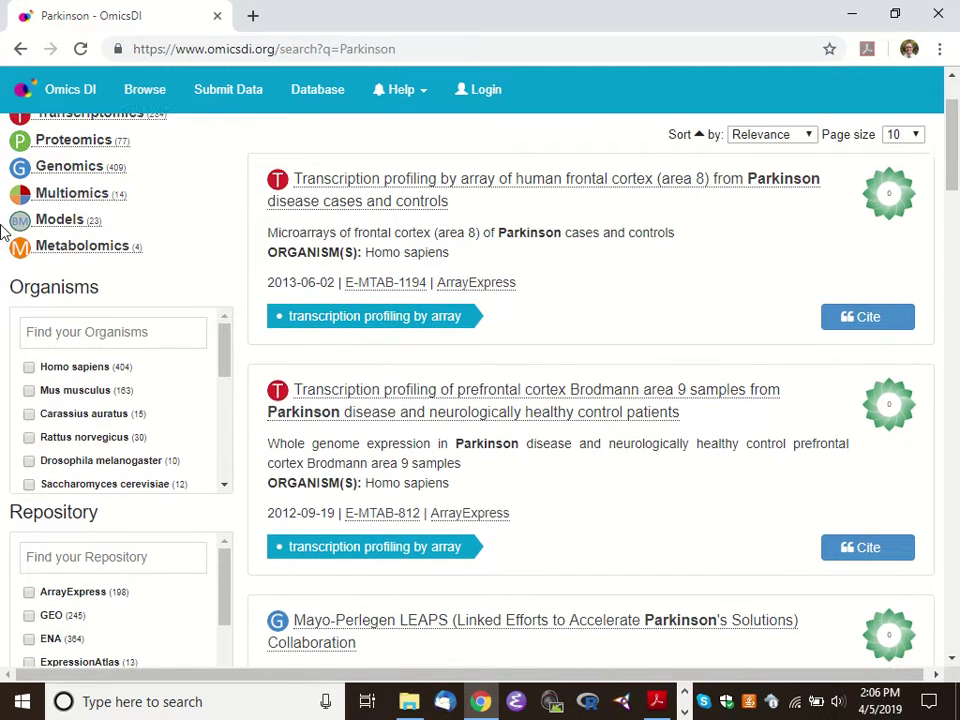
{"action": "scroll", "coordinate": [3, 230], "scroll_direction": "down", "scroll_amount": 2}
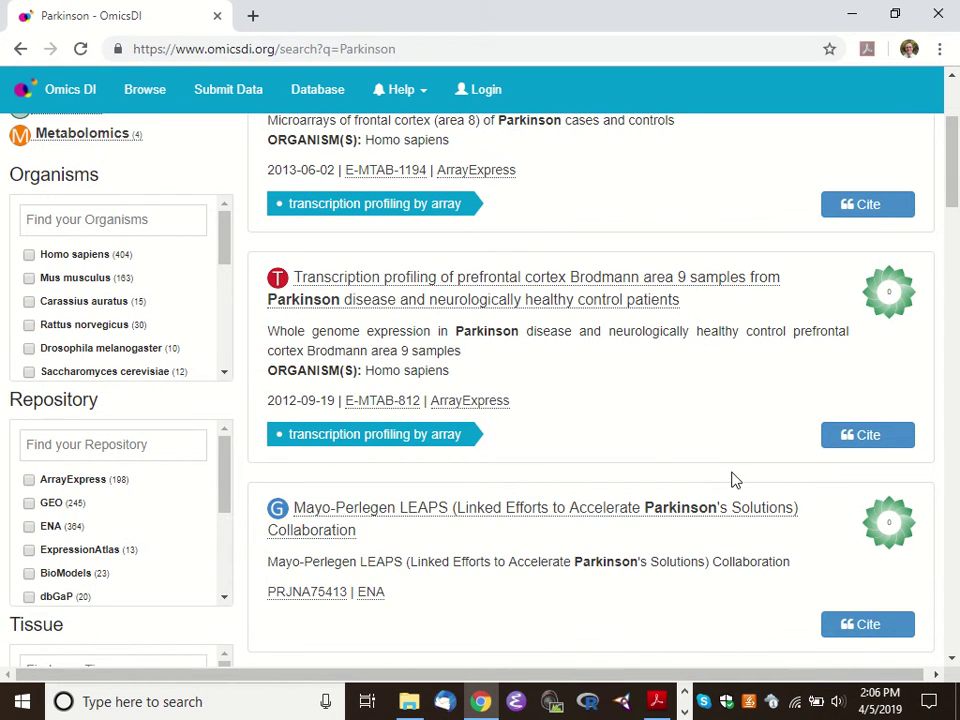
{"action": "scroll", "coordinate": [735, 480], "scroll_direction": "down", "scroll_amount": 6}
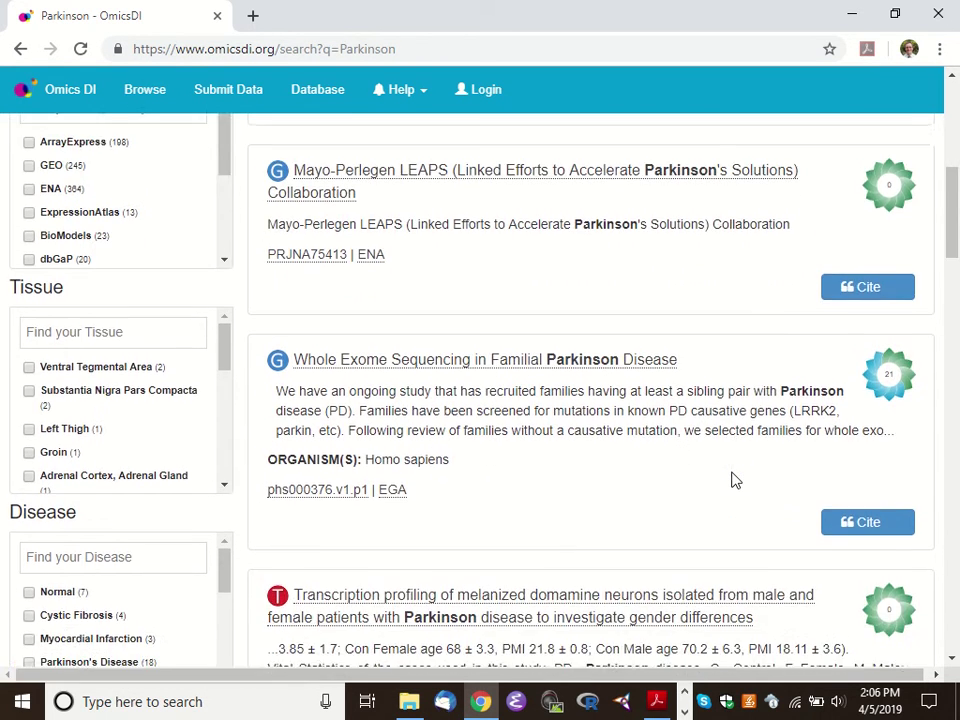
{"action": "scroll", "coordinate": [735, 480], "scroll_direction": "down", "scroll_amount": 8}
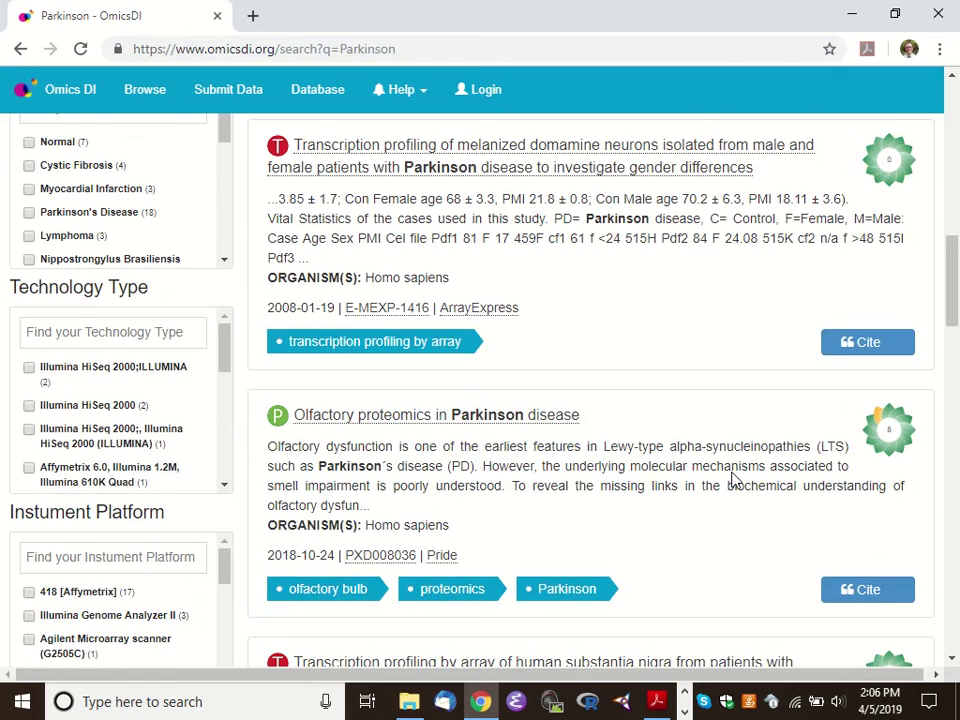
{"action": "scroll", "coordinate": [735, 480], "scroll_direction": "down", "scroll_amount": 7}
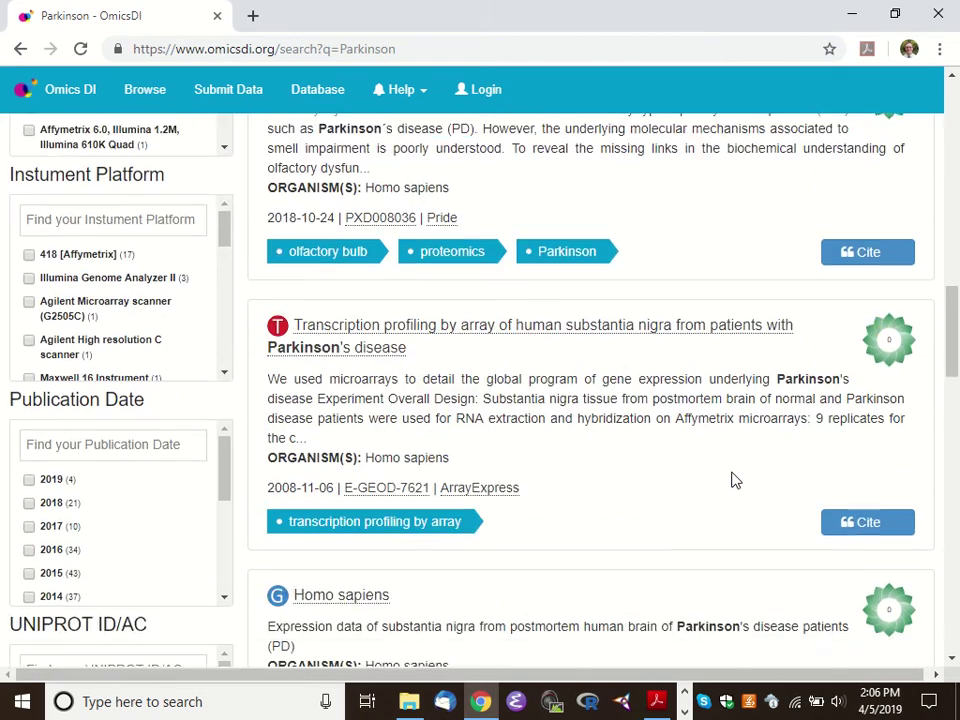
{"action": "scroll", "coordinate": [735, 480], "scroll_direction": "down", "scroll_amount": 9}
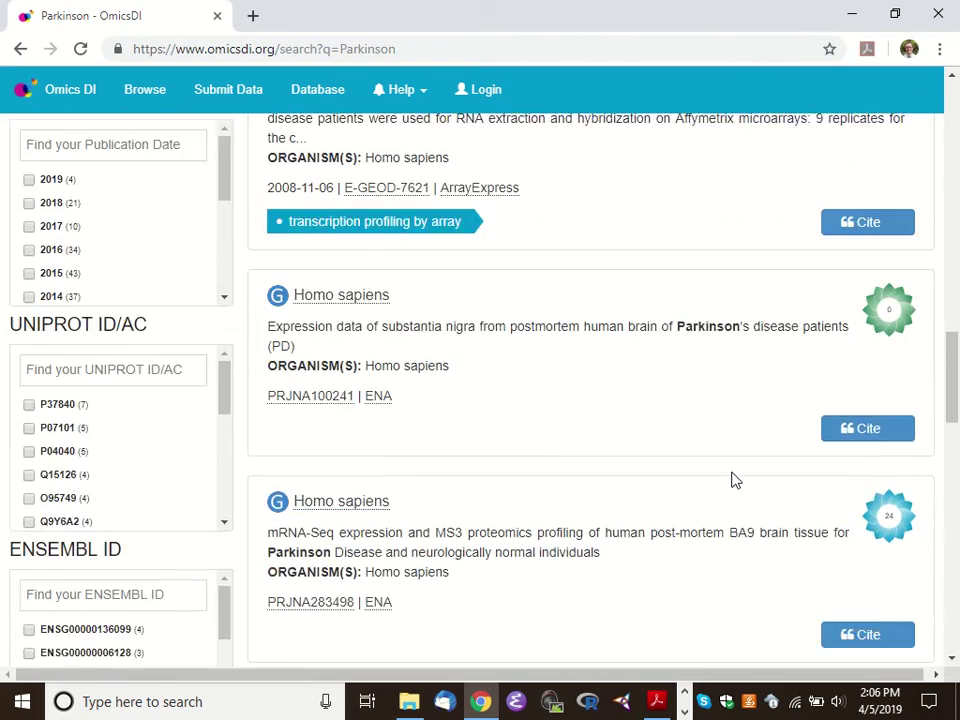
{"action": "scroll", "coordinate": [735, 480], "scroll_direction": "up", "scroll_amount": 20}
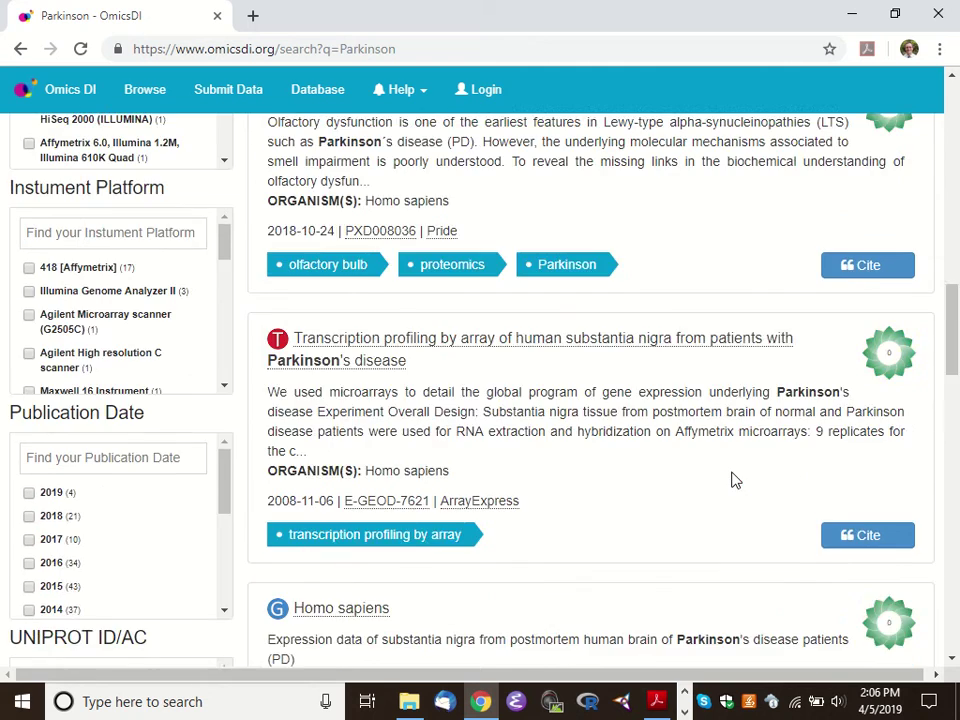
{"action": "scroll", "coordinate": [735, 480], "scroll_direction": "up", "scroll_amount": 5}
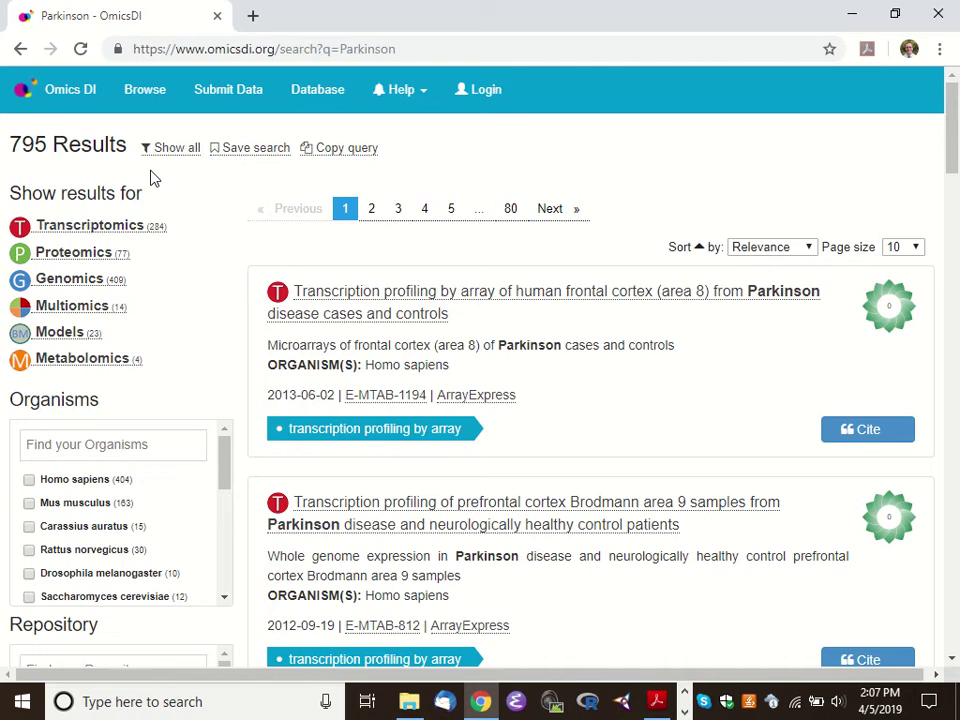
Step: Consult the next tutorial instruction in the PDF and limit the Parkinson search results to Proteomics data sets
{"action": "key", "text": "alt+Tab"}
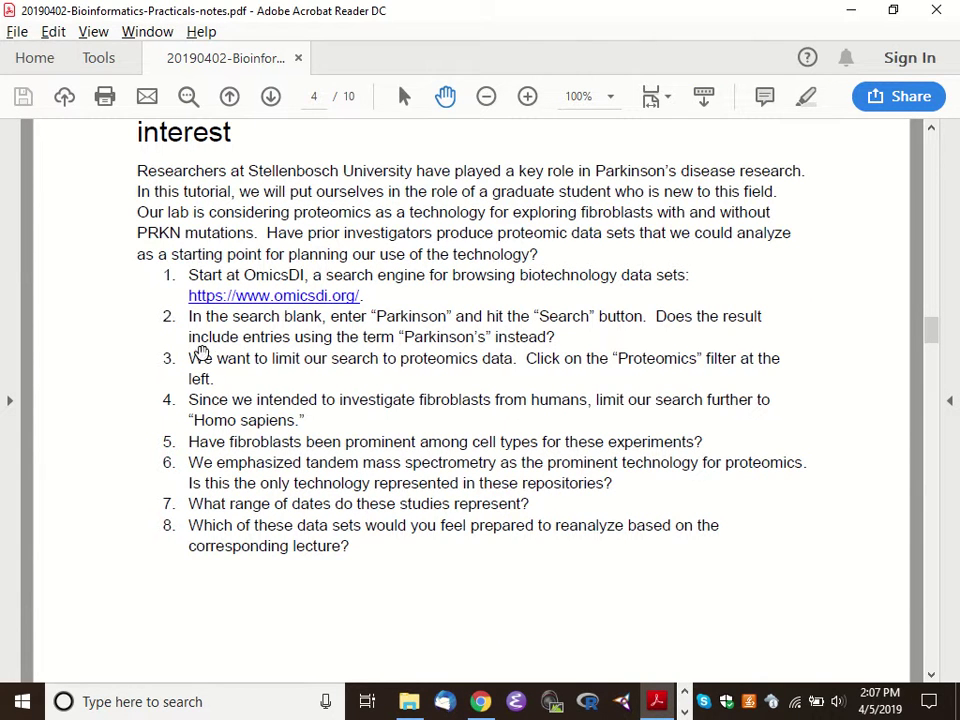
{"action": "key", "text": "alt+Tab"}
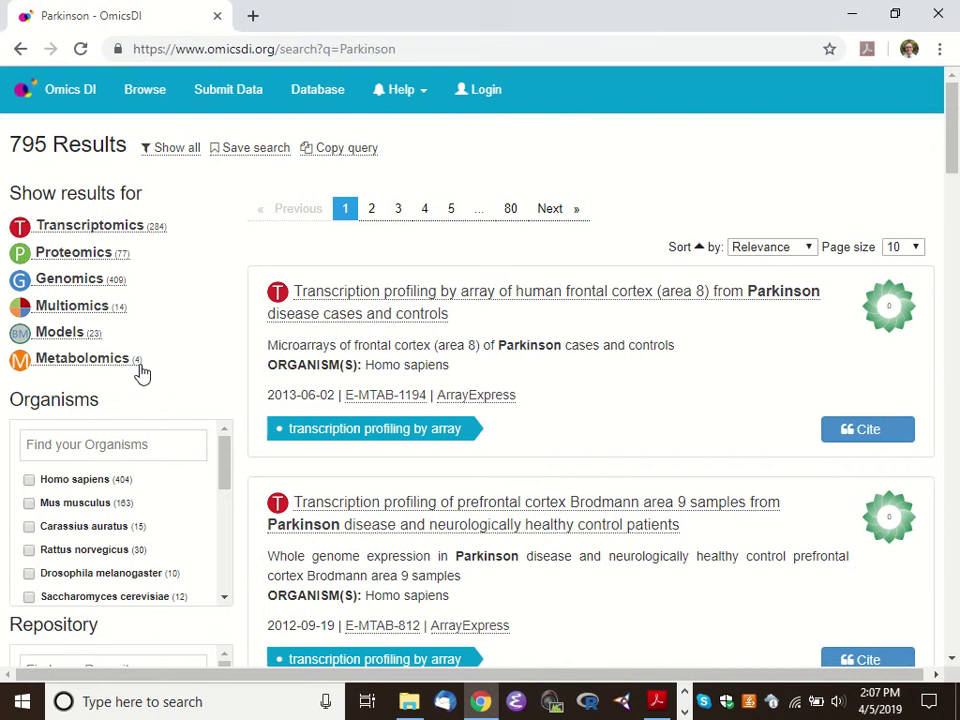
{"action": "left_click", "coordinate": [70, 256]}
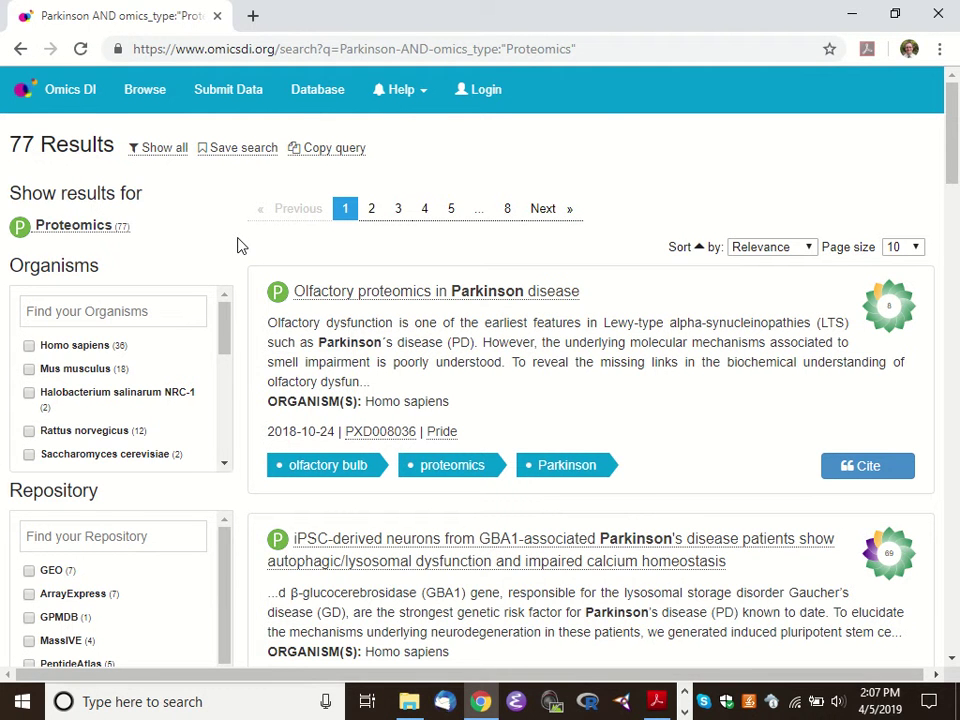
Step: Read the organism instruction in the PDF and restrict the proteomics results to Homo sapiens
{"action": "key", "text": "alt+Tab"}
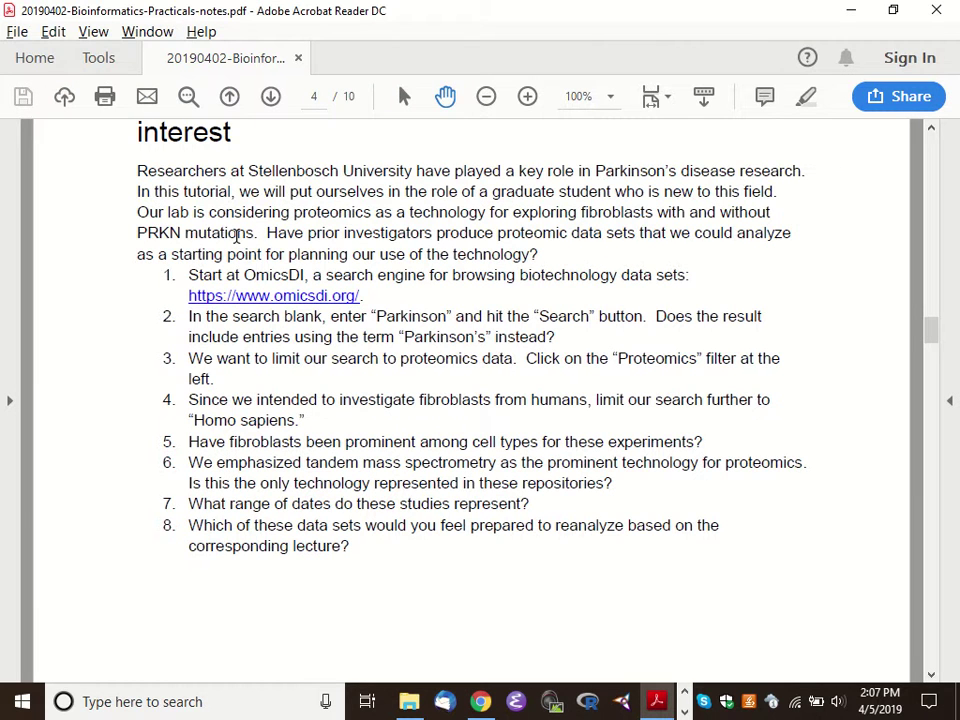
{"action": "scroll", "coordinate": [238, 240], "scroll_direction": "down", "scroll_amount": 2}
{"action": "scroll", "coordinate": [238, 245], "scroll_direction": "down", "scroll_amount": 1}
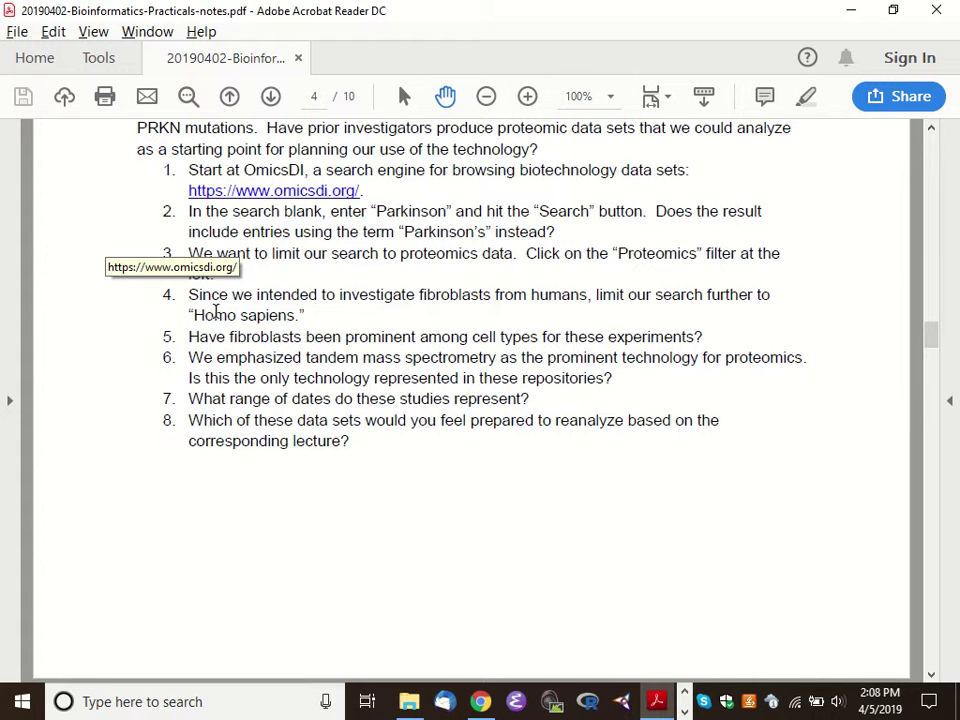
{"action": "key", "text": "alt+Tab"}
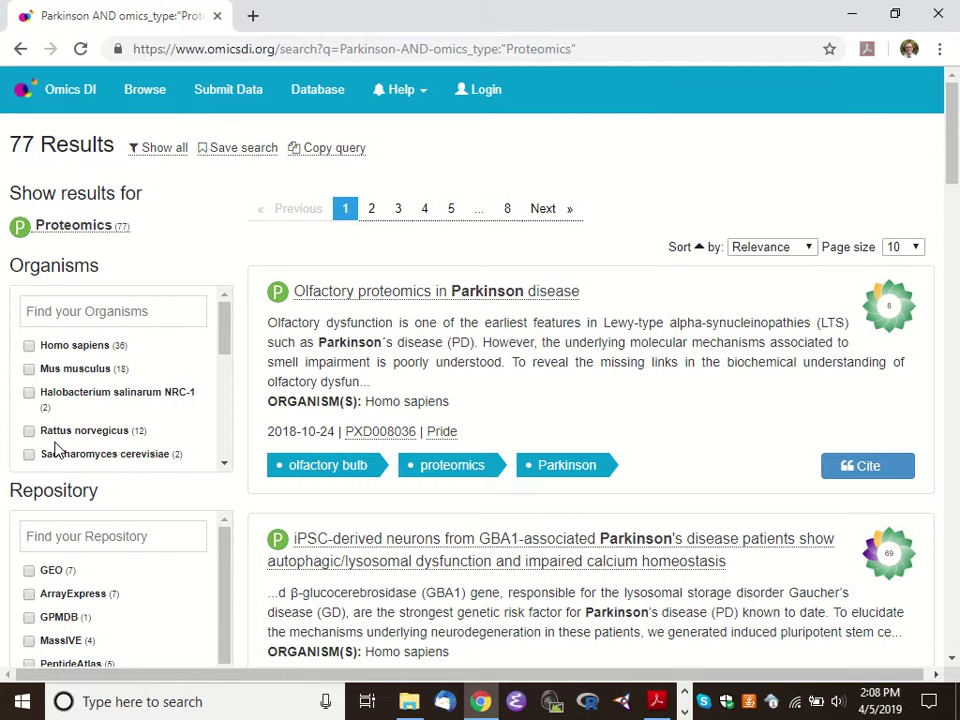
{"action": "left_click", "coordinate": [29, 346]}
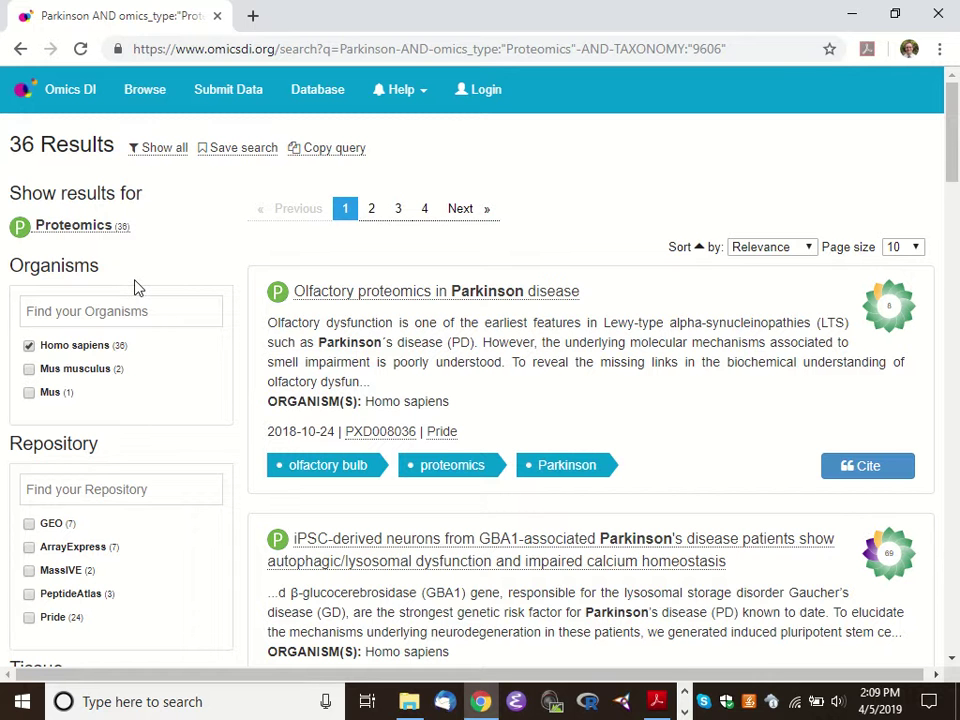
Step: Check the fibroblast question in the PDF and filter the human proteomics results by the Fibroblast tissue
{"action": "key", "text": "alt+Tab"}
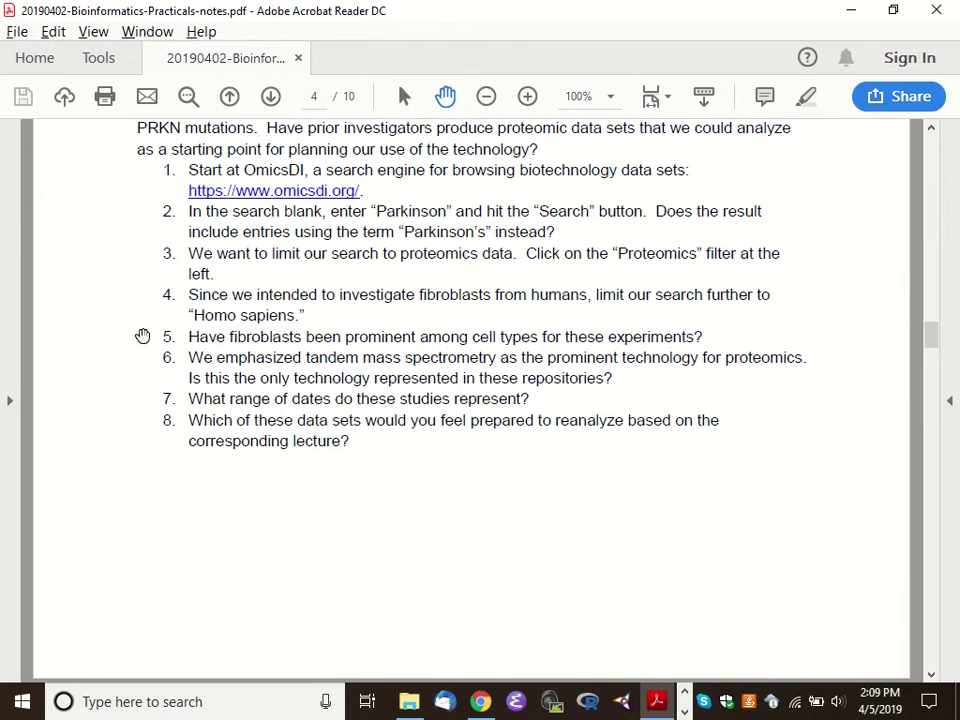
{"action": "key", "text": "alt+Tab"}
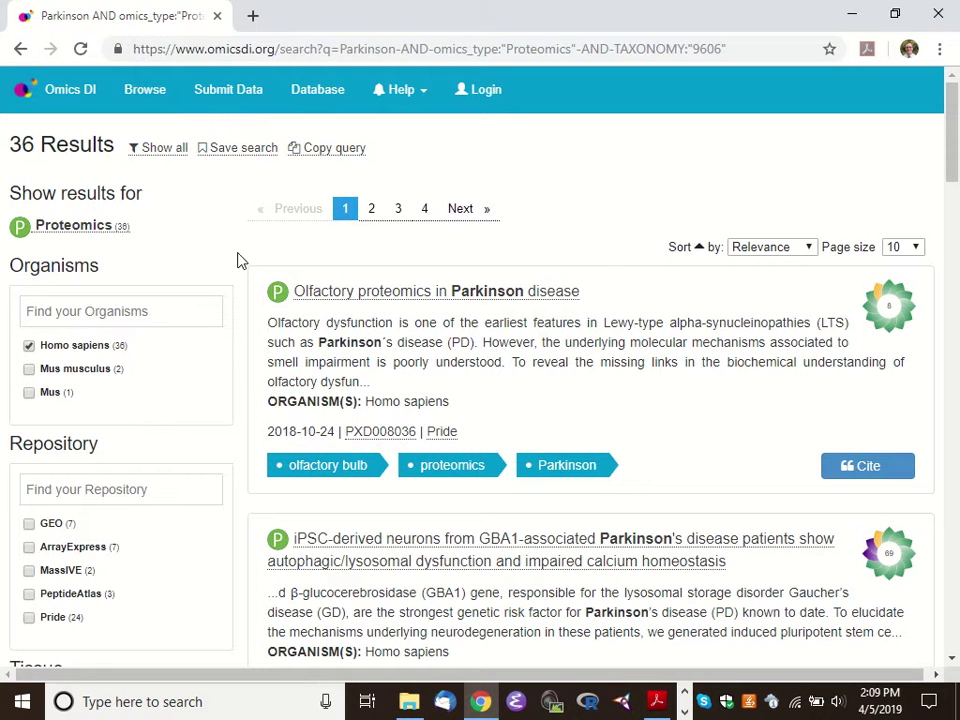
{"action": "scroll", "coordinate": [238, 260], "scroll_direction": "down", "scroll_amount": 1}
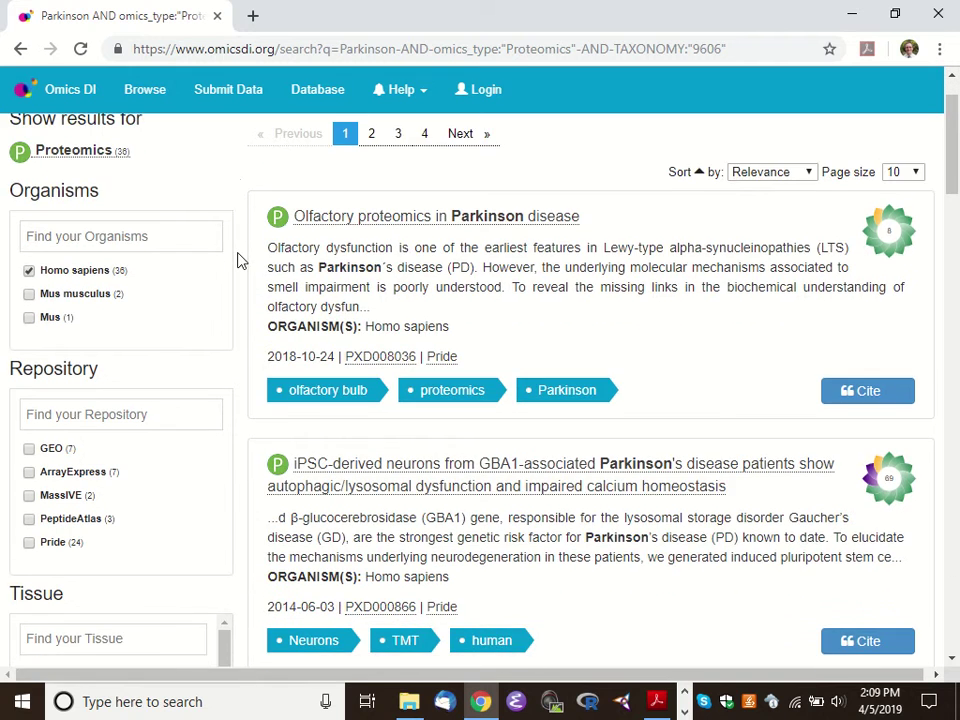
{"action": "scroll", "coordinate": [238, 260], "scroll_direction": "down", "scroll_amount": 1}
{"action": "scroll", "coordinate": [238, 260], "scroll_direction": "down", "scroll_amount": 3}
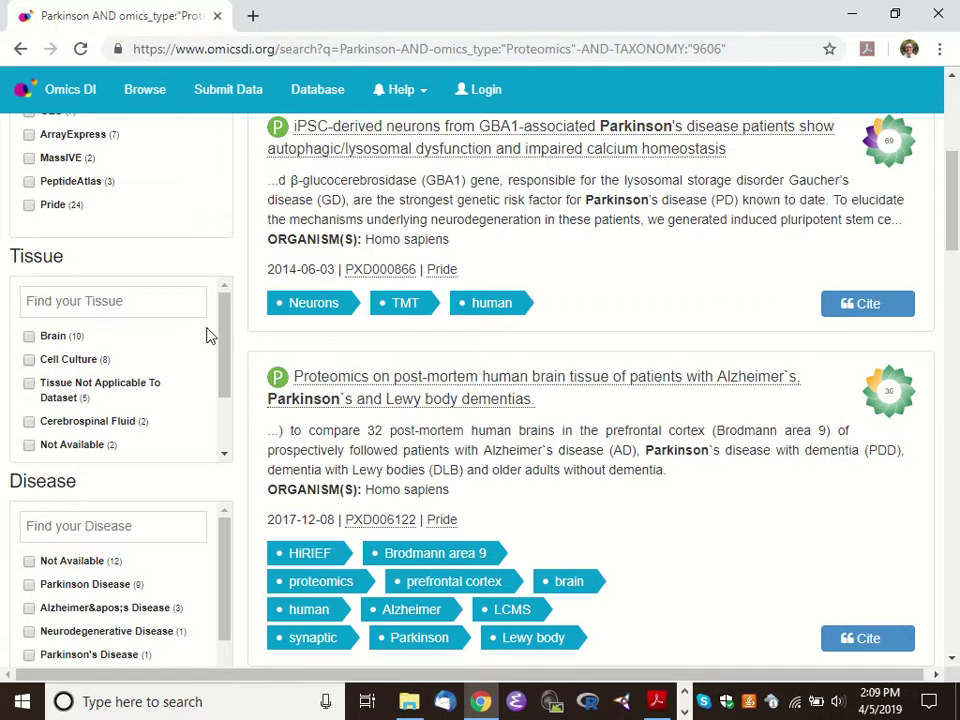
{"action": "left_click_drag", "start_coordinate": [226, 342], "coordinate": [233, 369]}
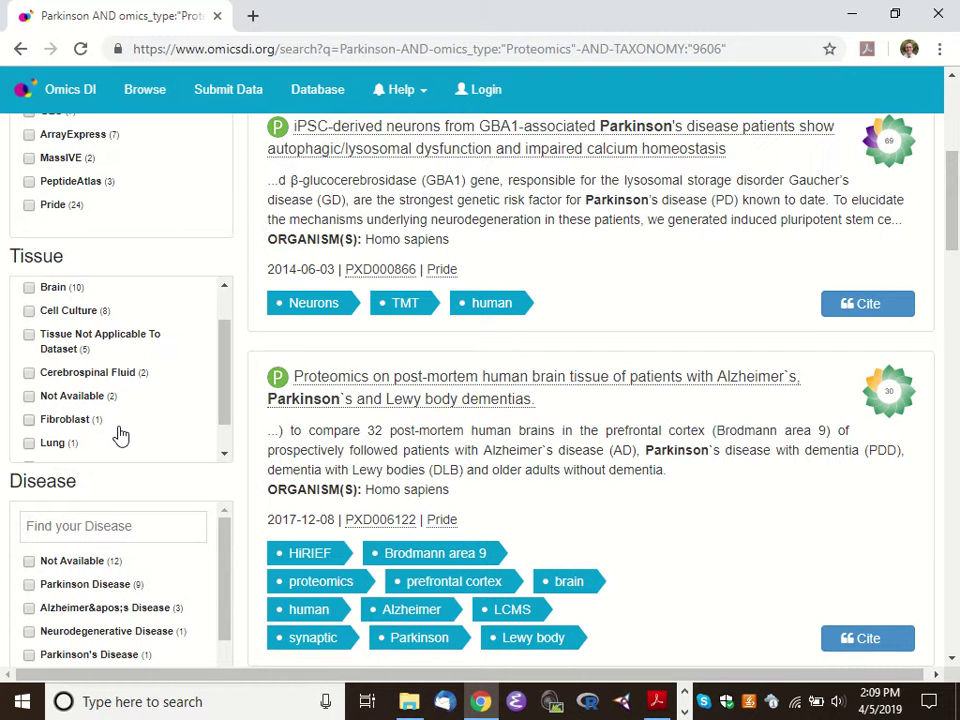
{"action": "left_click", "coordinate": [29, 420]}
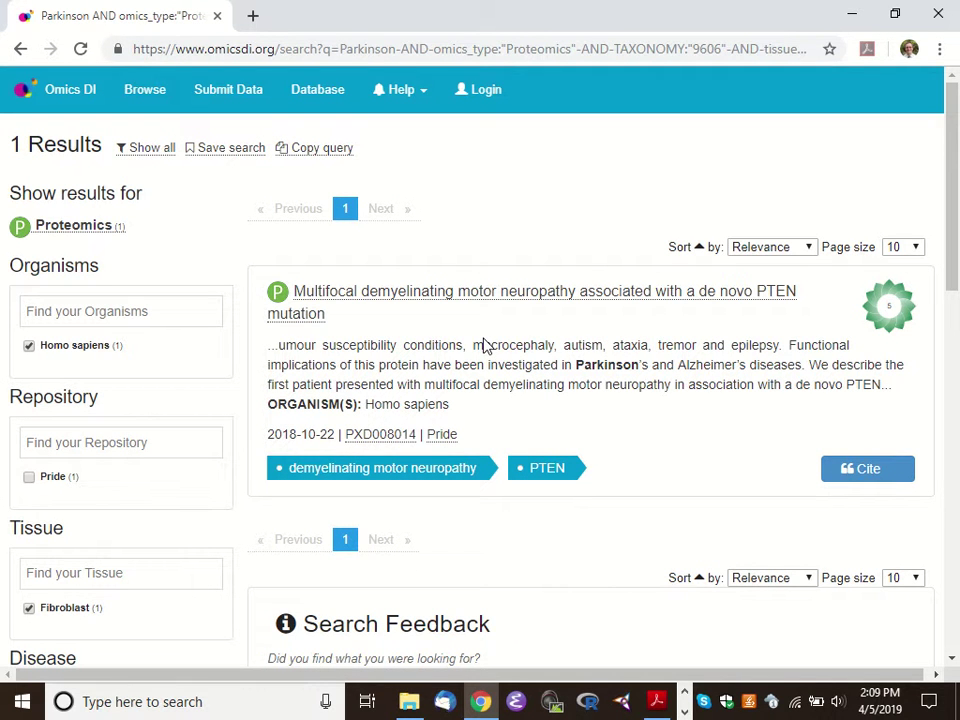
Step: Open the data set on multifocal demyelinating motor neuropathy with a PTEN mutation and review its details against the tutorial questions
{"action": "left_click", "coordinate": [448, 290]}
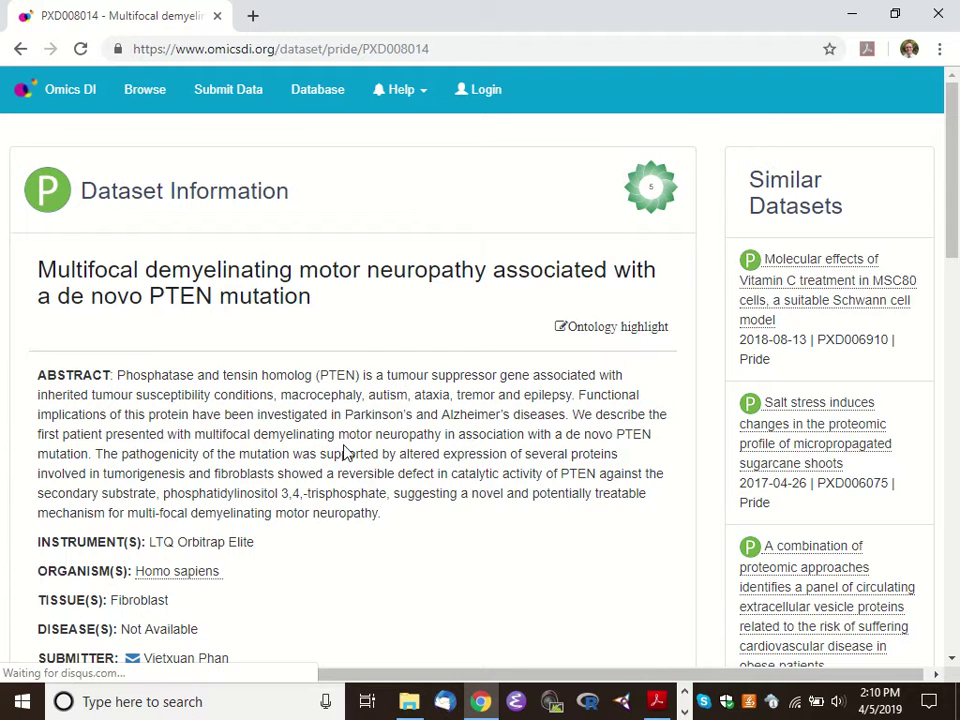
{"action": "scroll", "coordinate": [348, 450], "scroll_direction": "down", "scroll_amount": 1}
{"action": "scroll", "coordinate": [348, 450], "scroll_direction": "down", "scroll_amount": 2}
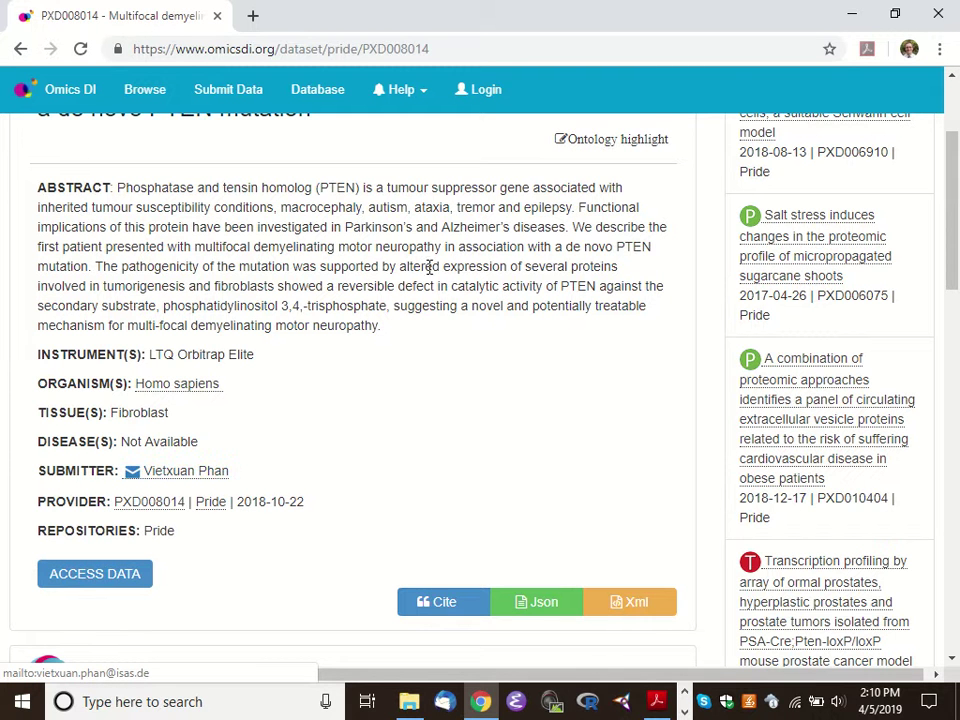
{"action": "key", "text": "alt+Tab"}
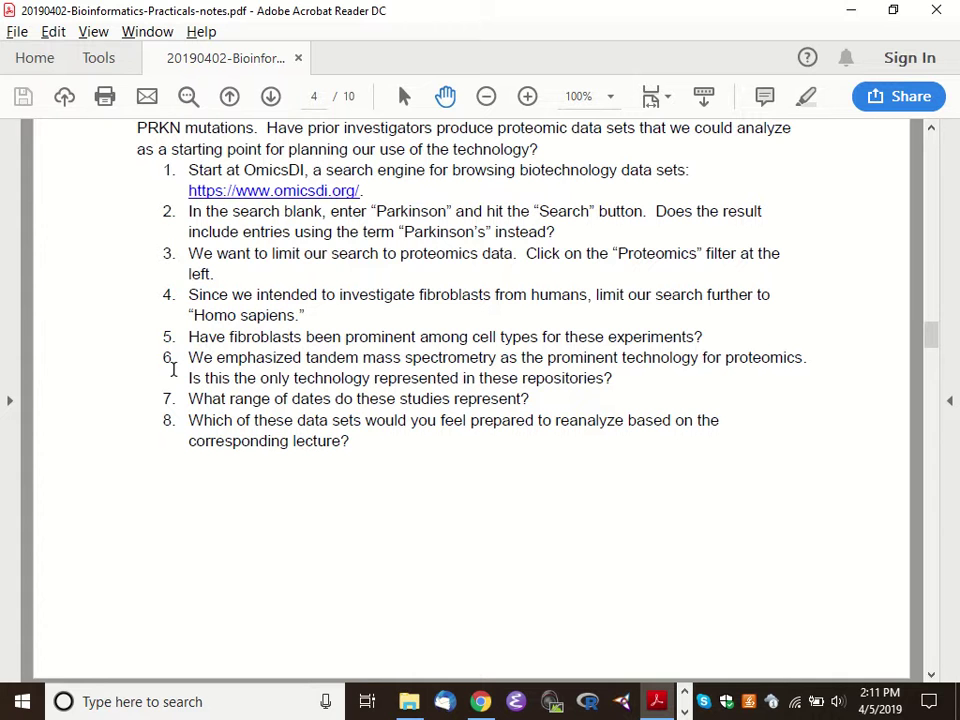
{"action": "key", "text": "alt+Tab"}
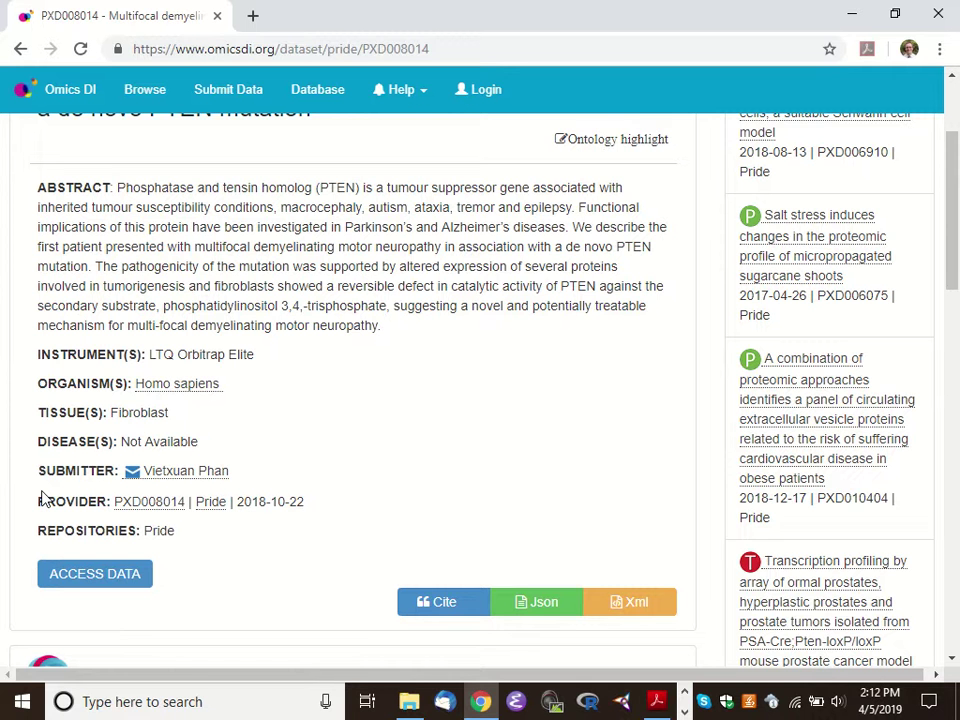
{"action": "scroll", "coordinate": [37, 398], "scroll_direction": "up", "scroll_amount": 2}
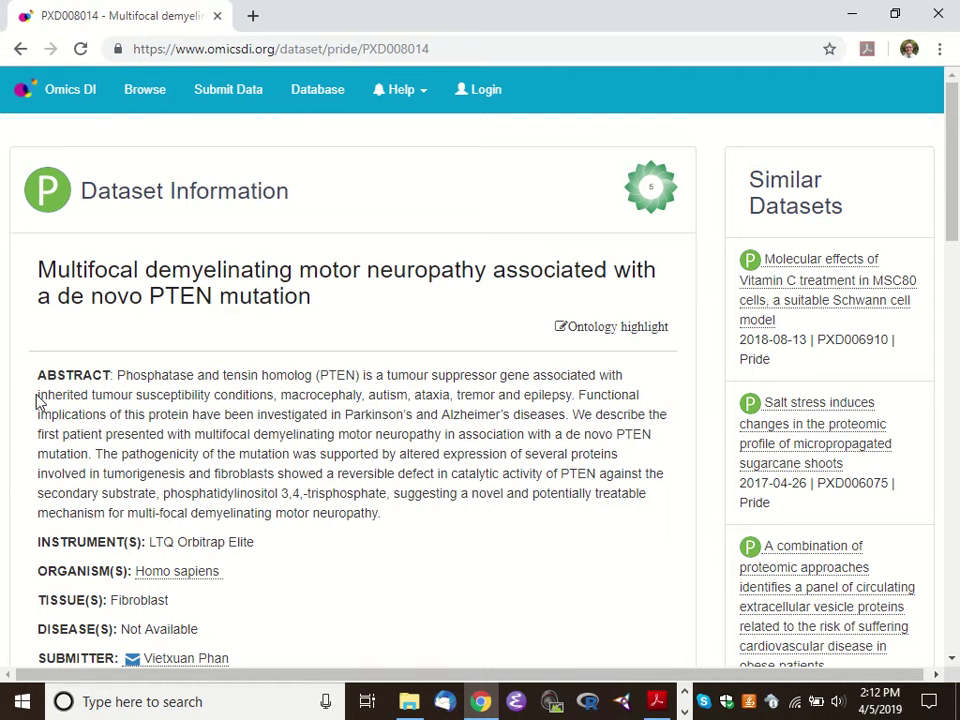
Step: Return to the search results, remove the Fibroblast tissue filter, and examine which technology types the human proteomics data sets use
{"action": "left_click", "coordinate": [20, 49]}
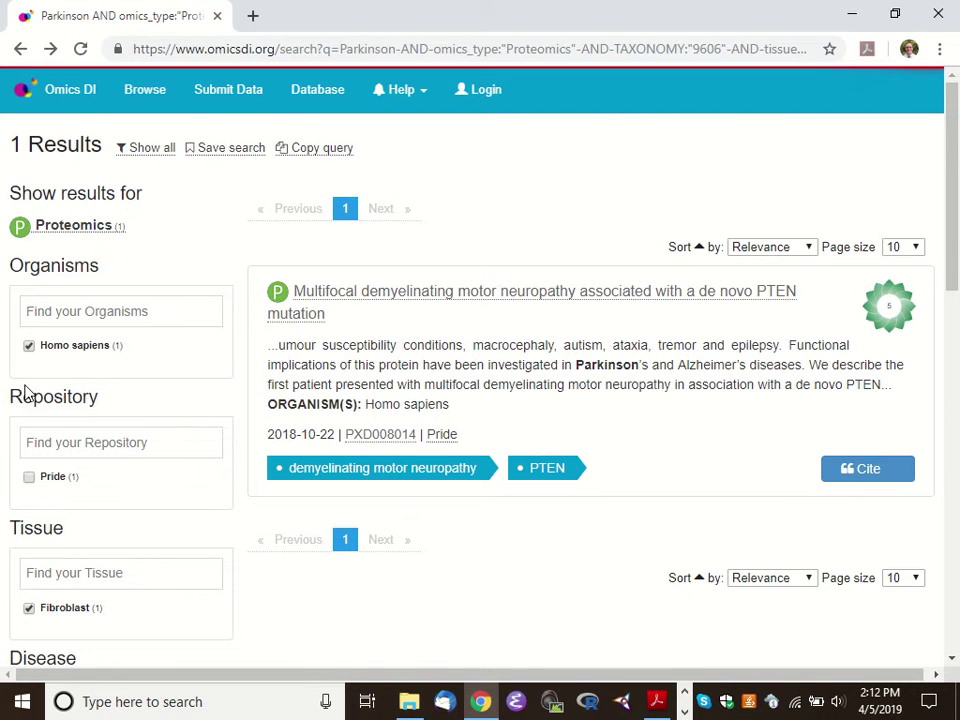
{"action": "left_click", "coordinate": [29, 609]}
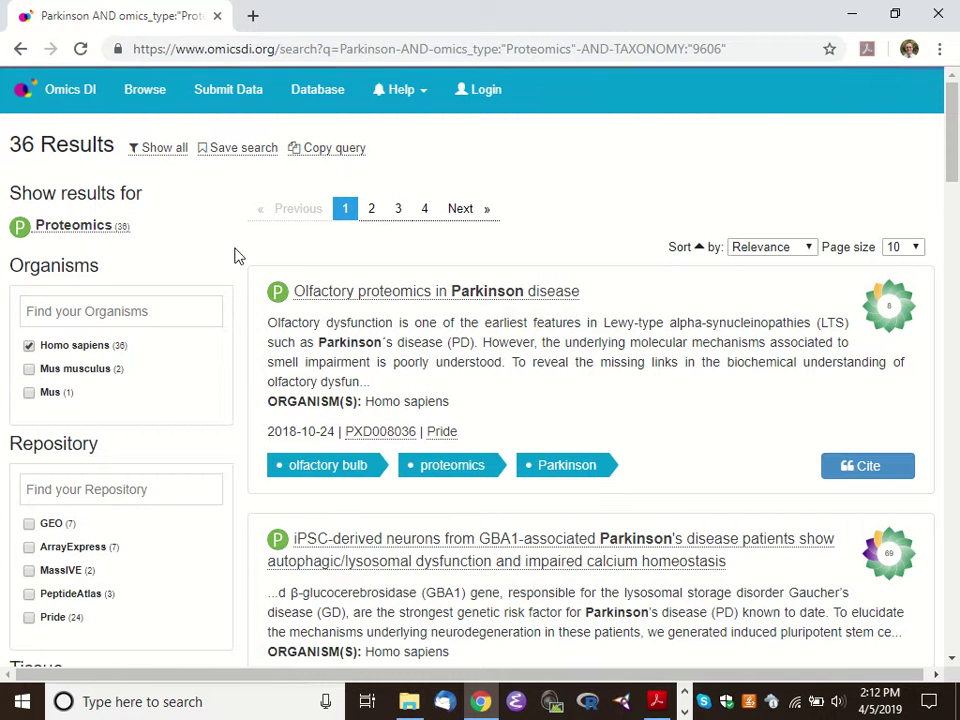
{"action": "scroll", "coordinate": [12, 346], "scroll_direction": "down", "scroll_amount": 2}
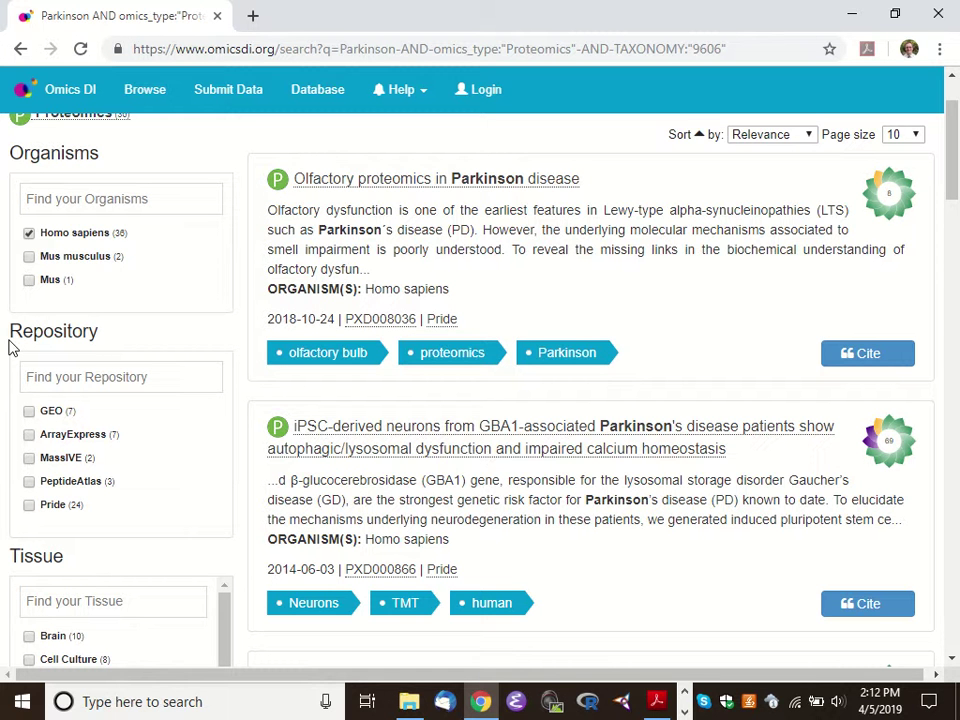
{"action": "scroll", "coordinate": [12, 346], "scroll_direction": "down", "scroll_amount": 5}
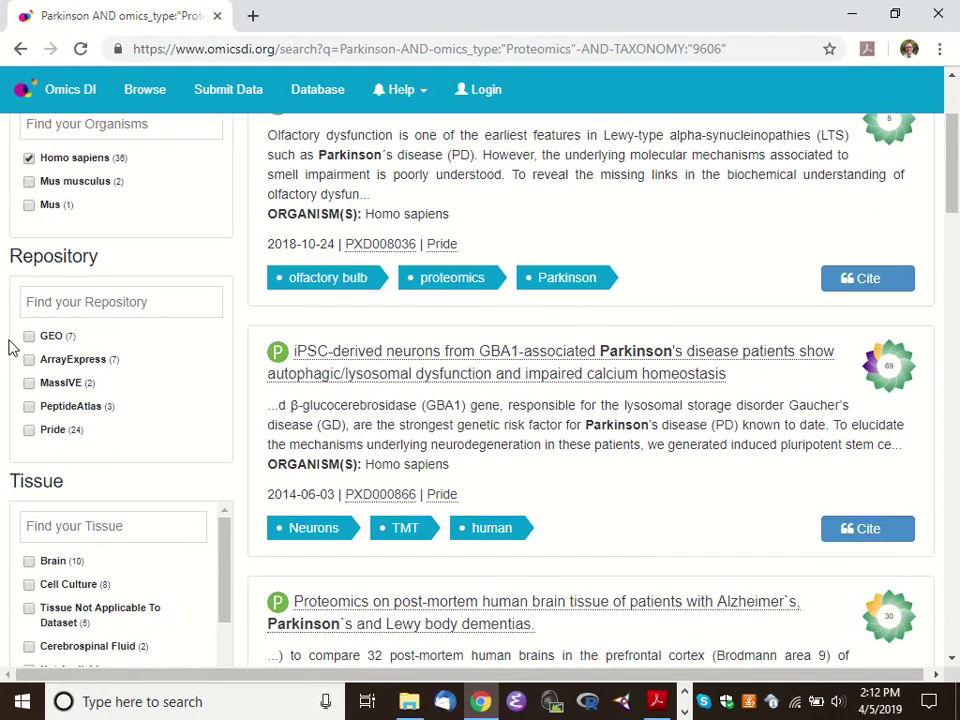
{"action": "scroll", "coordinate": [12, 346], "scroll_direction": "down", "scroll_amount": 6}
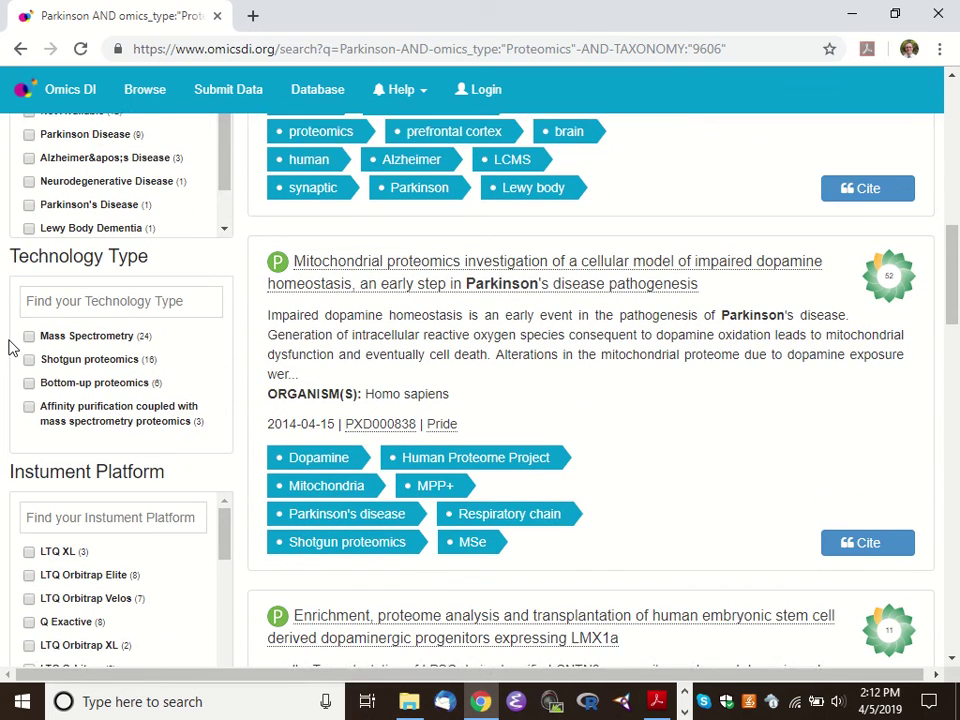
{"action": "scroll", "coordinate": [12, 346], "scroll_direction": "down", "scroll_amount": 1}
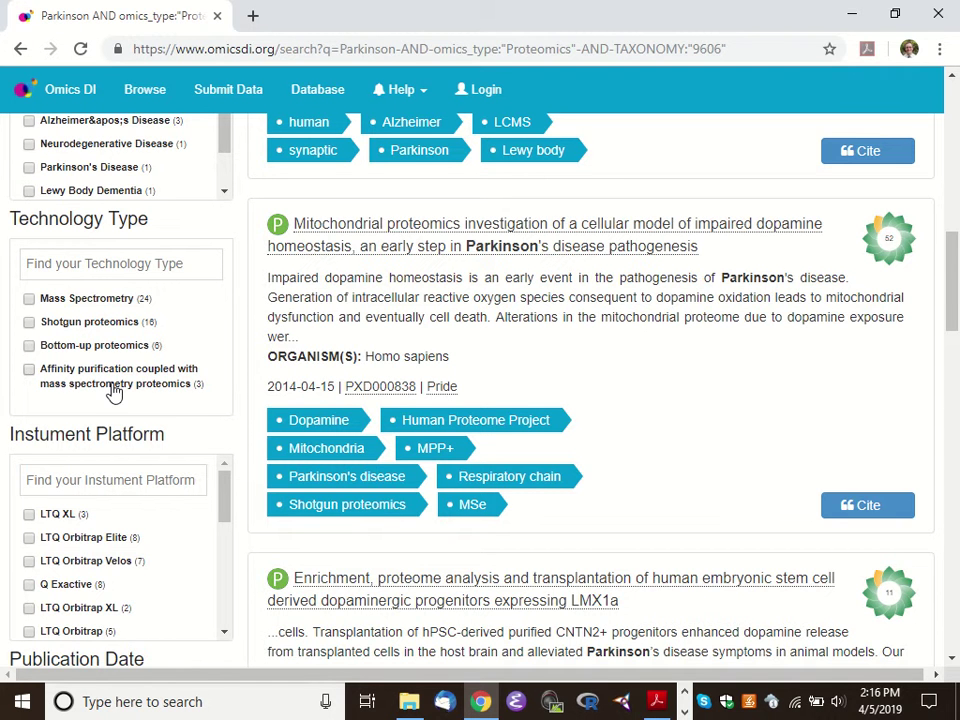
Step: Check the date range question in the PDF and sort the human proteomics results by publication date
{"action": "key", "text": "alt+Tab"}
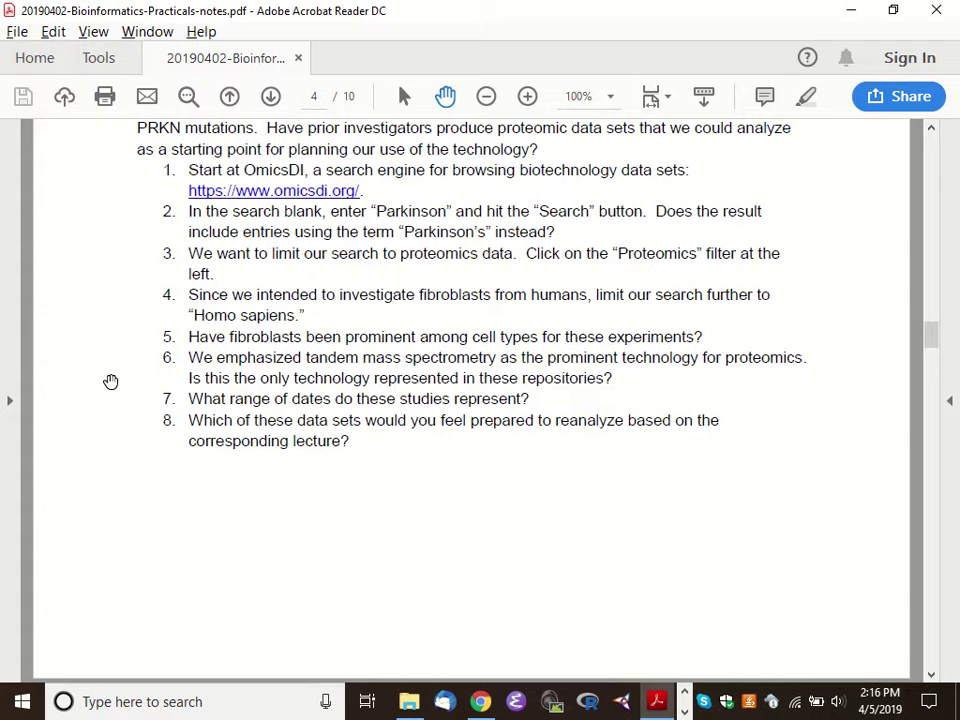
{"action": "key", "text": "alt+Tab"}
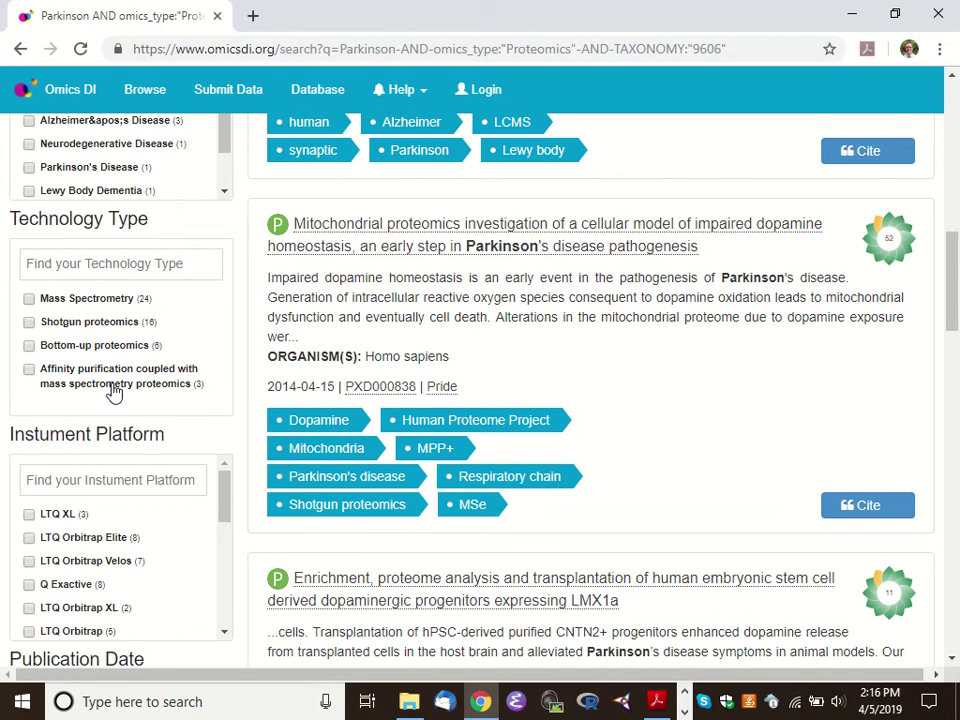
{"action": "scroll", "coordinate": [114, 392], "scroll_direction": "up", "scroll_amount": 5}
{"action": "scroll", "coordinate": [114, 392], "scroll_direction": "up", "scroll_amount": 4}
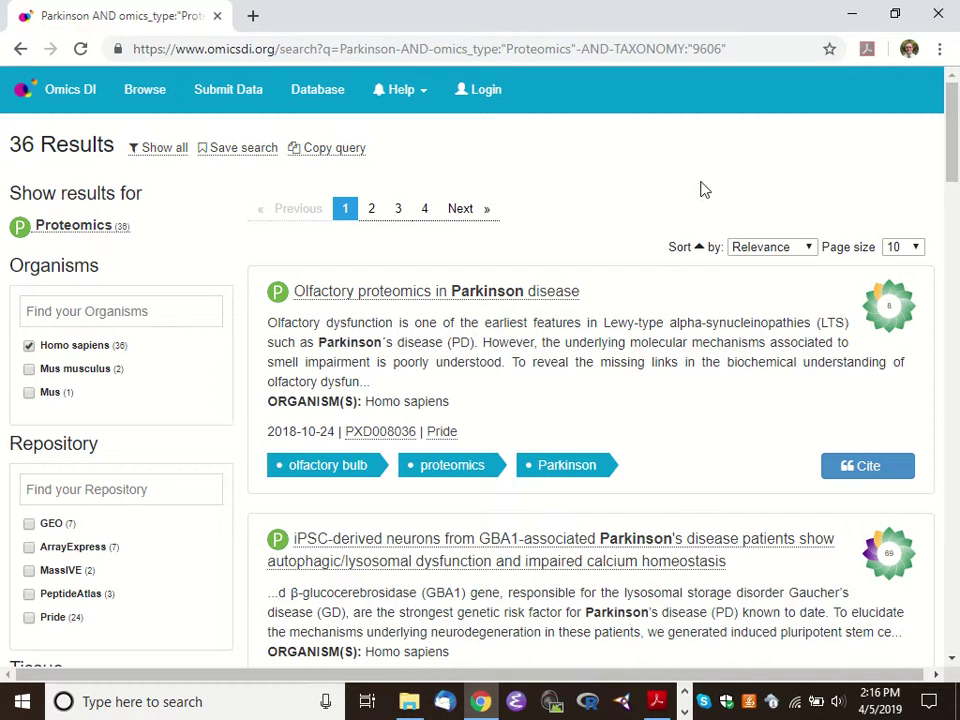
{"action": "left_click", "coordinate": [810, 251]}
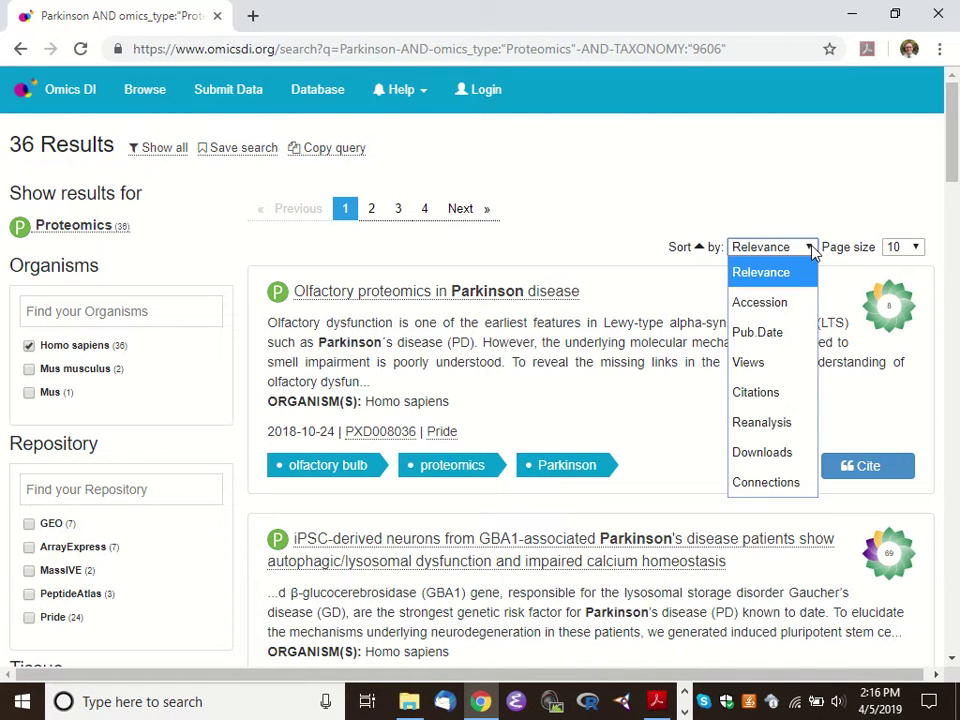
{"action": "left_click", "coordinate": [783, 335]}
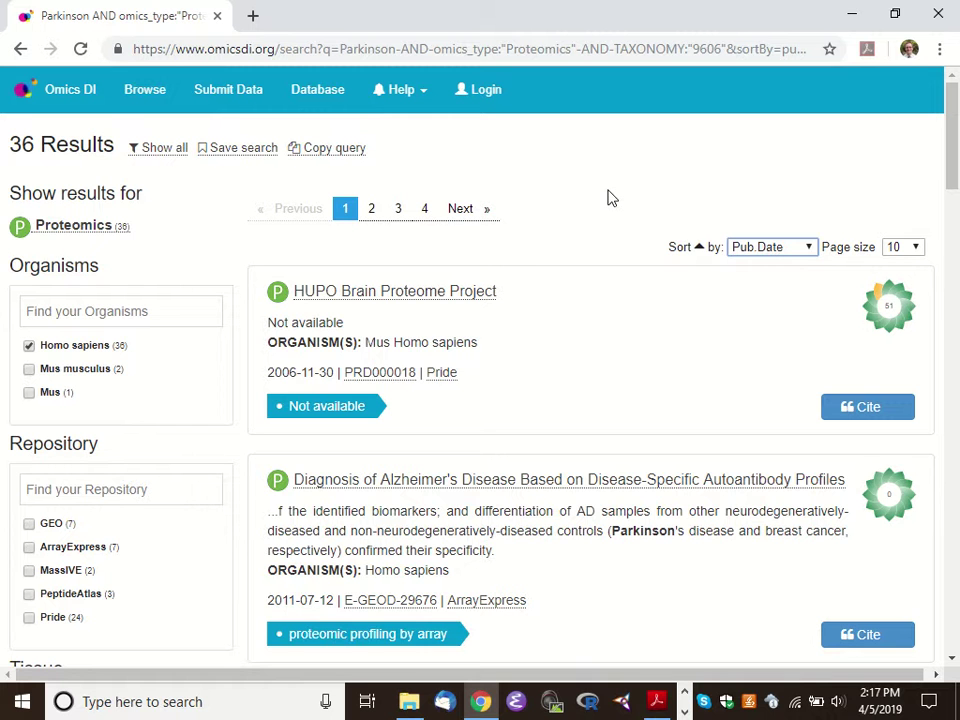
Step: Review the publication dates, repositories and technologies of the oldest data sets on the first results page
{"action": "left_click", "coordinate": [609, 191]}
{"action": "scroll", "coordinate": [612, 197], "scroll_direction": "down", "scroll_amount": 3}
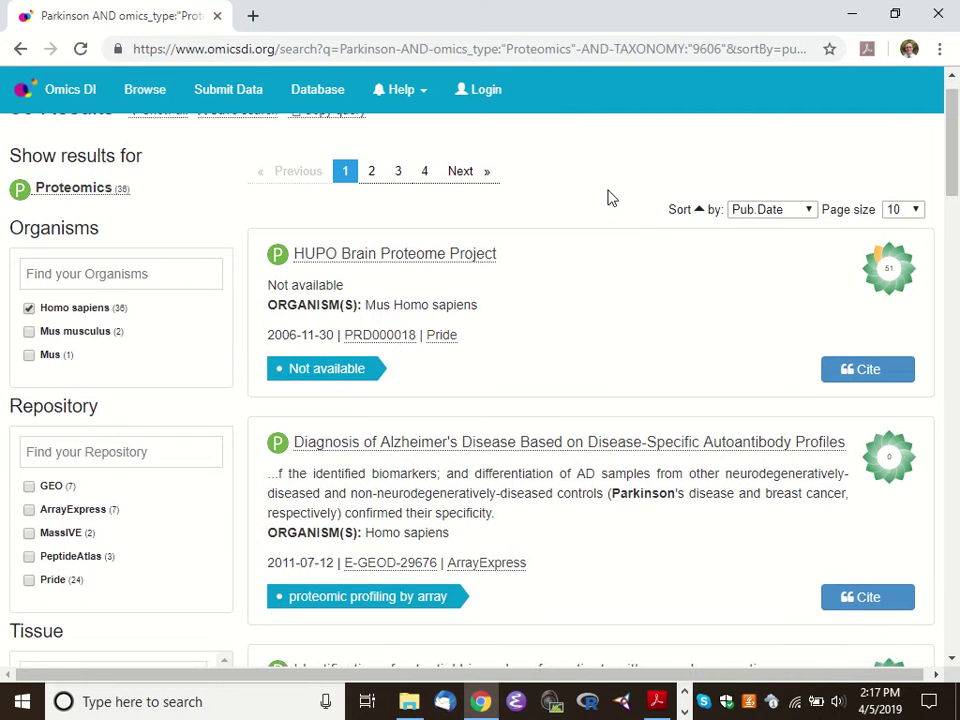
{"action": "scroll", "coordinate": [612, 197], "scroll_direction": "down", "scroll_amount": 1}
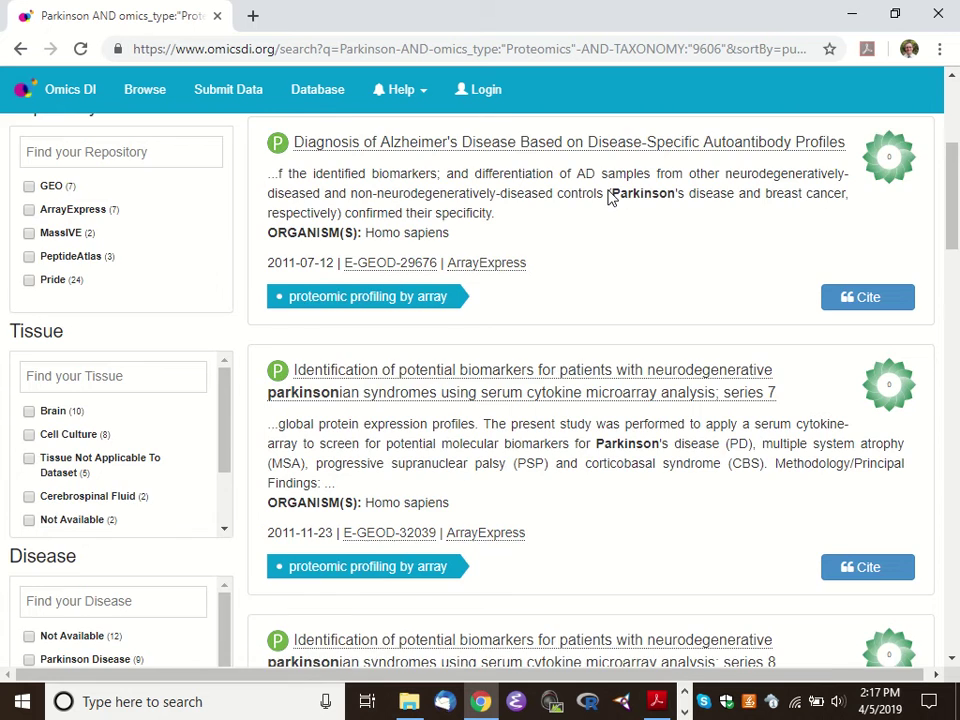
{"action": "scroll", "coordinate": [612, 197], "scroll_direction": "down", "scroll_amount": 2}
{"action": "scroll", "coordinate": [612, 197], "scroll_direction": "up", "scroll_amount": 6}
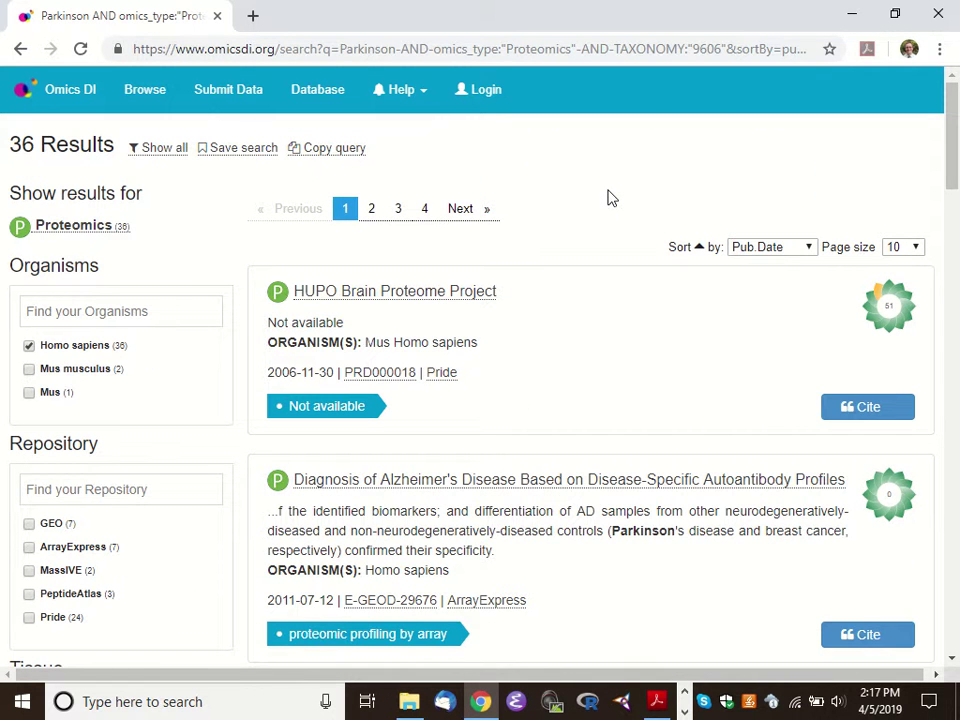
{"action": "scroll", "coordinate": [612, 197], "scroll_direction": "down", "scroll_amount": 1}
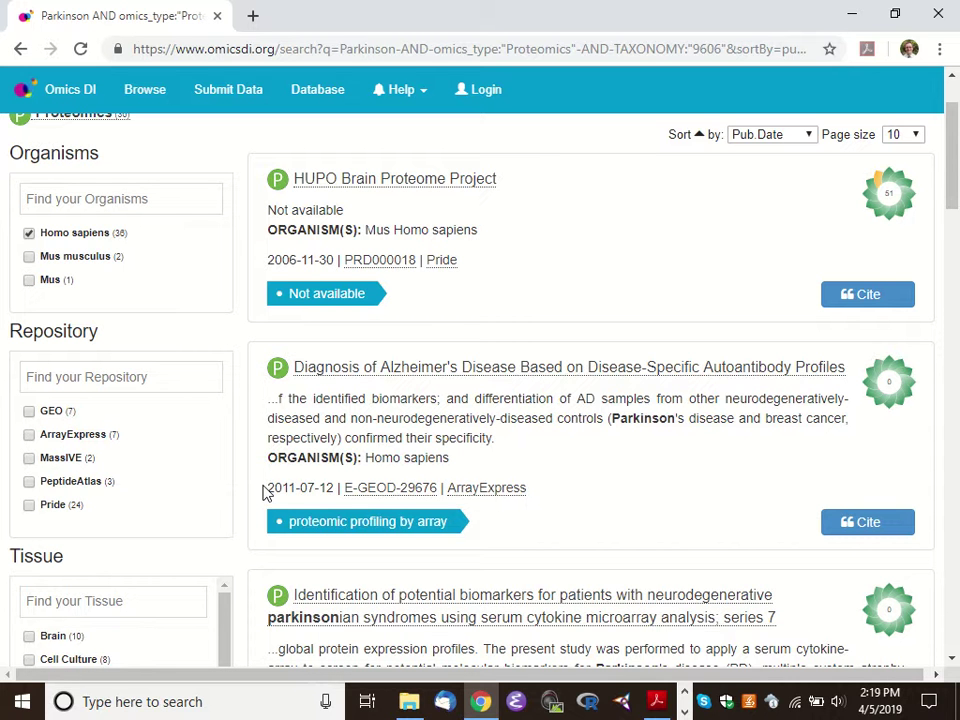
{"action": "scroll", "coordinate": [265, 492], "scroll_direction": "down", "scroll_amount": 2}
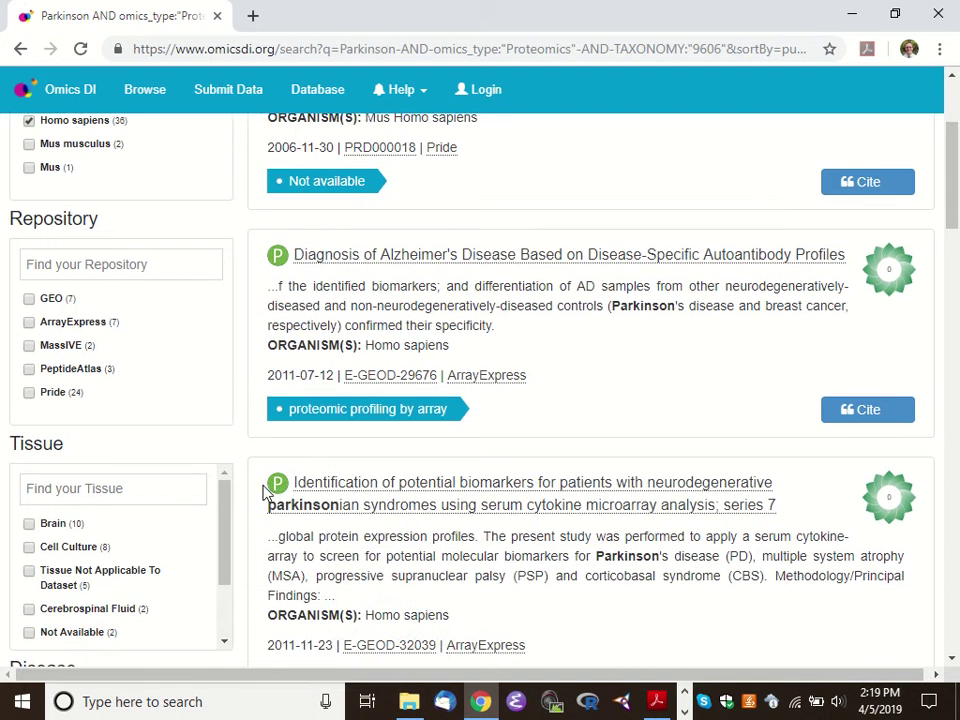
{"action": "scroll", "coordinate": [265, 492], "scroll_direction": "up", "scroll_amount": 3}
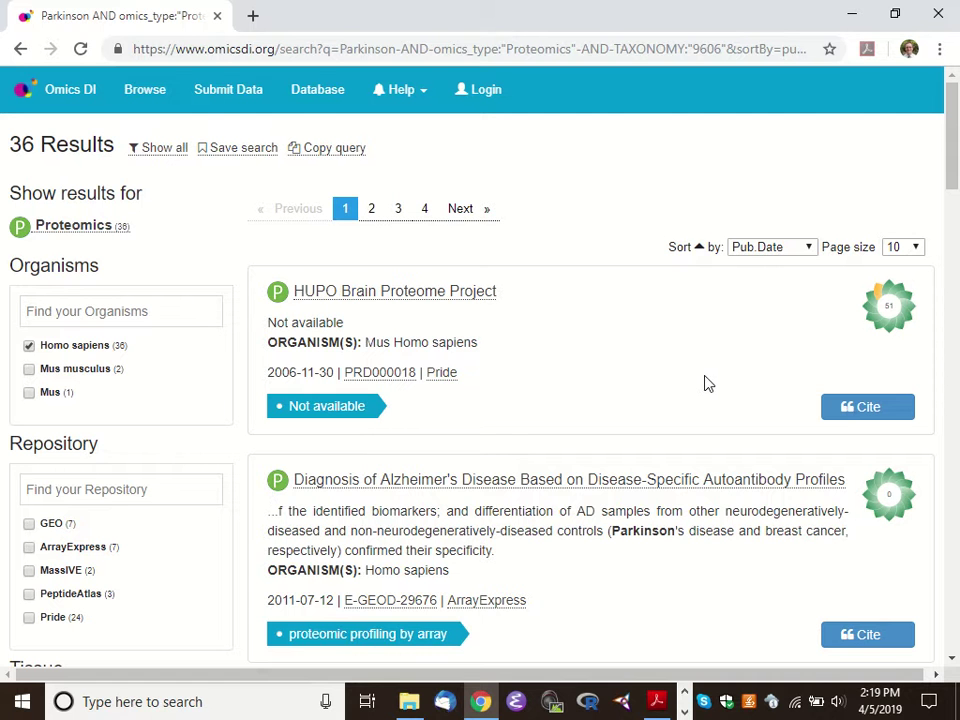
Step: Open page 4 of the date-sorted results and review the most recent Parkinson data sets
{"action": "left_click", "coordinate": [426, 210]}
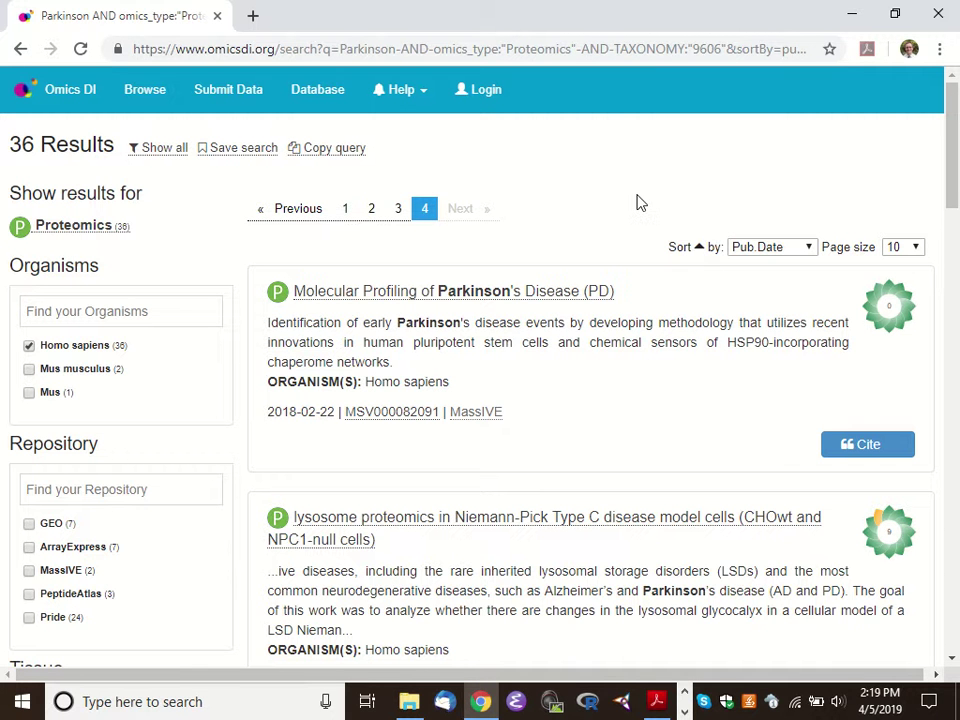
{"action": "scroll", "coordinate": [641, 203], "scroll_direction": "down", "scroll_amount": 15}
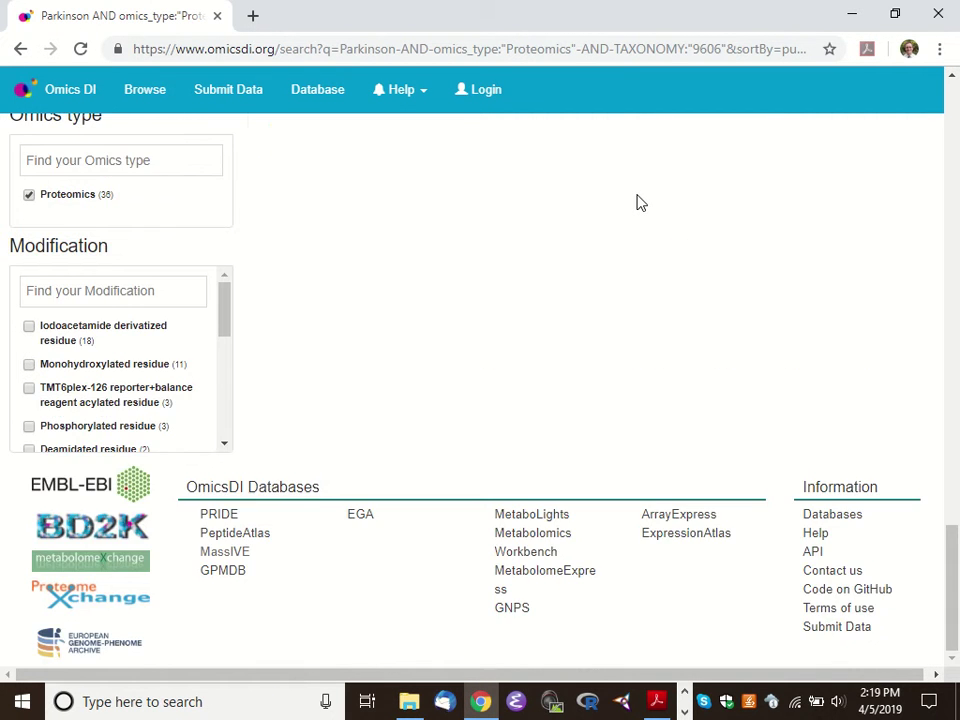
{"action": "scroll", "coordinate": [641, 203], "scroll_direction": "up", "scroll_amount": 3}
{"action": "scroll", "coordinate": [641, 203], "scroll_direction": "up", "scroll_amount": 4}
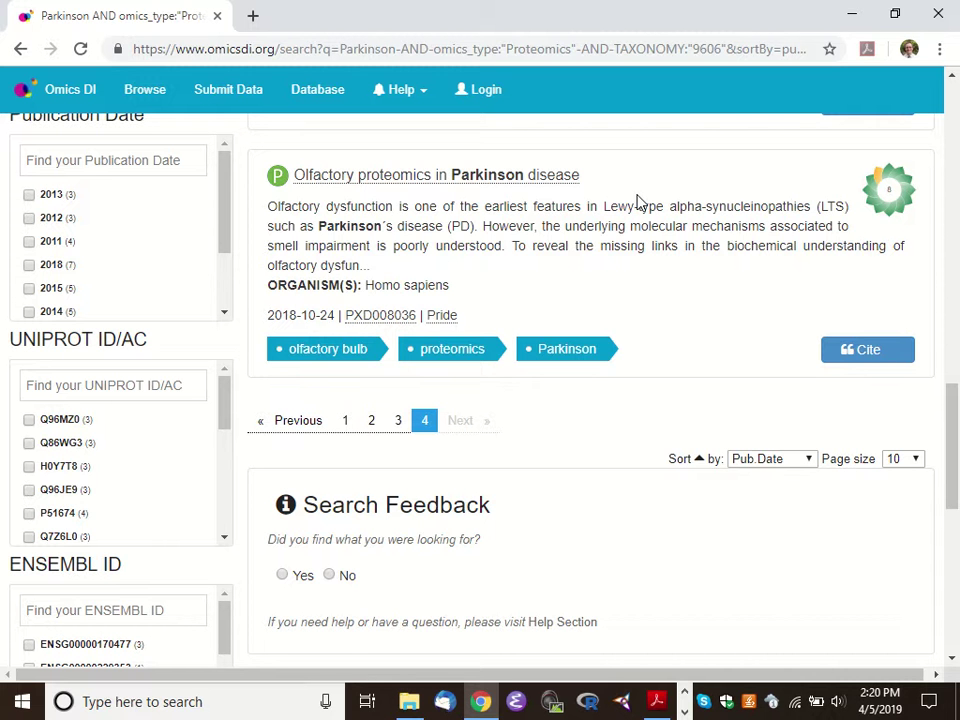
{"action": "scroll", "coordinate": [638, 200], "scroll_direction": "up", "scroll_amount": 10}
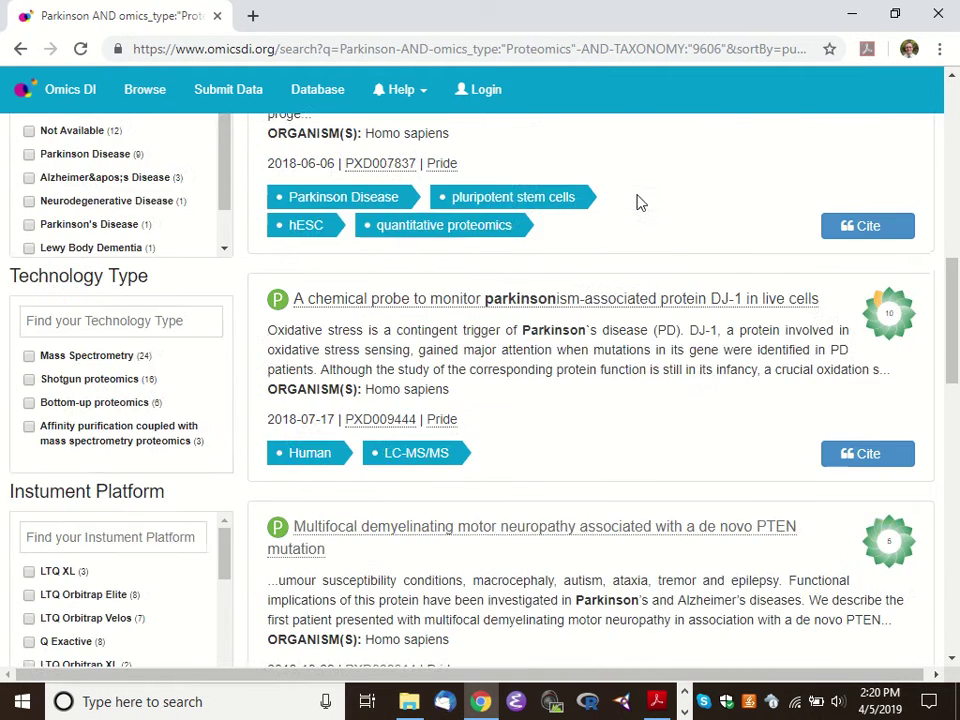
Step: Read the final OmicsDI question in the PDF and open the Panorama site linked in the following section
{"action": "key", "text": "alt+Tab"}
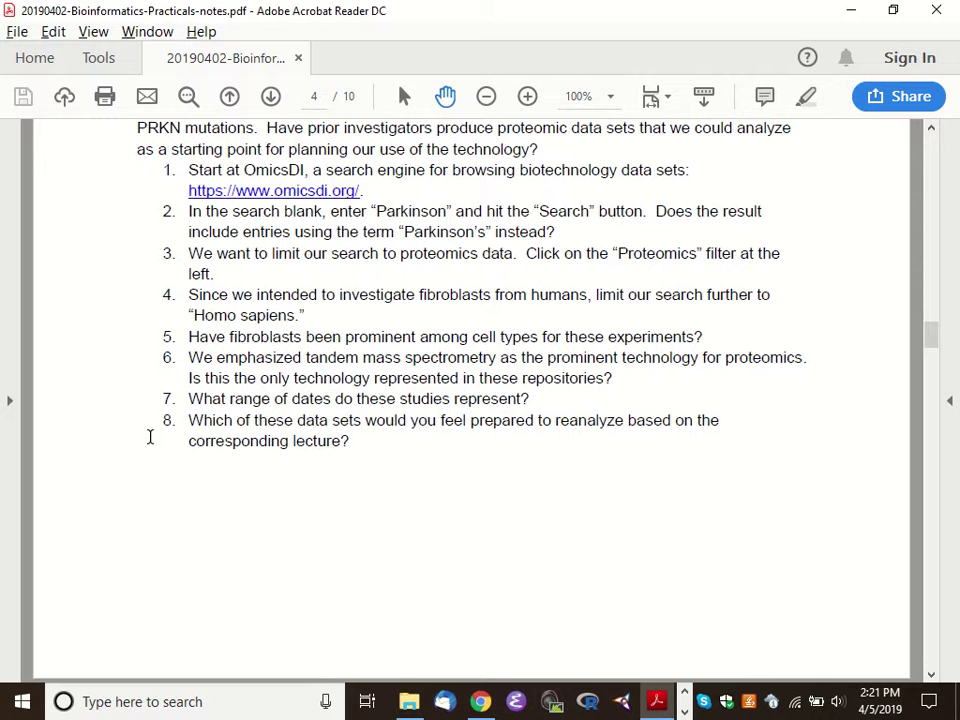
{"action": "scroll", "coordinate": [150, 436], "scroll_direction": "up", "scroll_amount": 3}
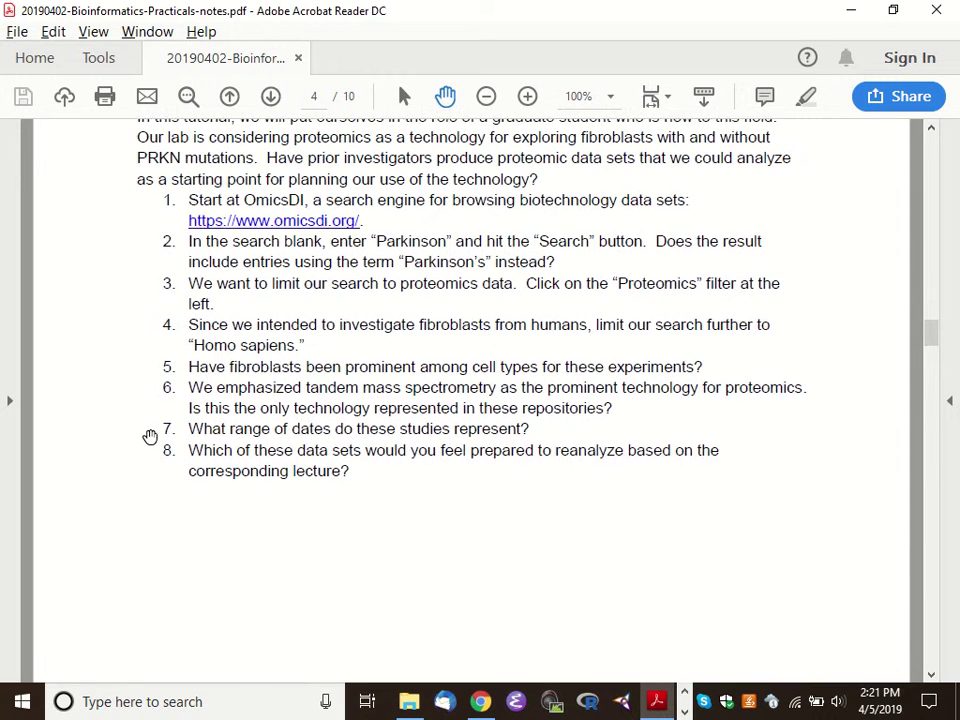
{"action": "scroll", "coordinate": [150, 436], "scroll_direction": "down", "scroll_amount": 10}
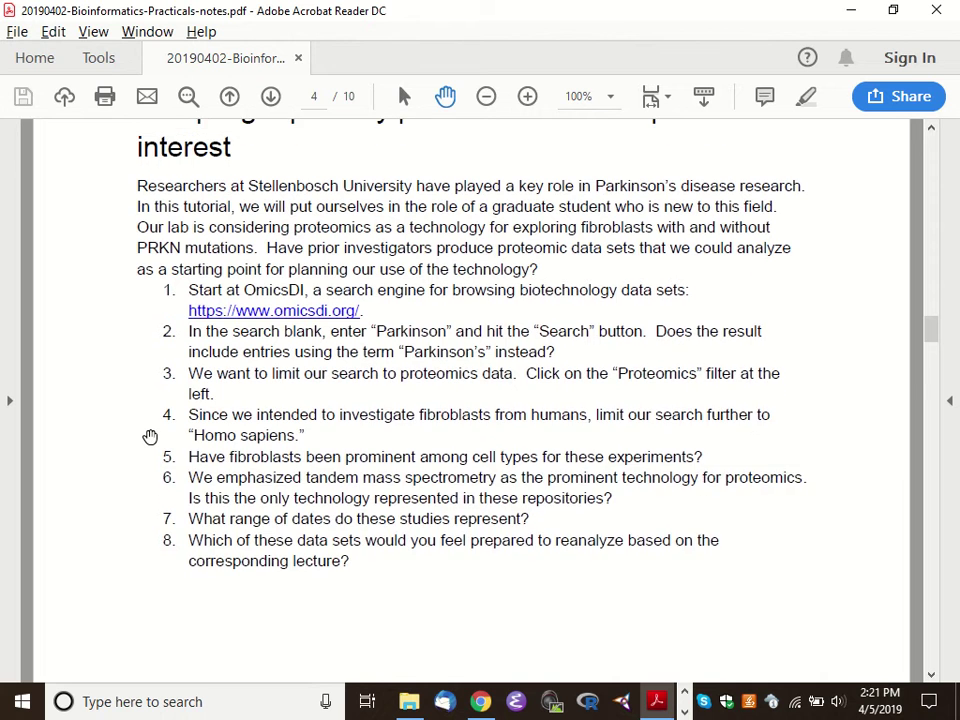
{"action": "scroll", "coordinate": [150, 436], "scroll_direction": "down", "scroll_amount": 3}
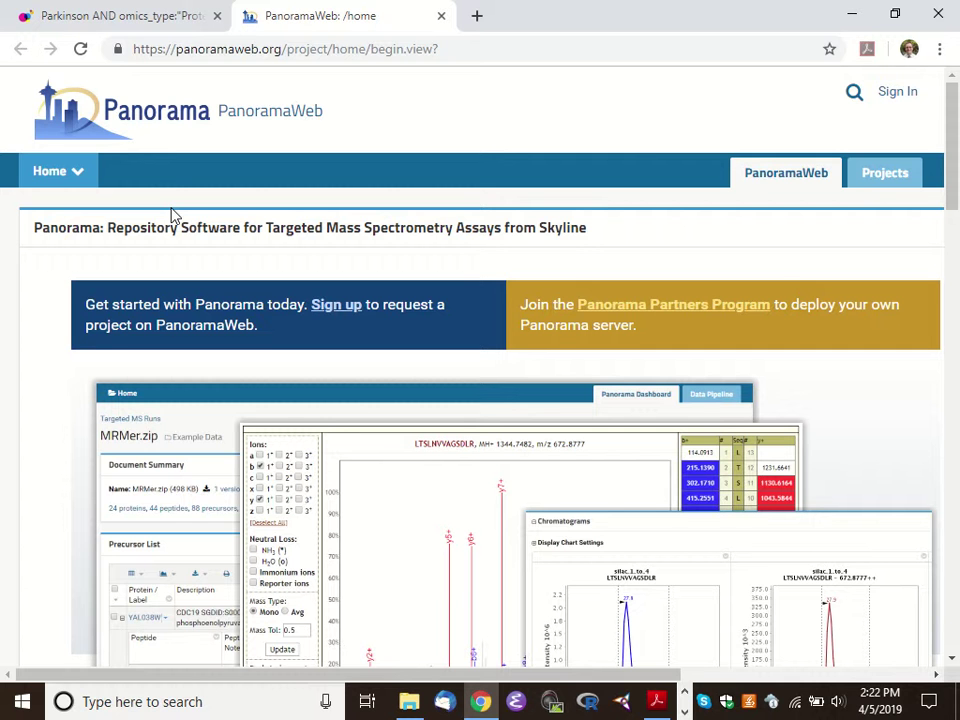
{"action": "scroll", "coordinate": [172, 215], "scroll_direction": "down", "scroll_amount": 1}
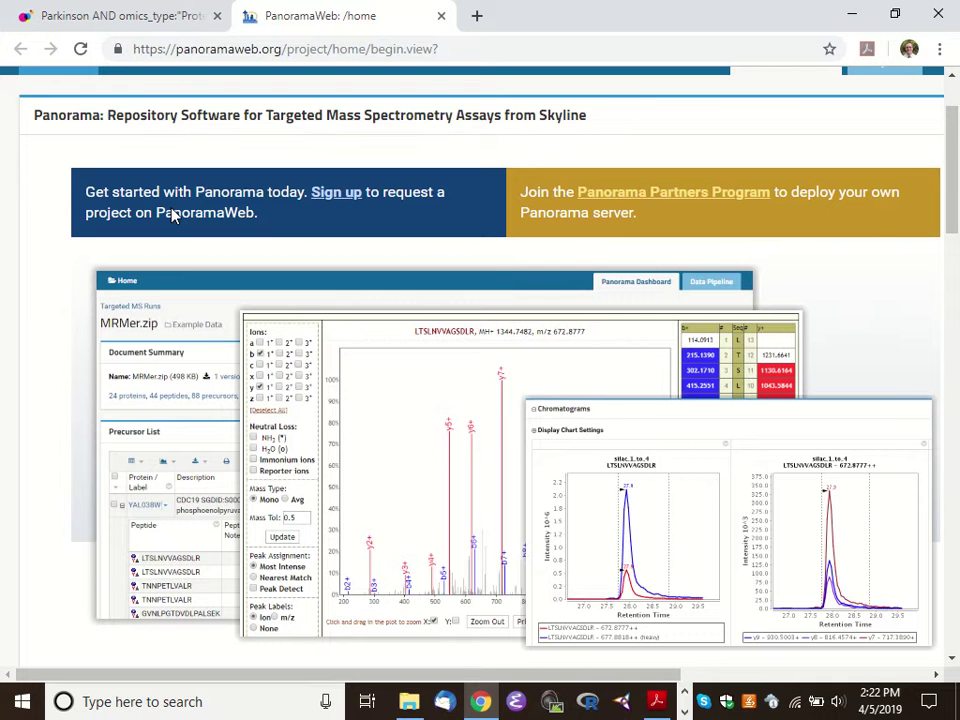
Step: Read the Panorama introduction in the PDF and open its linked Quality Control example
{"action": "key", "text": "alt+Tab"}
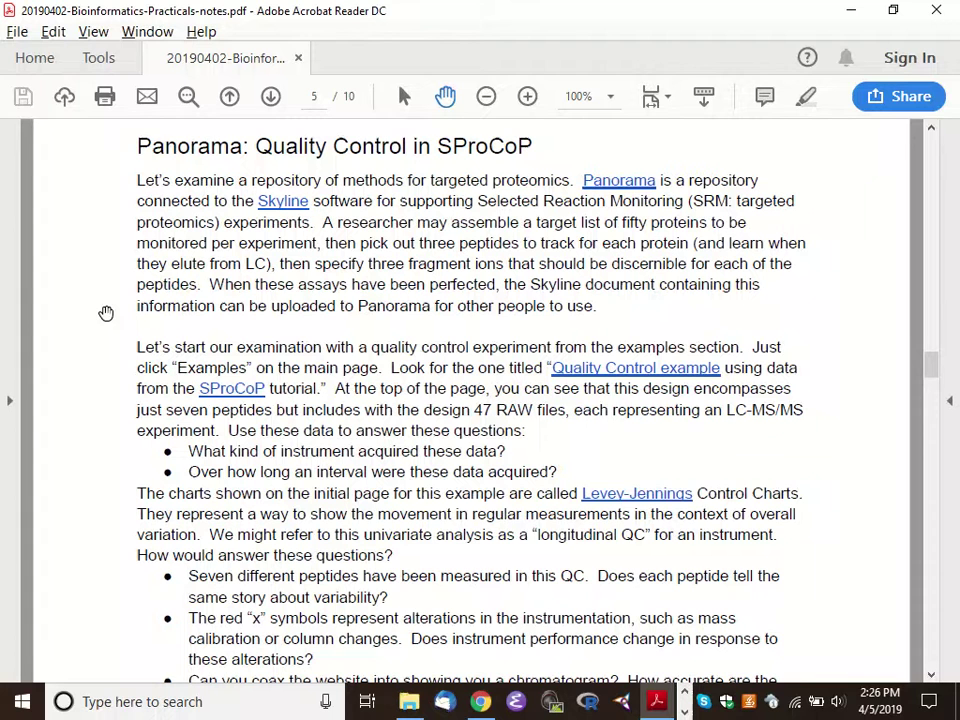
{"action": "scroll", "coordinate": [106, 313], "scroll_direction": "down", "scroll_amount": 1}
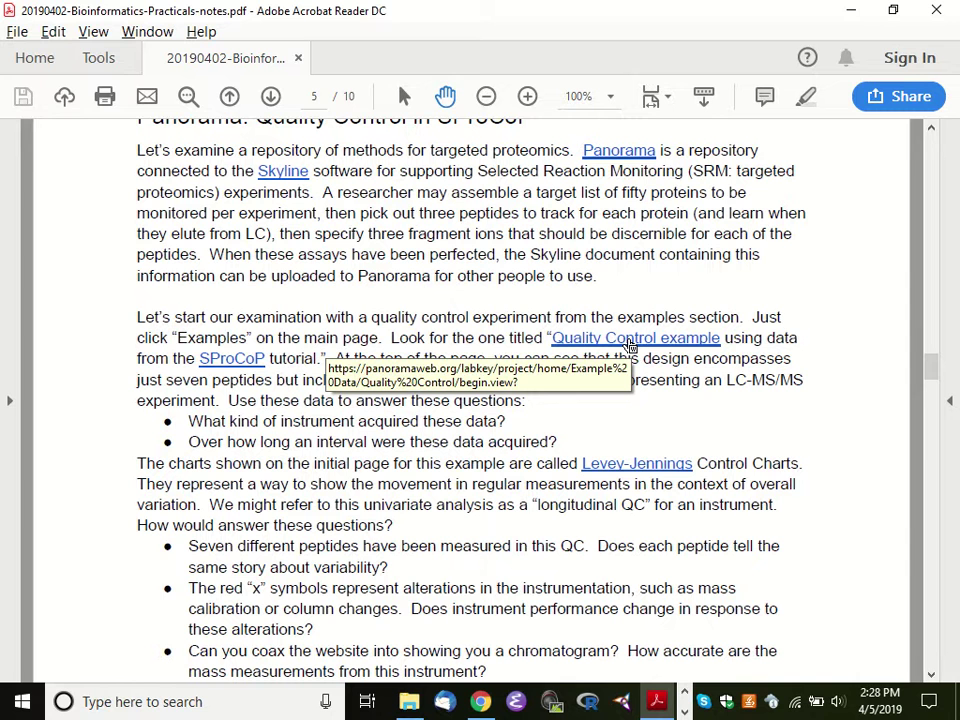
{"action": "left_click", "coordinate": [630, 345]}
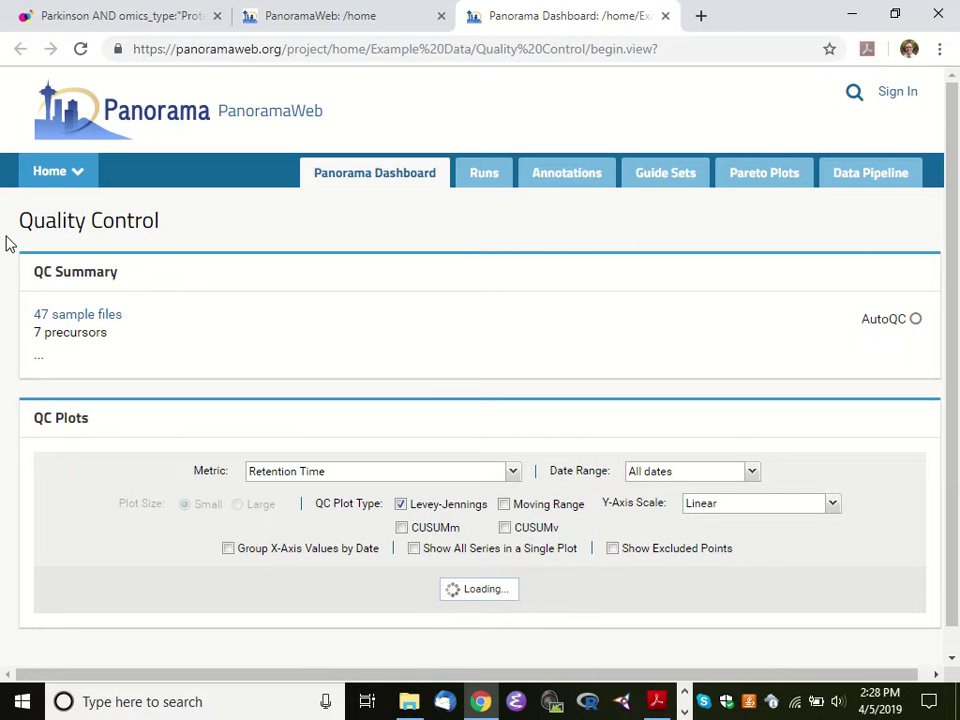
{"action": "scroll", "coordinate": [8, 244], "scroll_direction": "down", "scroll_amount": 1}
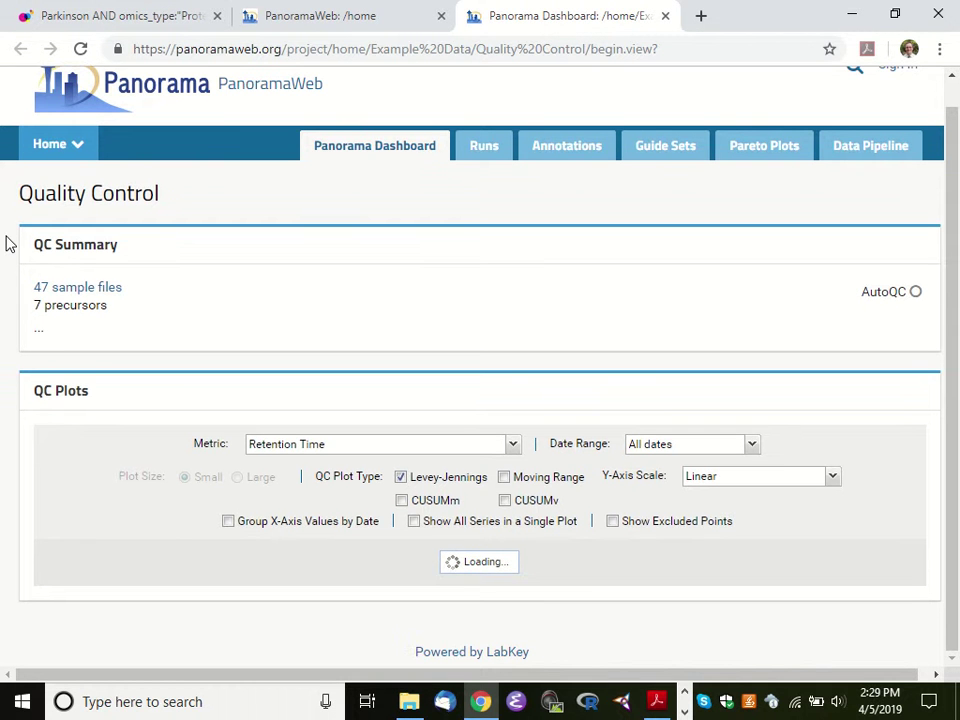
Step: Read the quality control questions in the PDF and examine the example's QC Summary and Levey-Jennings plots
{"action": "key", "text": "alt+Tab"}
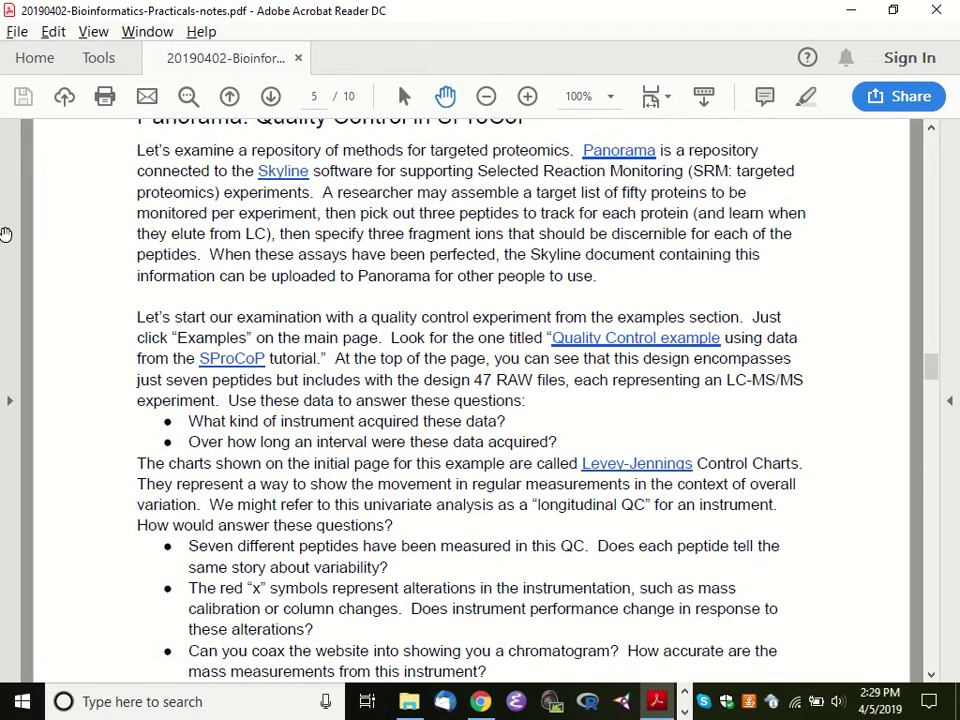
{"action": "scroll", "coordinate": [6, 234], "scroll_direction": "down", "scroll_amount": 3}
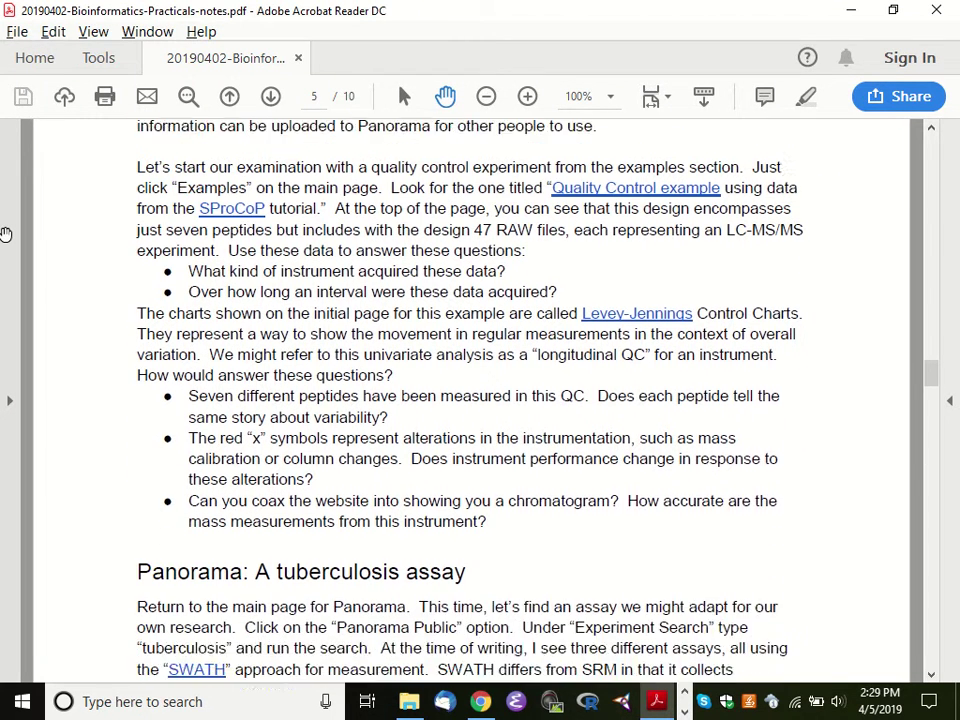
{"action": "scroll", "coordinate": [6, 234], "scroll_direction": "down", "scroll_amount": 1}
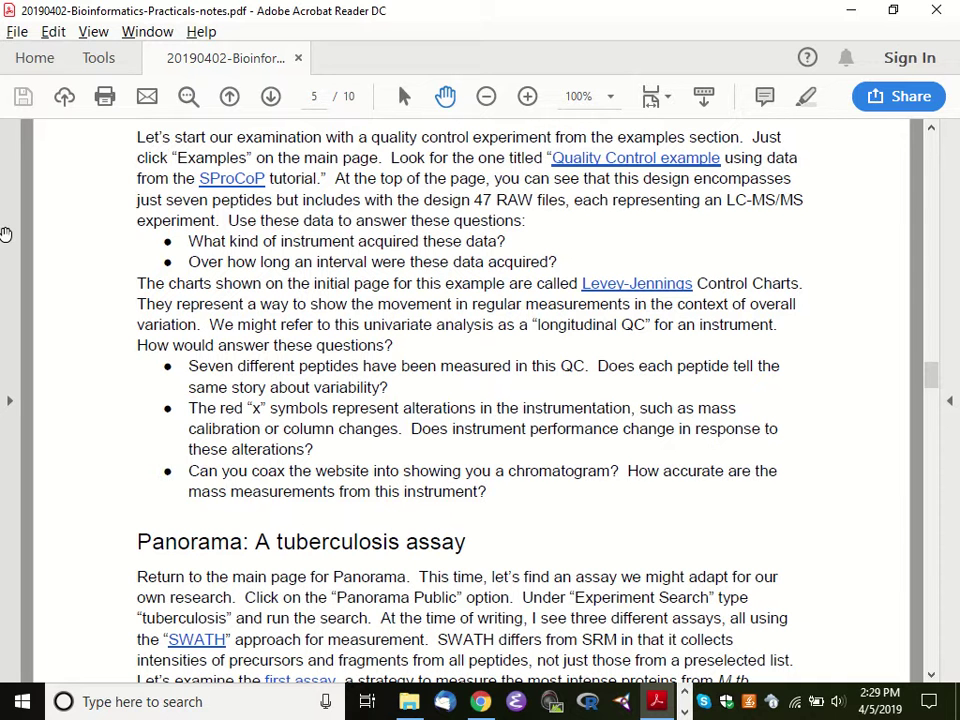
{"action": "key", "text": "alt+Tab"}
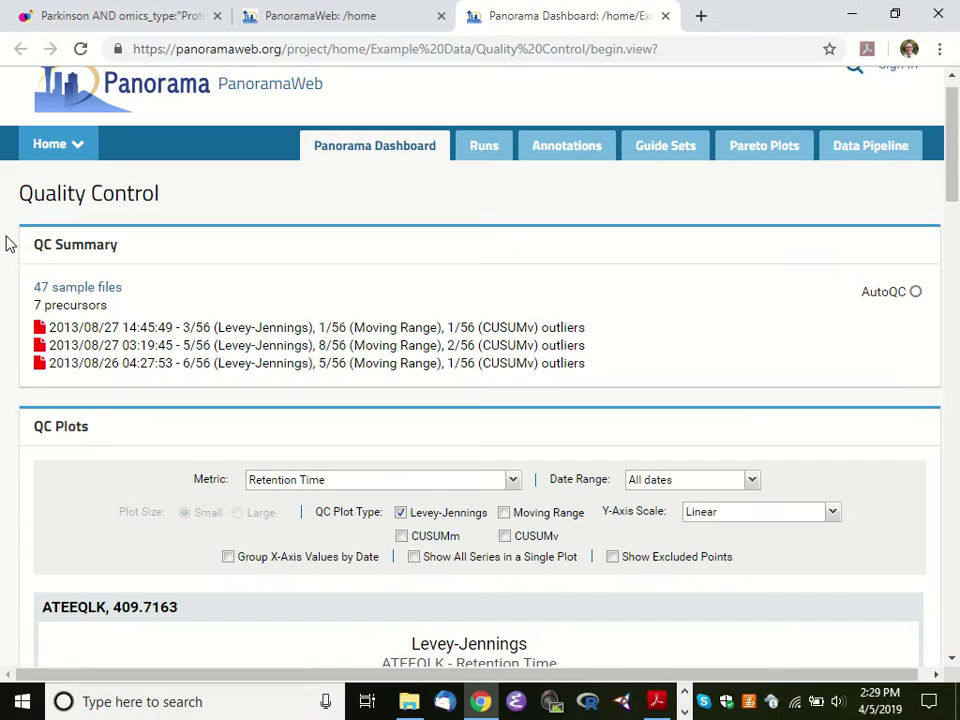
{"action": "scroll", "coordinate": [8, 244], "scroll_direction": "down", "scroll_amount": 3}
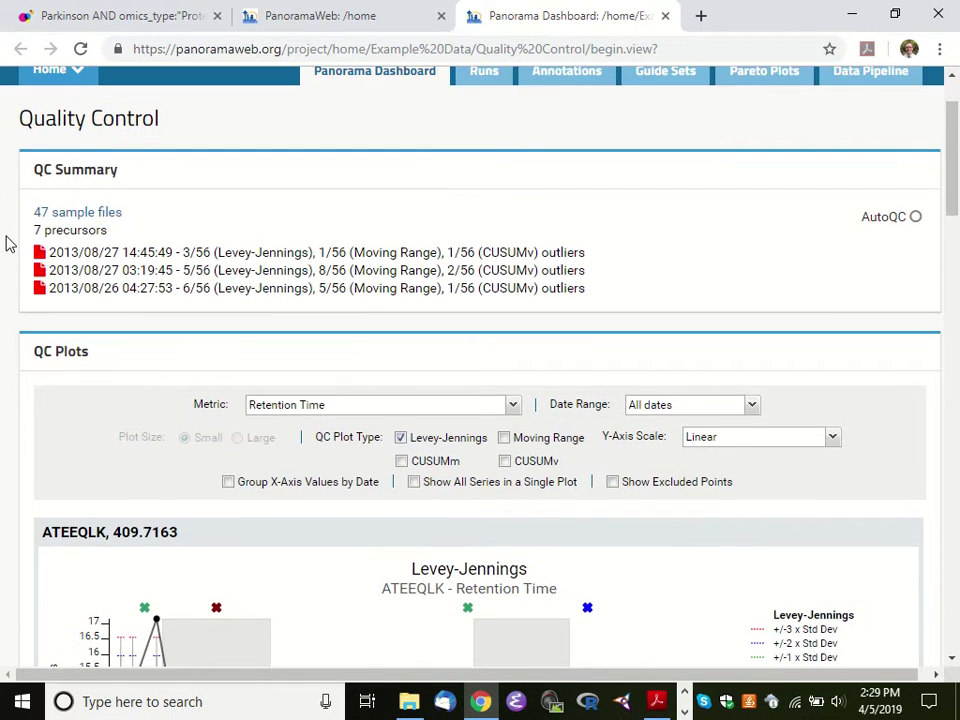
Step: Examine the Levey-Jennings retention time plots of the seven peptides and go back to the QC Summary
{"action": "scroll", "coordinate": [8, 244], "scroll_direction": "down", "scroll_amount": 7}
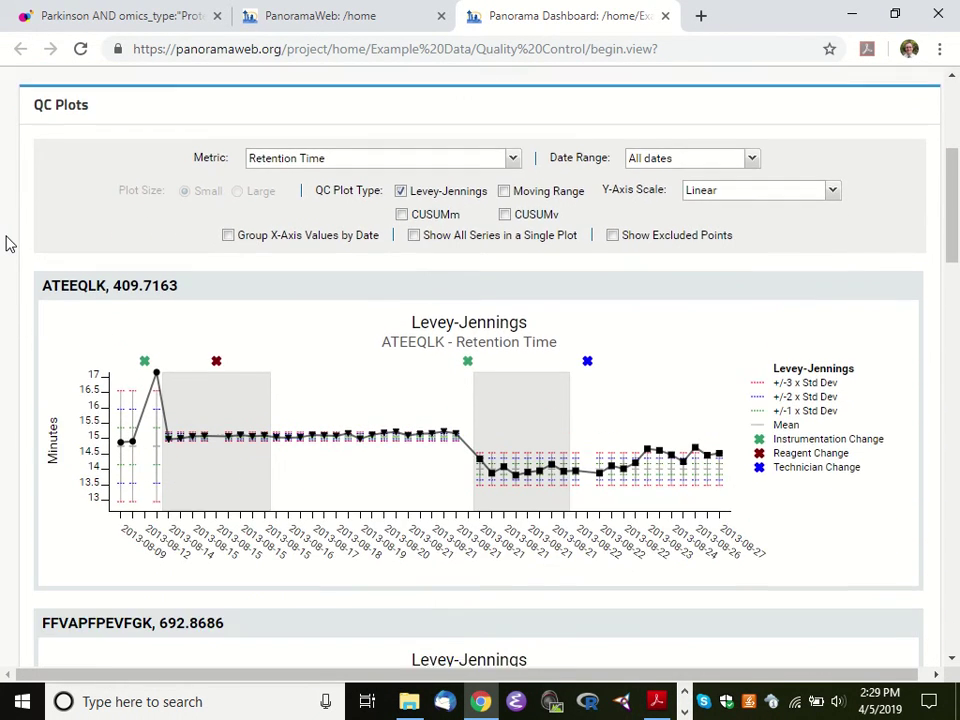
{"action": "scroll", "coordinate": [8, 244], "scroll_direction": "down", "scroll_amount": 20}
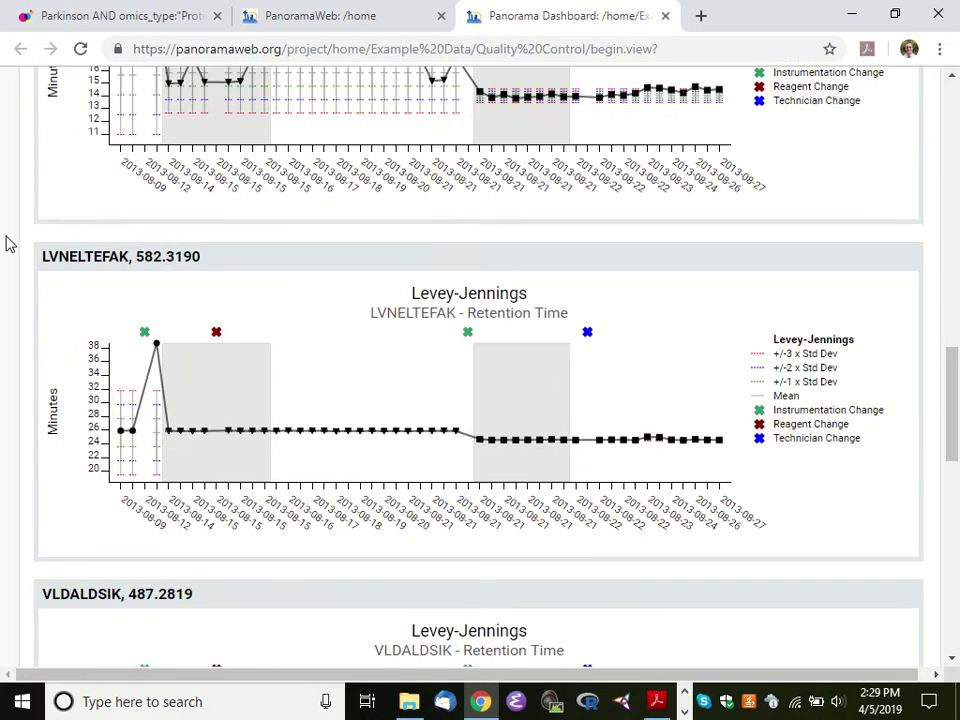
{"action": "scroll", "coordinate": [8, 244], "scroll_direction": "down", "scroll_amount": 9}
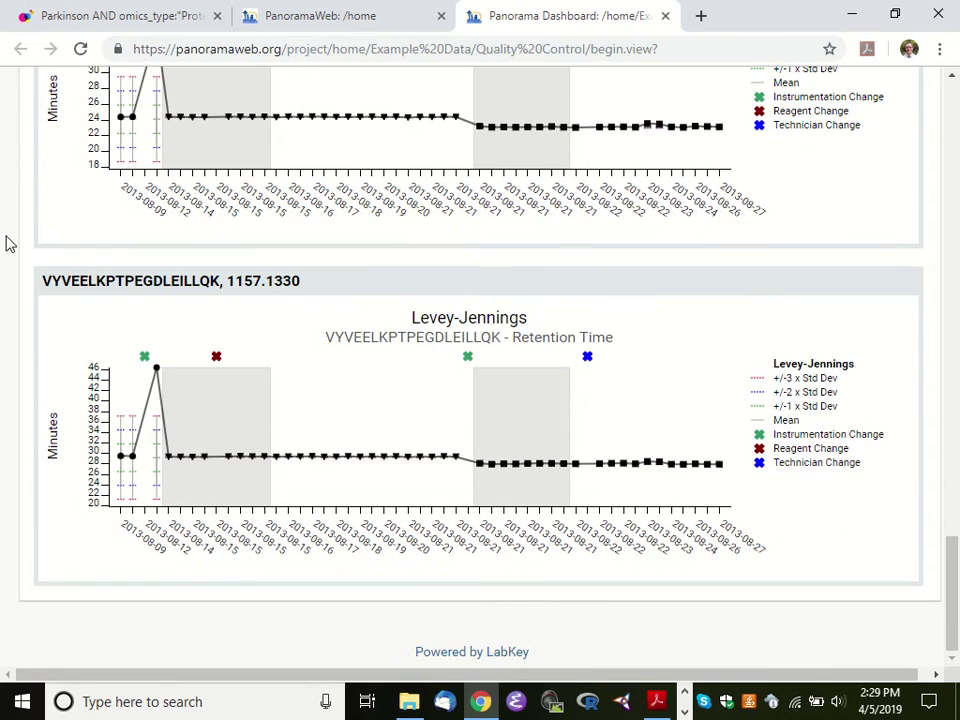
{"action": "scroll", "coordinate": [8, 244], "scroll_direction": "up", "scroll_amount": 10}
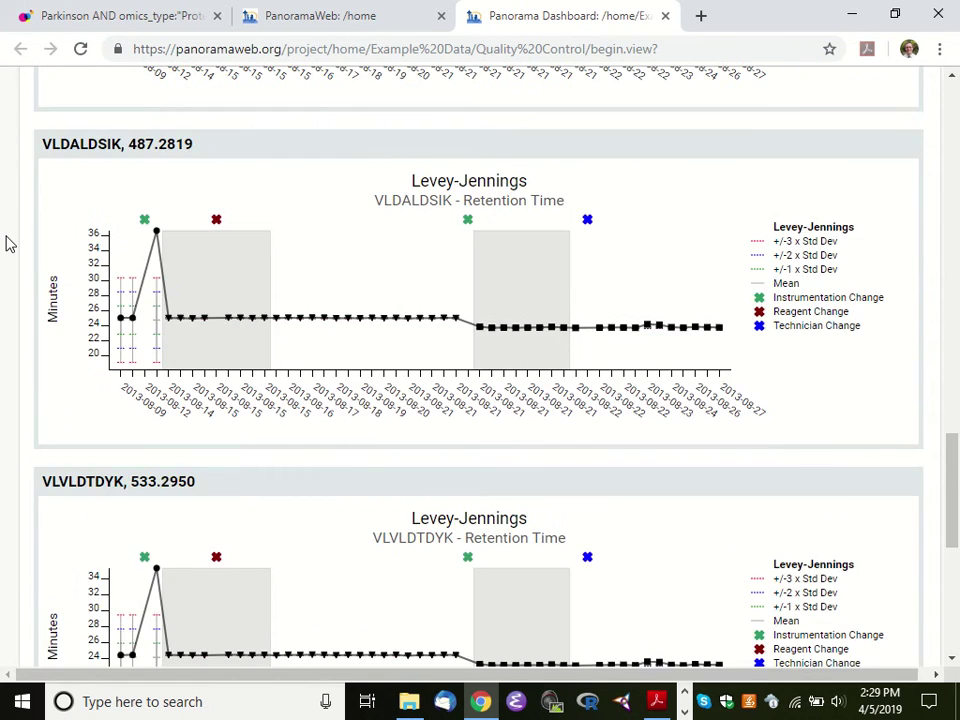
{"action": "scroll", "coordinate": [8, 244], "scroll_direction": "up", "scroll_amount": 11}
{"action": "scroll", "coordinate": [8, 244], "scroll_direction": "up", "scroll_amount": 12}
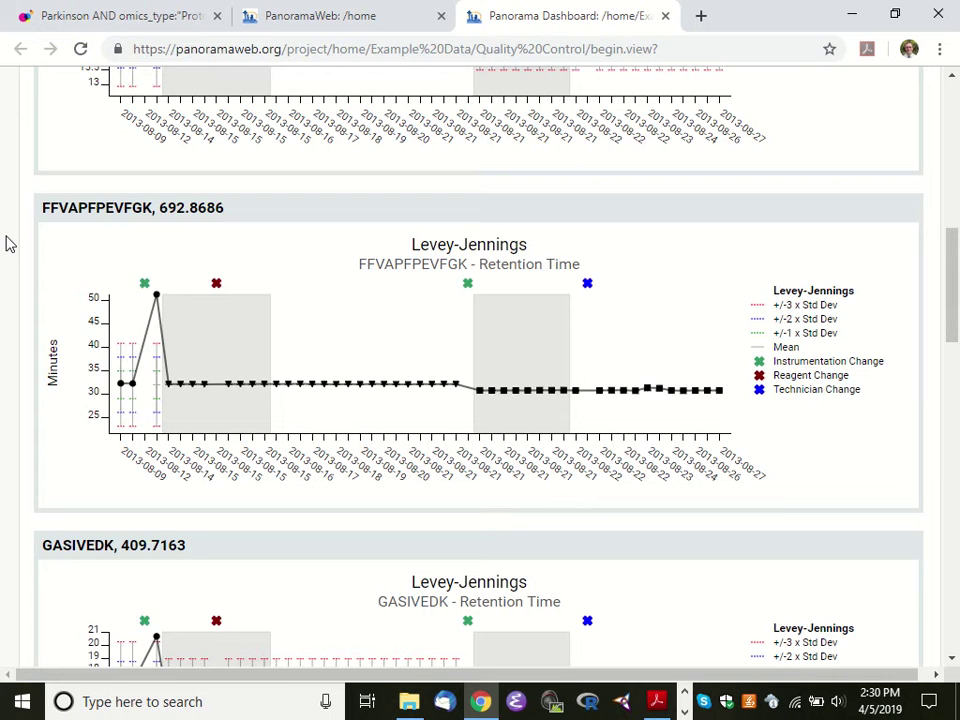
{"action": "scroll", "coordinate": [8, 244], "scroll_direction": "up", "scroll_amount": 10}
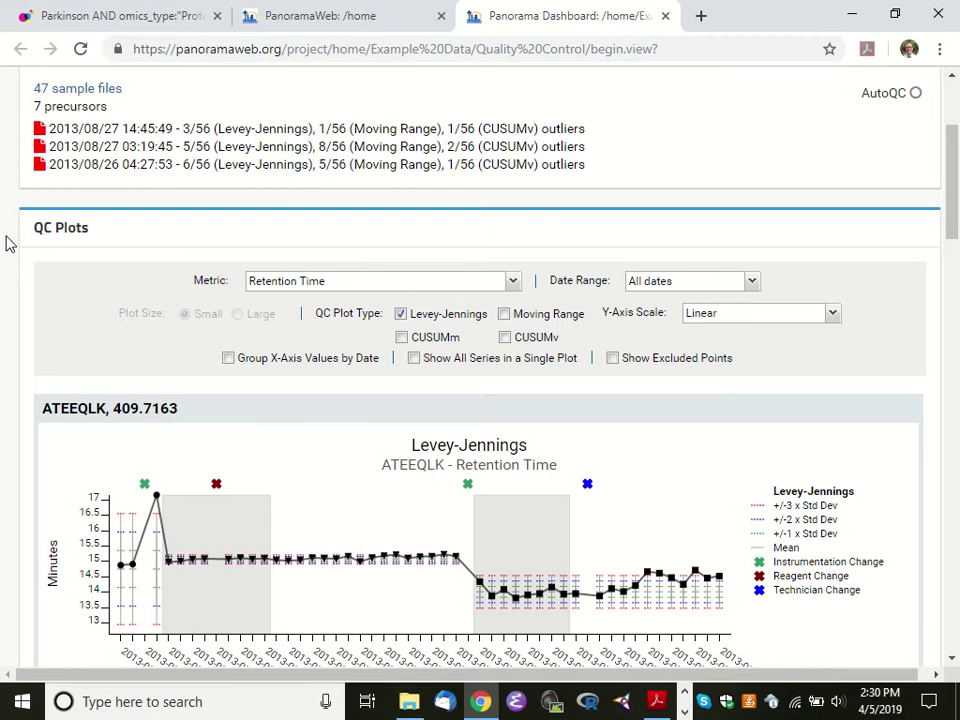
{"action": "scroll", "coordinate": [8, 244], "scroll_direction": "up", "scroll_amount": 3}
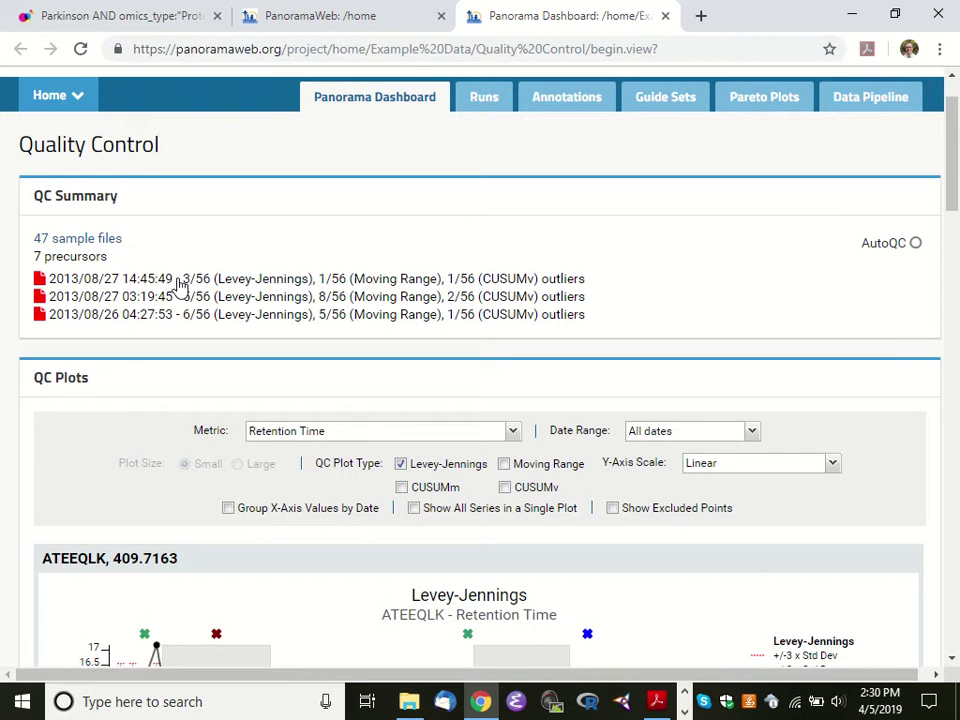
Step: Open the Quality Control example's sample file list and check it against the PDF's questions on instrument type and acquisition interval
{"action": "left_click", "coordinate": [57, 246]}
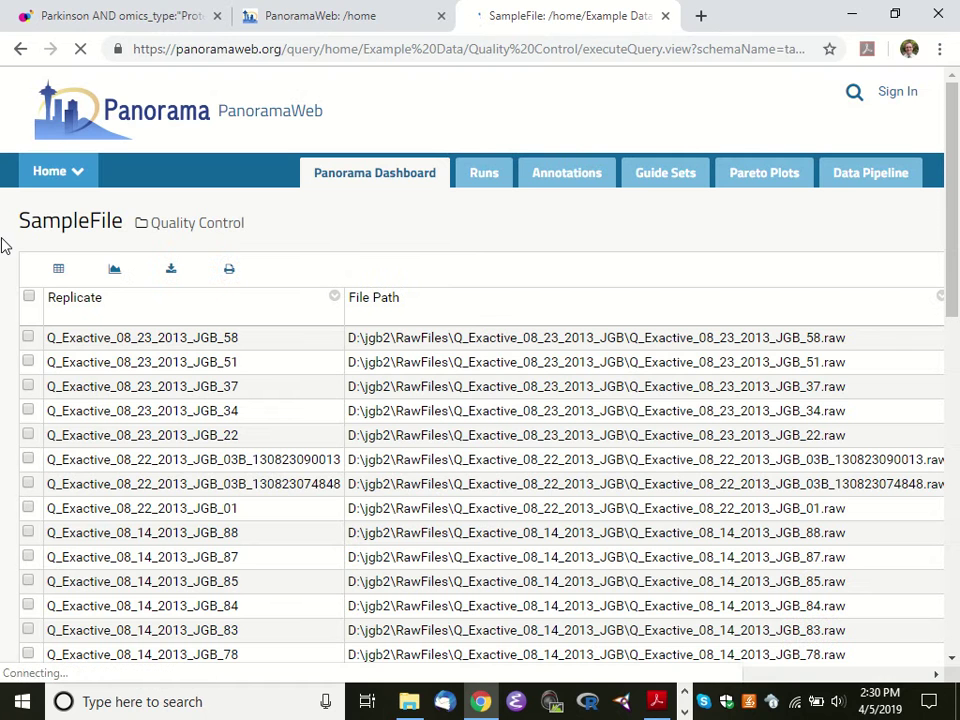
{"action": "scroll", "coordinate": [2, 246], "scroll_direction": "down", "scroll_amount": 2}
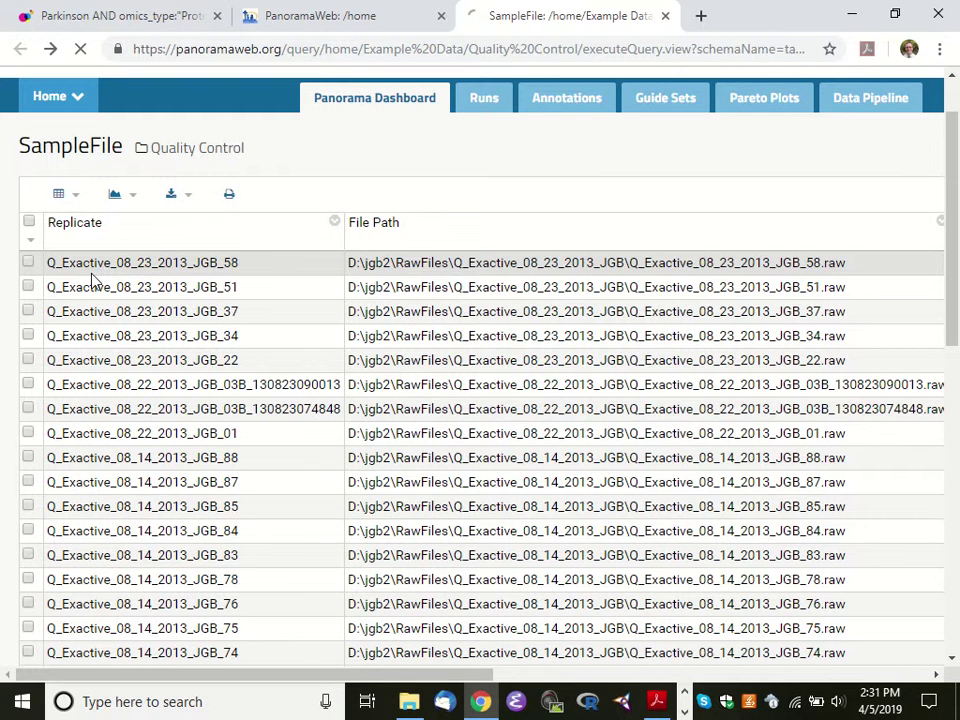
{"action": "key", "text": "alt+Tab"}
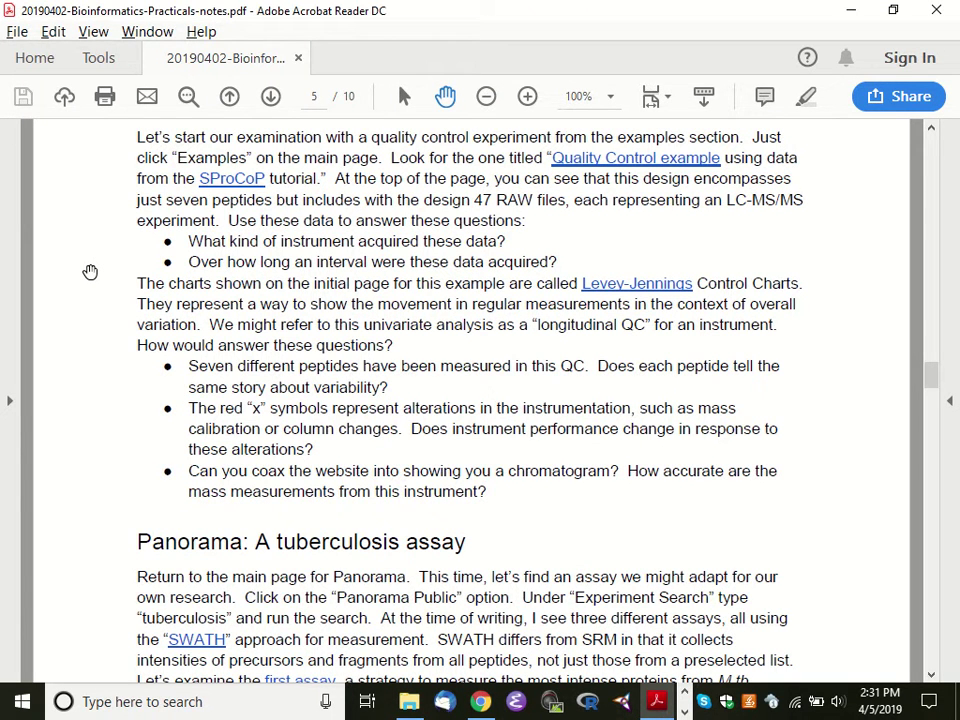
{"action": "key", "text": "alt+Tab"}
Step: Compare the ATEEQLK and FFVAPFPEVFGK retention time plots on the dashboard with the PDF's questions on variability and instrument changes
{"action": "scroll", "coordinate": [92, 280], "scroll_direction": "down", "scroll_amount": 1}
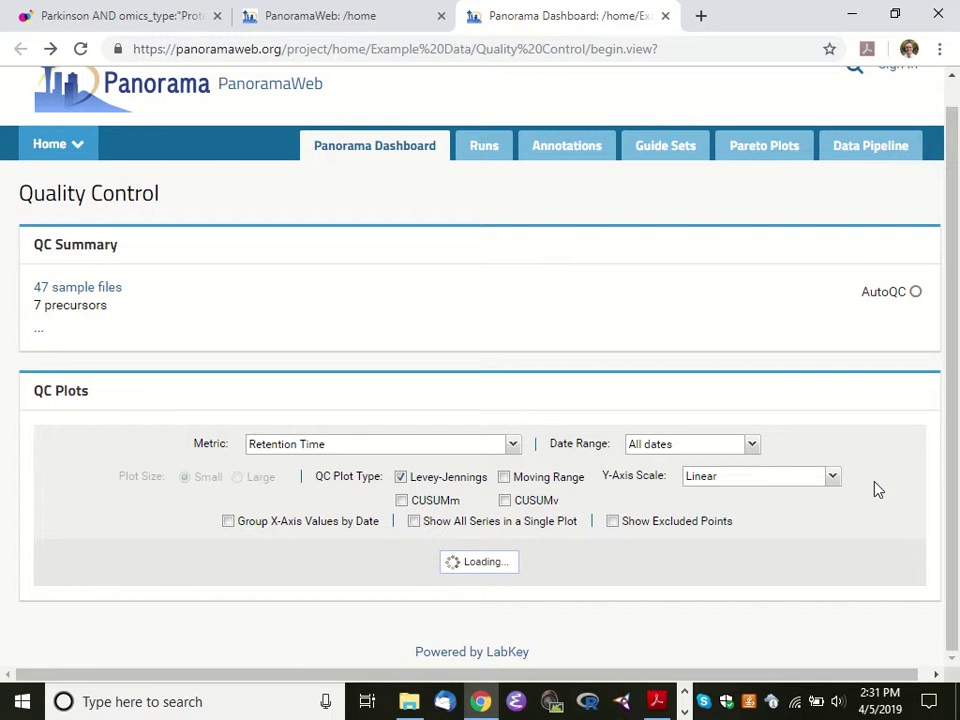
{"action": "left_click", "coordinate": [953, 505]}
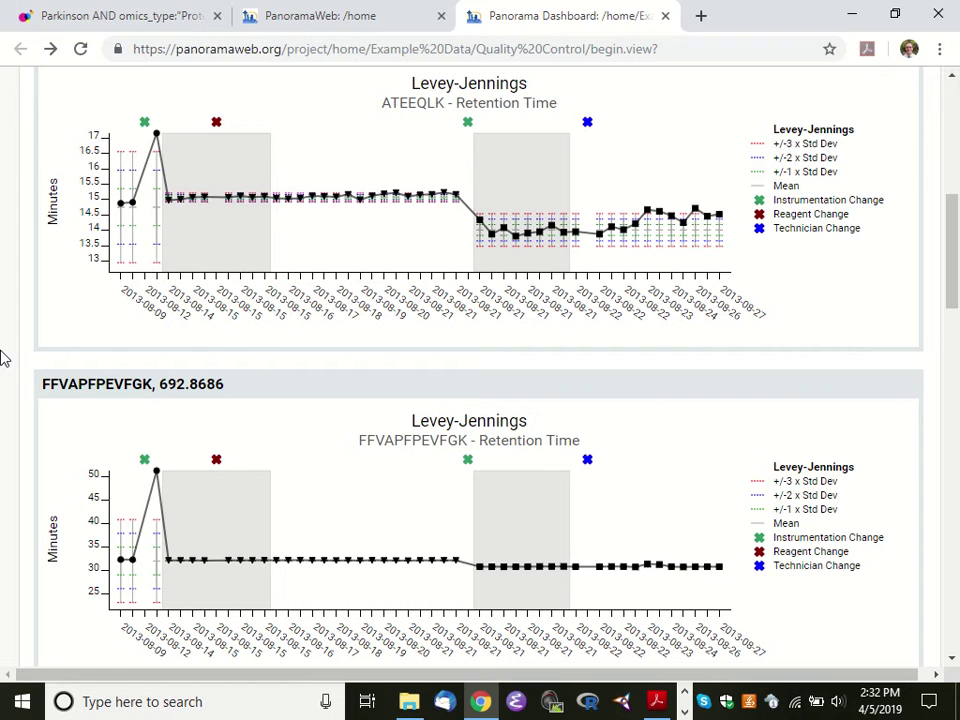
{"action": "key", "text": "alt+Tab"}
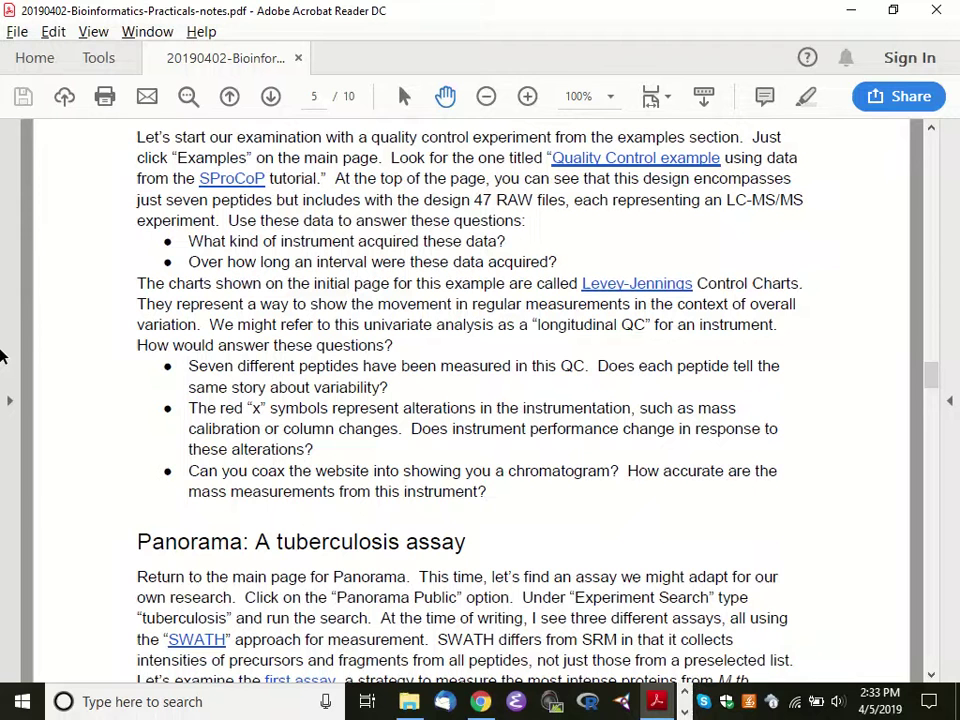
{"action": "key", "text": "alt+Tab"}
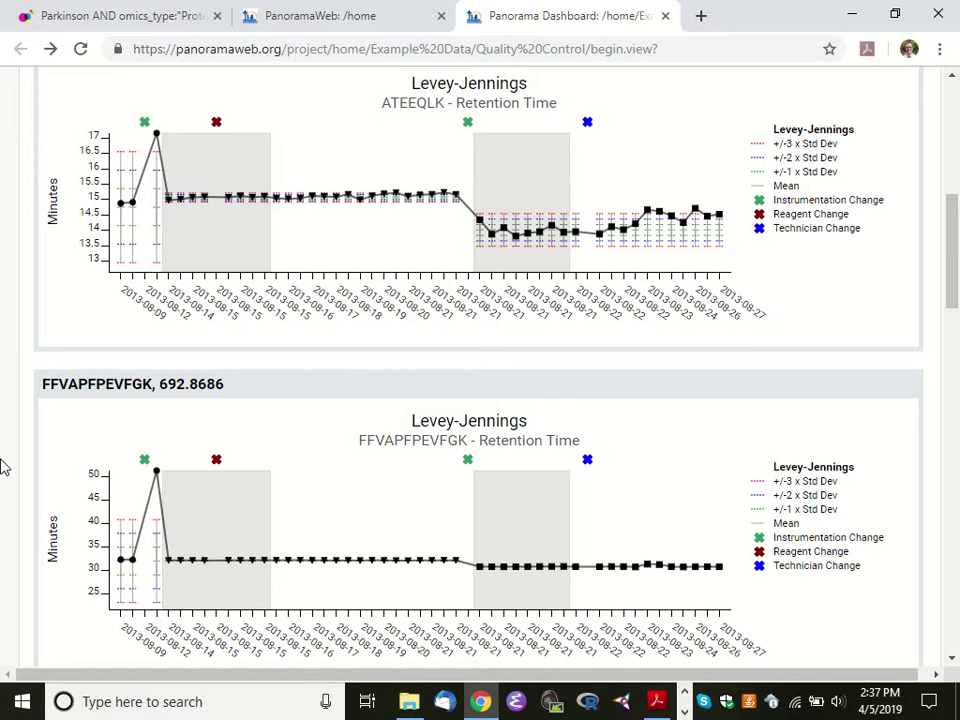
Step: Find the protein structure visualization section in the PDF and open its rcsb.org link, allowing the connection
{"action": "key", "text": "alt+Tab"}
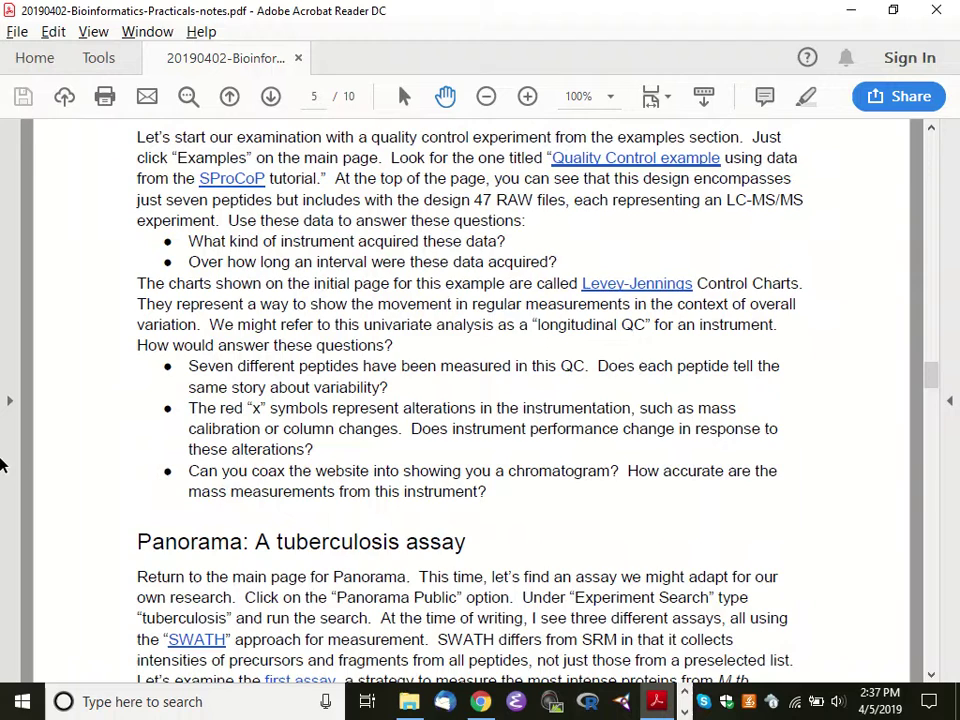
{"action": "scroll", "coordinate": [2, 464], "scroll_direction": "down", "scroll_amount": 1}
{"action": "scroll", "coordinate": [2, 464], "scroll_direction": "up", "scroll_amount": 1}
{"action": "scroll", "coordinate": [2, 464], "scroll_direction": "up", "scroll_amount": 3}
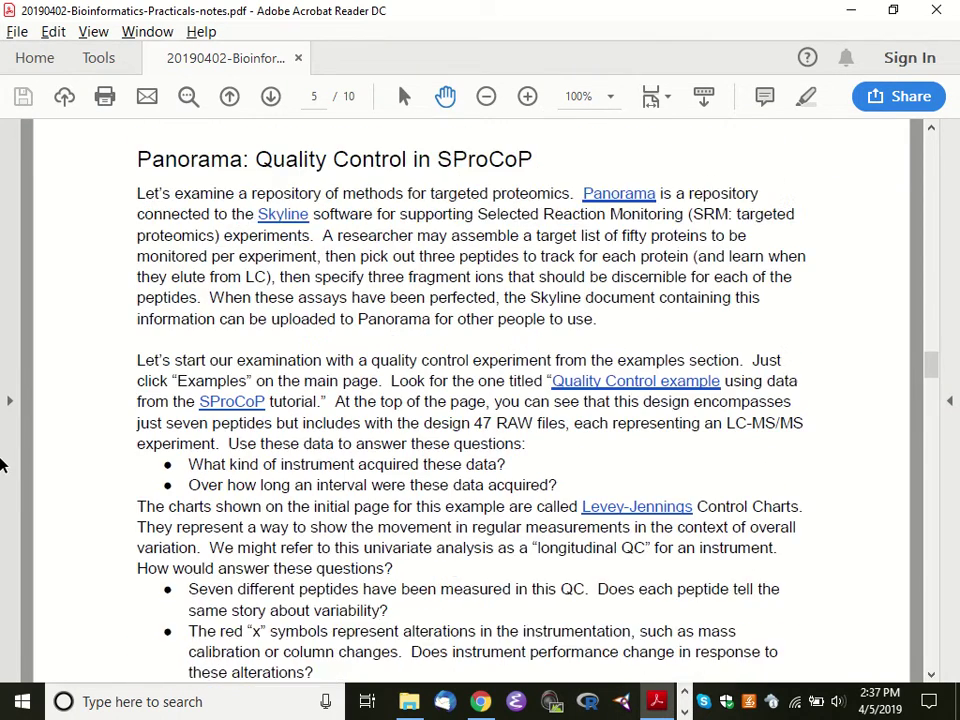
{"action": "scroll", "coordinate": [2, 464], "scroll_direction": "down", "scroll_amount": 10}
{"action": "scroll", "coordinate": [2, 464], "scroll_direction": "down", "scroll_amount": 3}
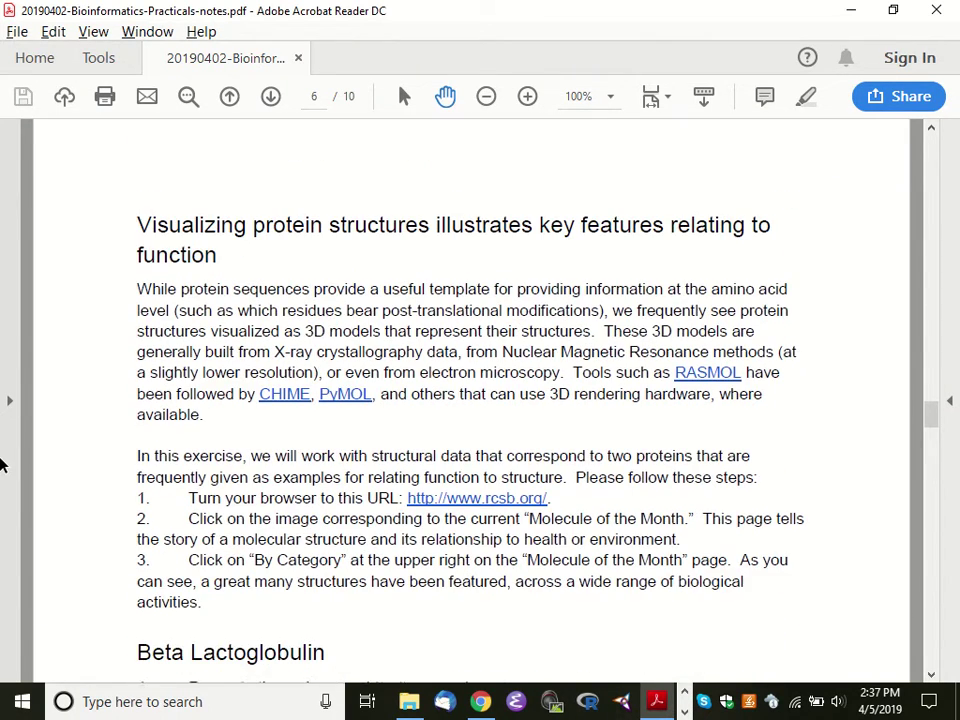
{"action": "scroll", "coordinate": [2, 464], "scroll_direction": "down", "scroll_amount": 1}
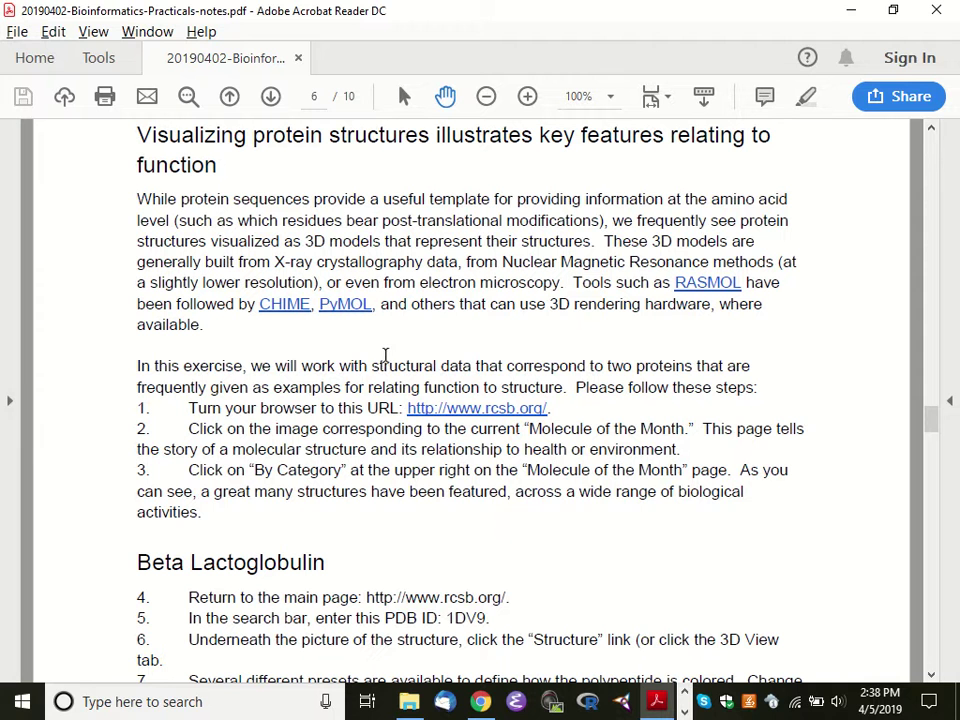
{"action": "left_click", "coordinate": [458, 411]}
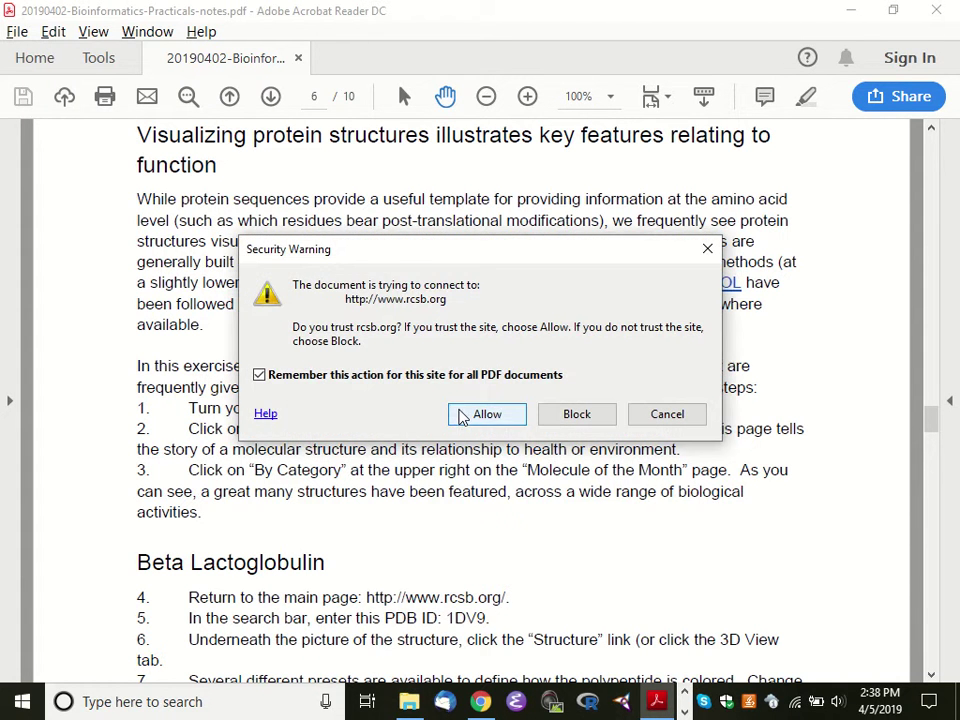
{"action": "left_click", "coordinate": [487, 414]}
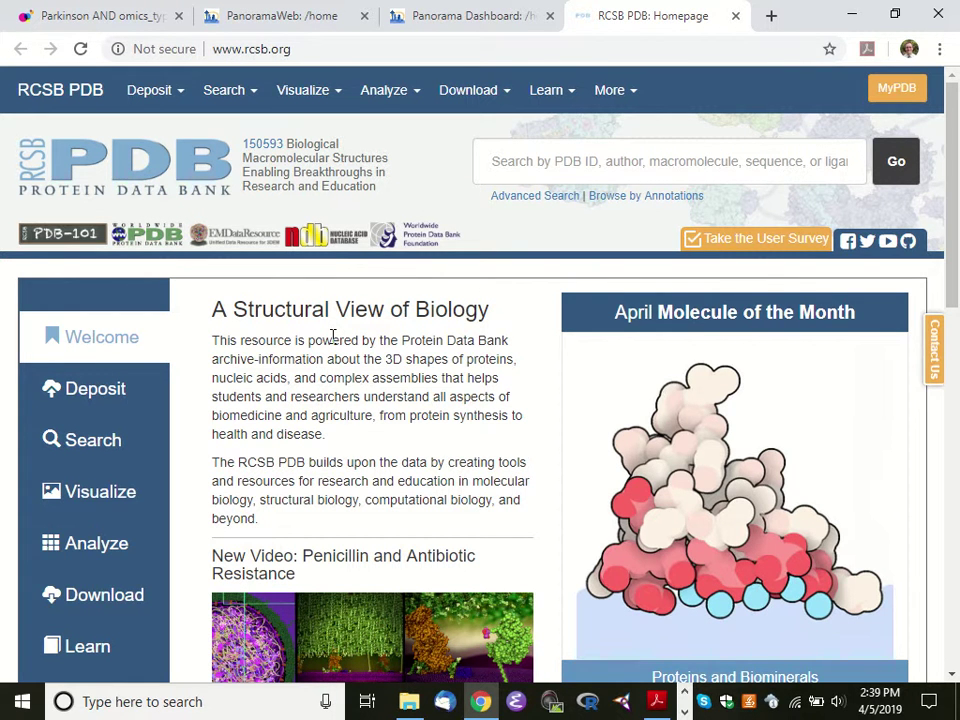
Step: Look over the RCSB PDB homepage and read the Beta Lactoglobulin and Chymotrypsin instructions in the PDF
{"action": "scroll", "coordinate": [333, 336], "scroll_direction": "down", "scroll_amount": 2}
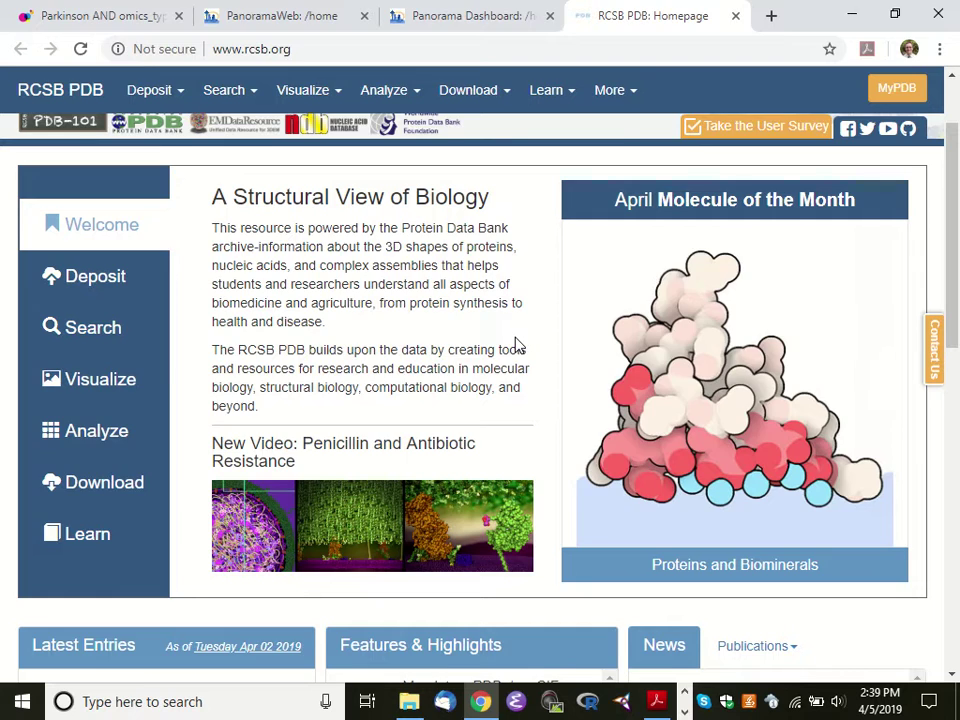
{"action": "key", "text": "alt+Tab"}
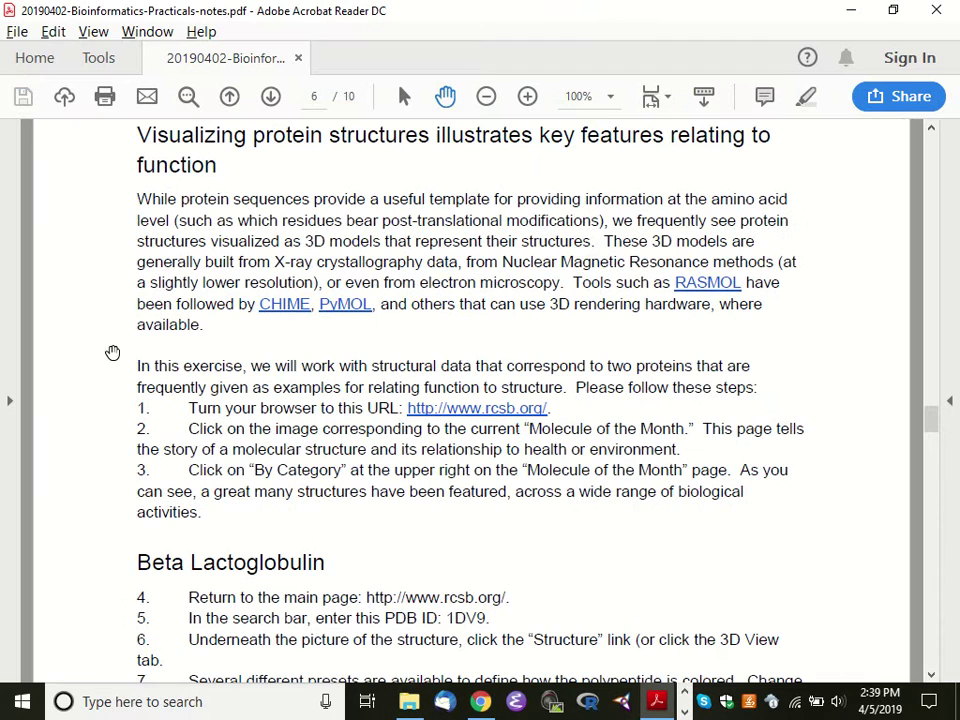
{"action": "scroll", "coordinate": [97, 388], "scroll_direction": "down", "scroll_amount": 2}
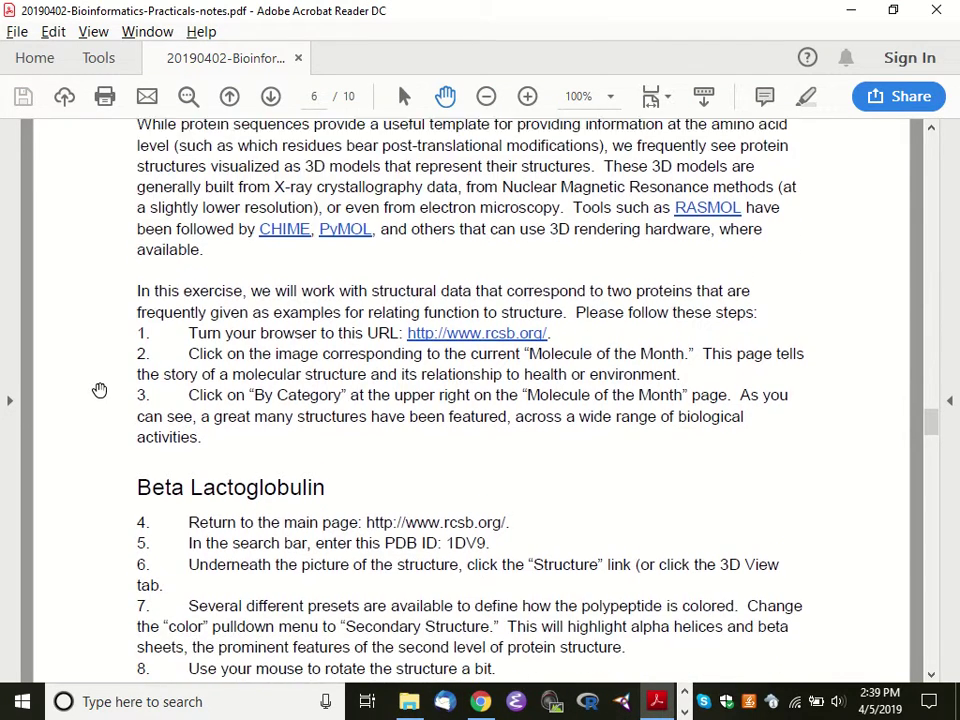
{"action": "scroll", "coordinate": [100, 390], "scroll_direction": "down", "scroll_amount": 8}
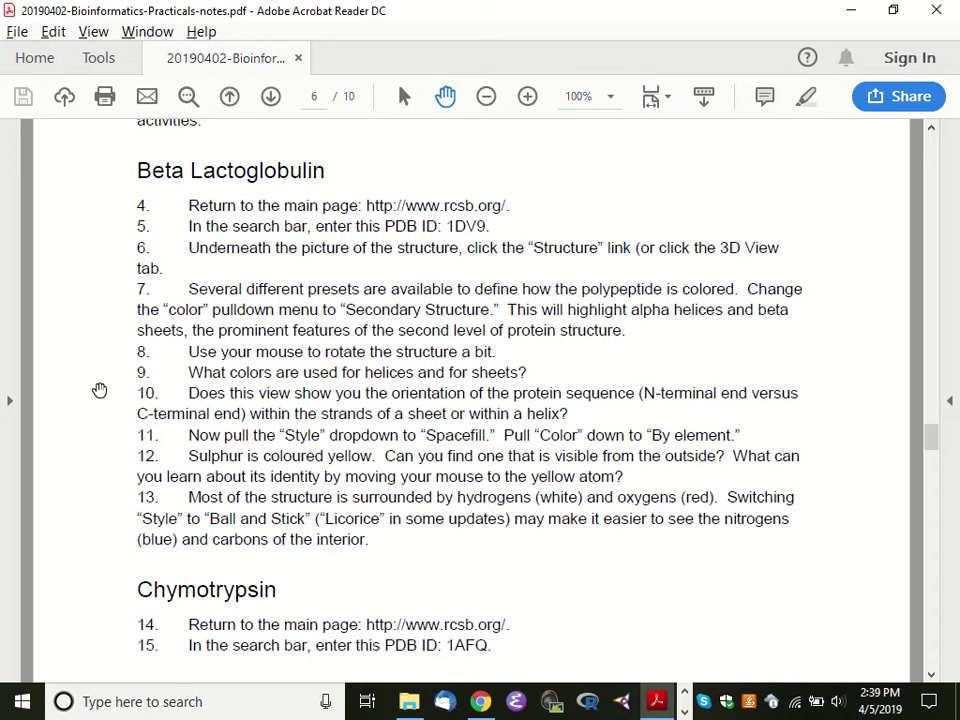
{"action": "scroll", "coordinate": [100, 390], "scroll_direction": "down", "scroll_amount": 1}
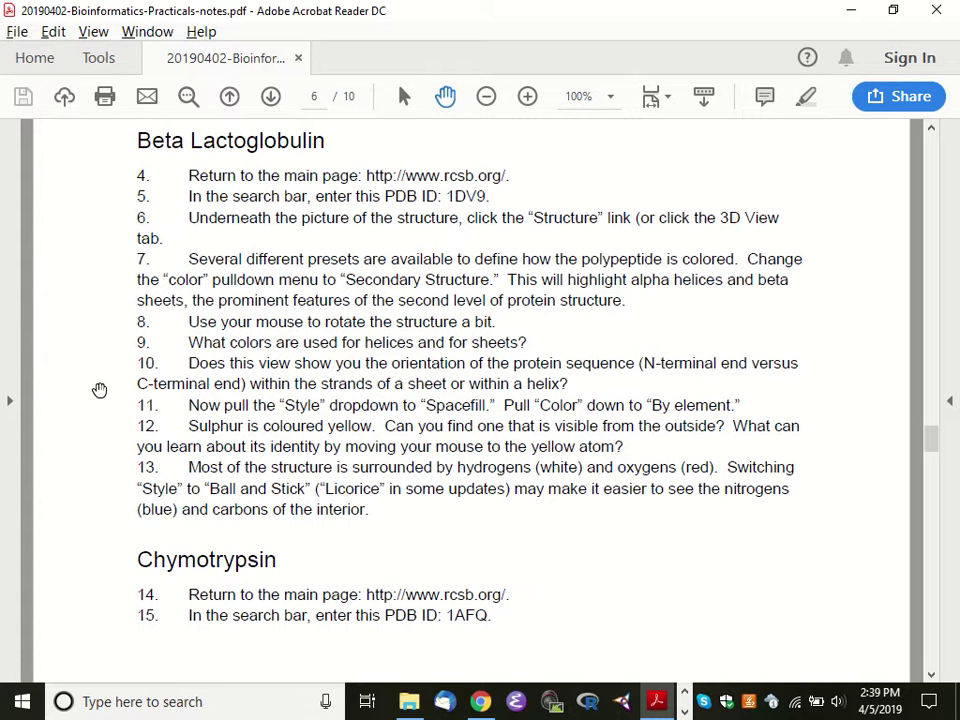
{"action": "scroll", "coordinate": [100, 390], "scroll_direction": "down", "scroll_amount": 13}
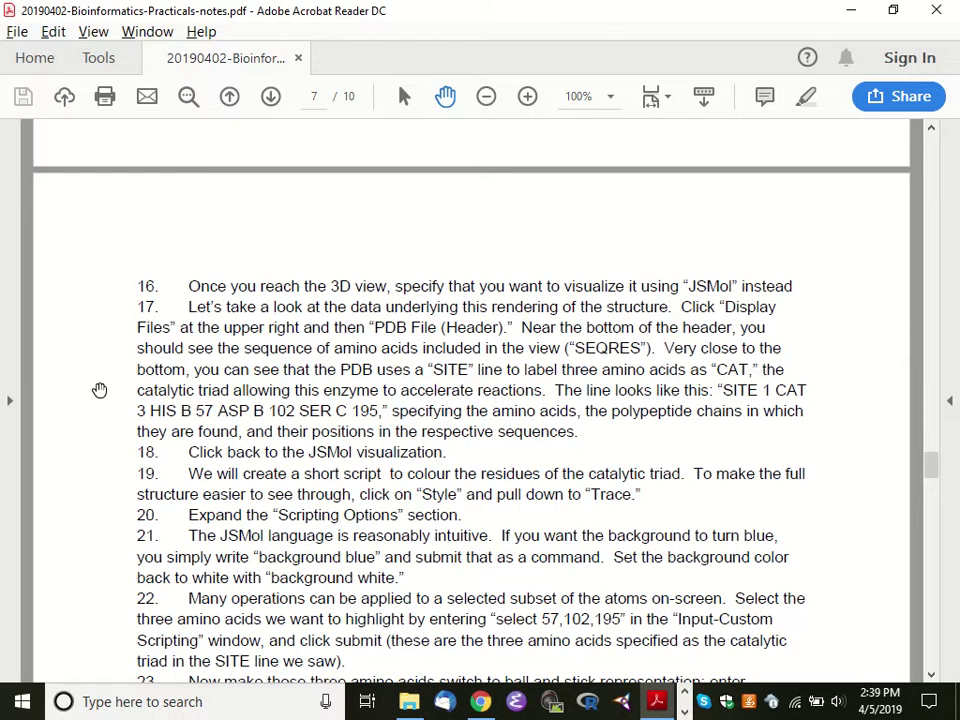
{"action": "scroll", "coordinate": [100, 390], "scroll_direction": "up", "scroll_amount": 12}
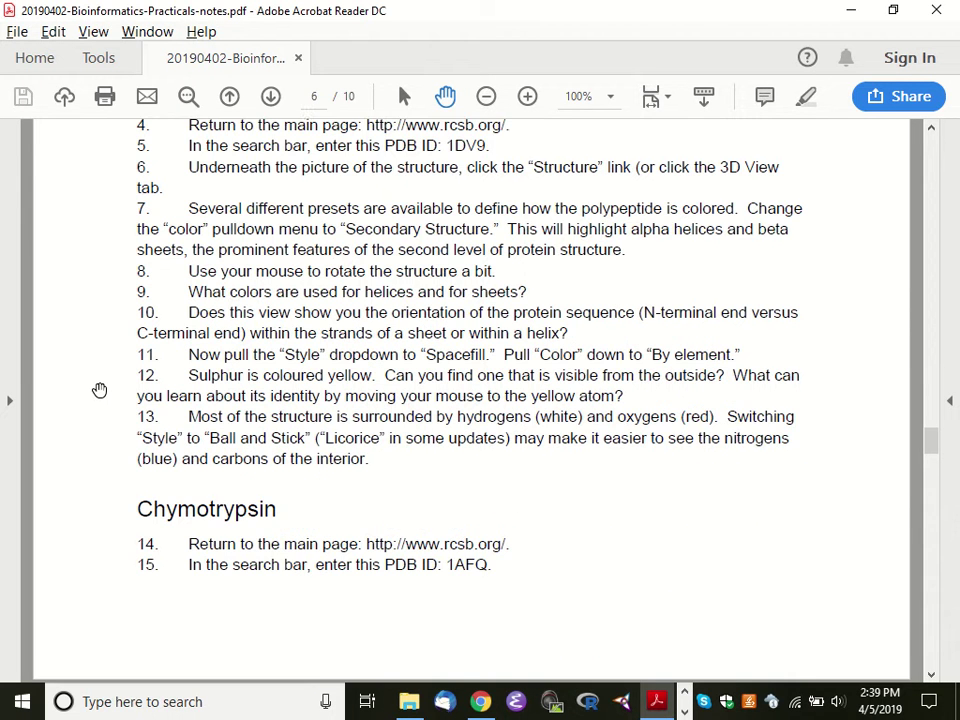
{"action": "scroll", "coordinate": [100, 390], "scroll_direction": "down", "scroll_amount": 5}
{"action": "scroll", "coordinate": [100, 390], "scroll_direction": "down", "scroll_amount": 2}
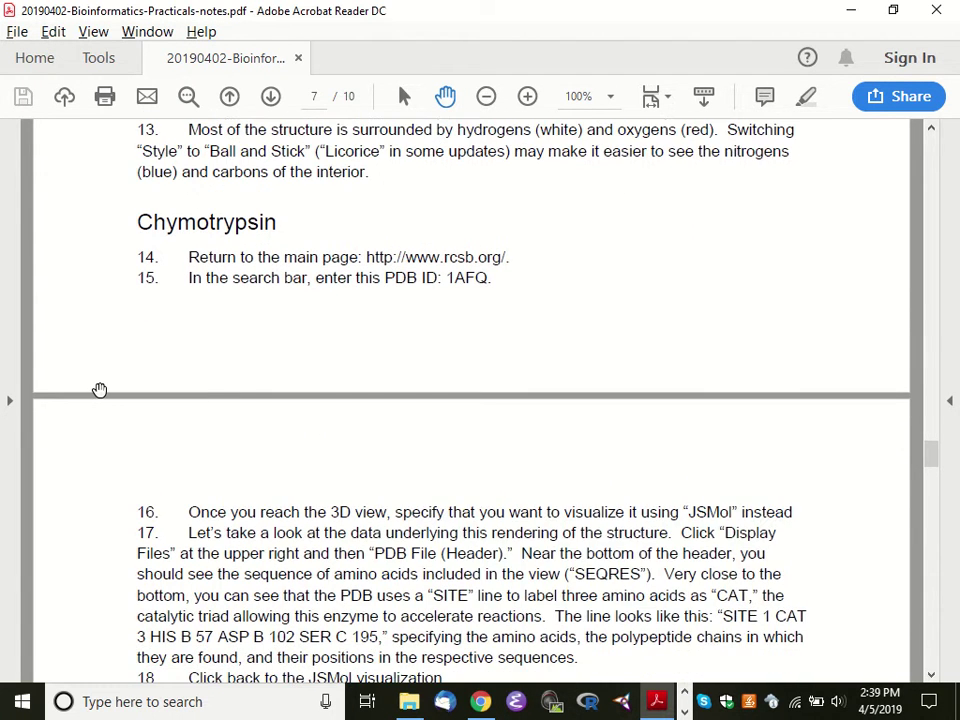
{"action": "scroll", "coordinate": [100, 390], "scroll_direction": "down", "scroll_amount": 2}
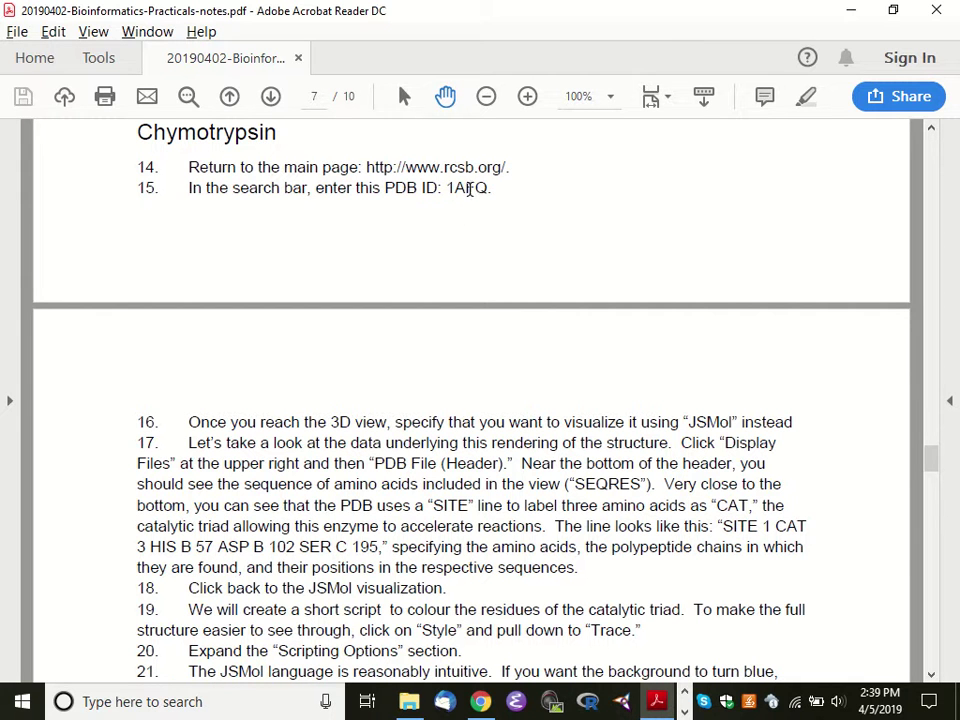
Step: Search RCSB PDB for the Chymotrypsin exercise's ID 1AFQ and review its structure summary alongside the PDF's instructions
{"action": "double_click", "coordinate": [468, 189]}
{"action": "key", "text": "alt+Tab"}
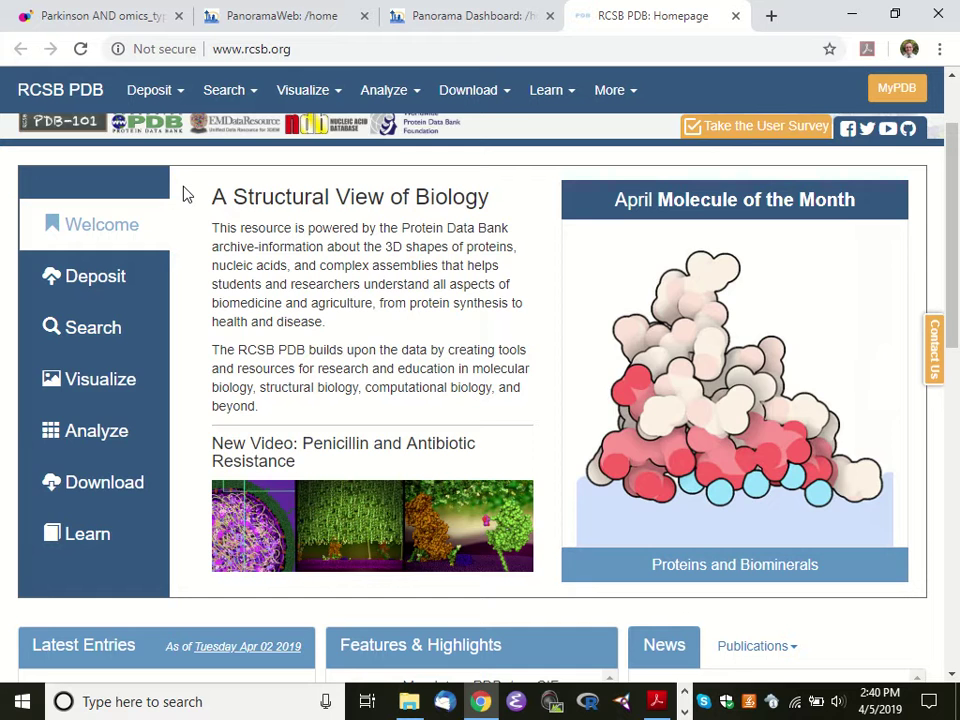
{"action": "scroll", "coordinate": [183, 194], "scroll_direction": "up", "scroll_amount": 3}
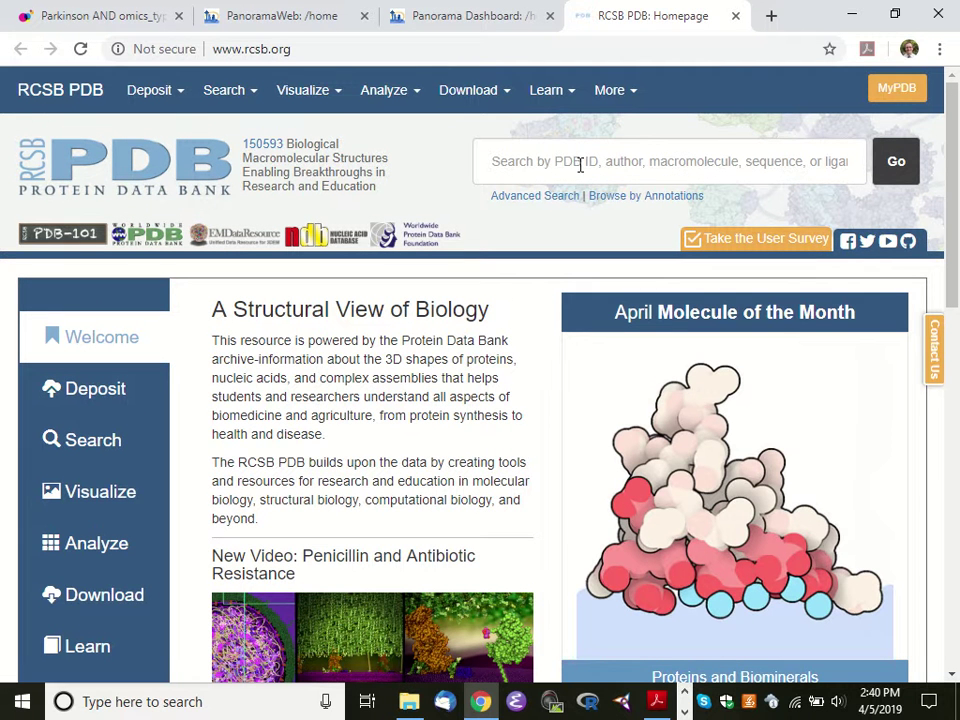
{"action": "left_click", "coordinate": [579, 165]}
{"action": "type", "text": "1AFQ"}
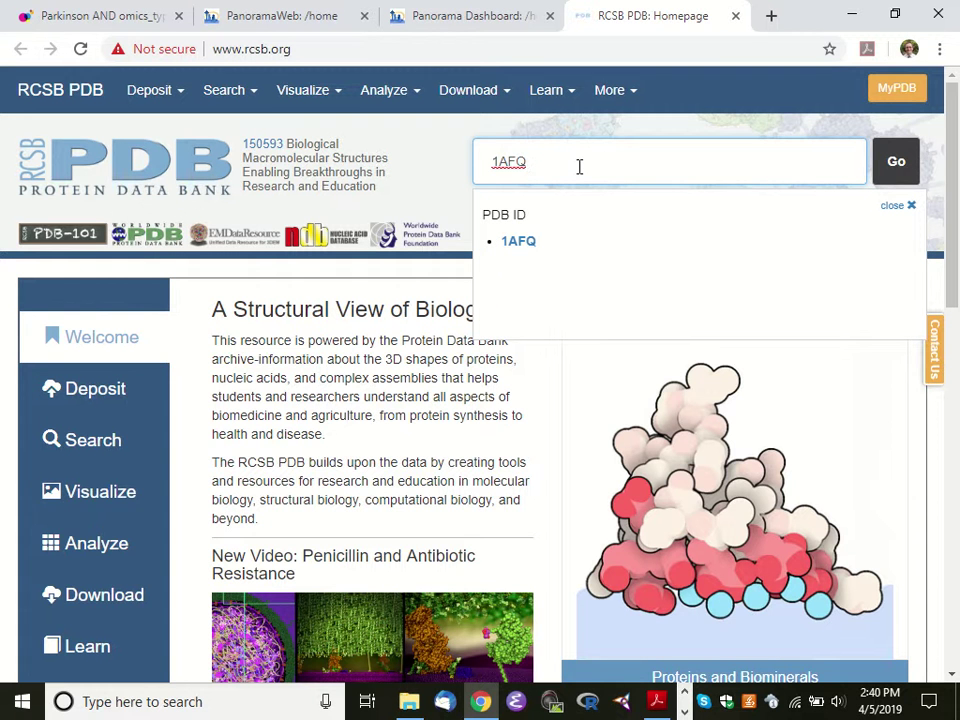
{"action": "key", "text": "Return"}
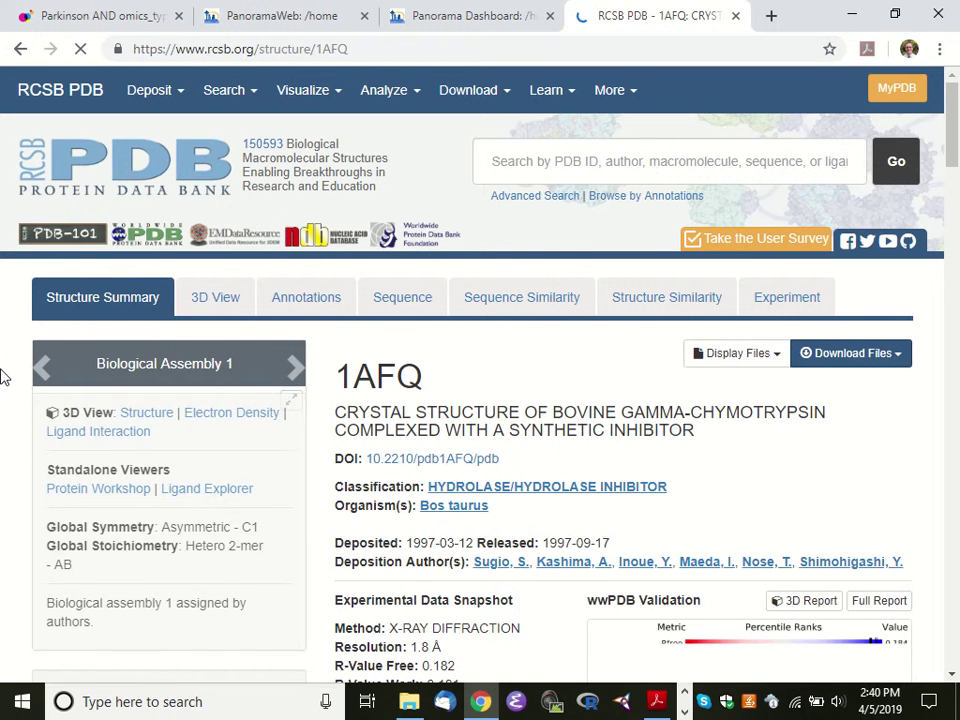
{"action": "scroll", "coordinate": [5, 376], "scroll_direction": "down", "scroll_amount": 3}
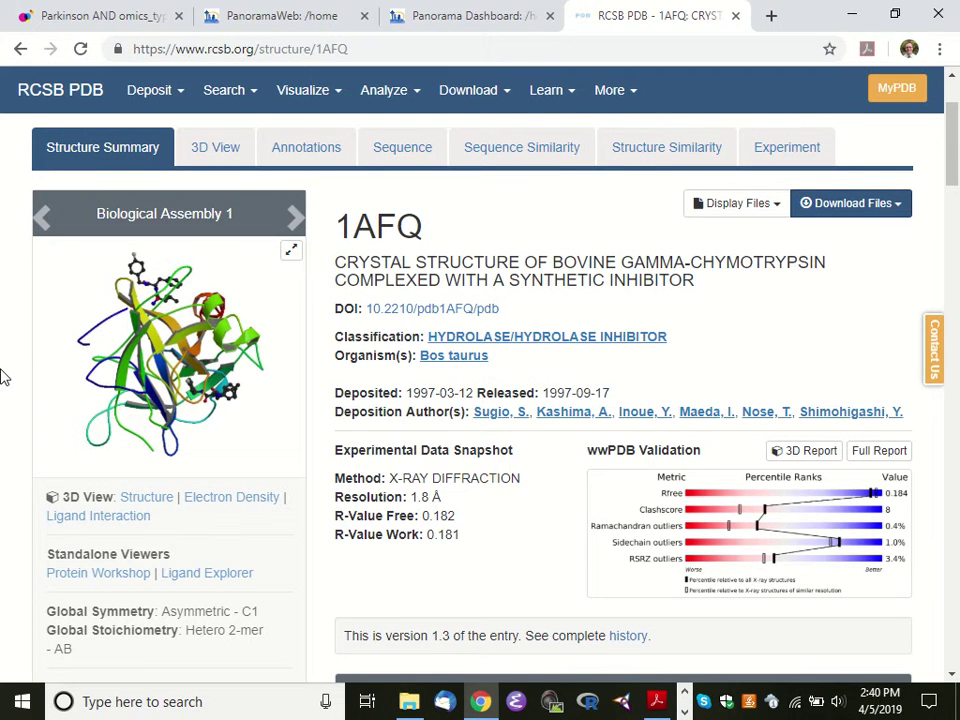
{"action": "key", "text": "alt+Tab"}
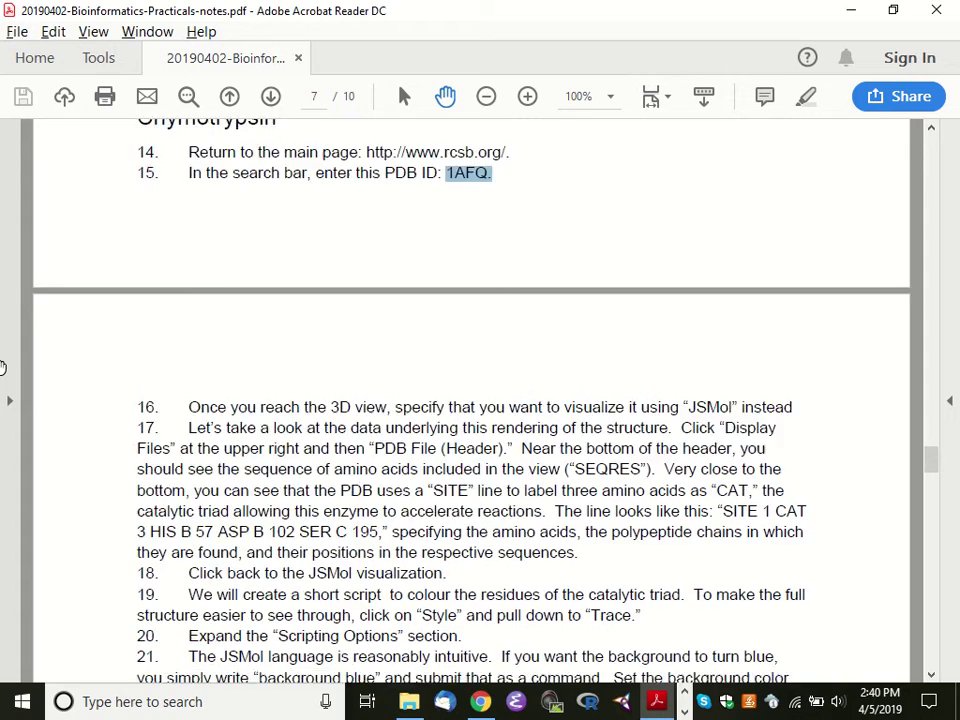
Step: Read the PDF's remaining Chymotrypsin steps and open the 3D structure view of entry 1AFQ in RCSB PDB
{"action": "scroll", "coordinate": [3, 368], "scroll_direction": "down", "scroll_amount": 5}
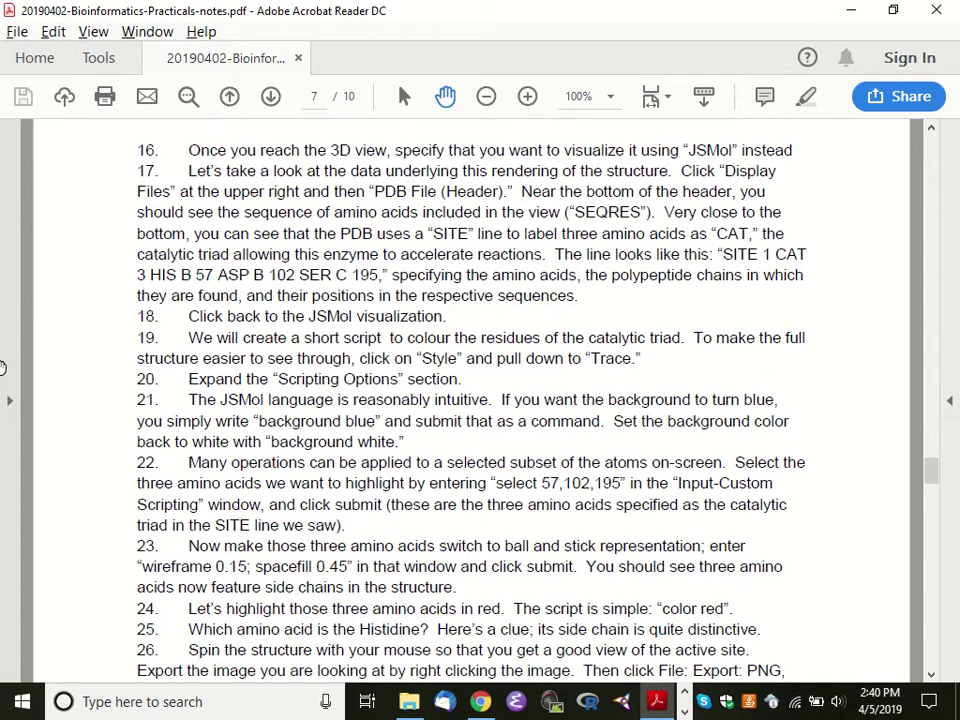
{"action": "key", "text": "alt+Tab"}
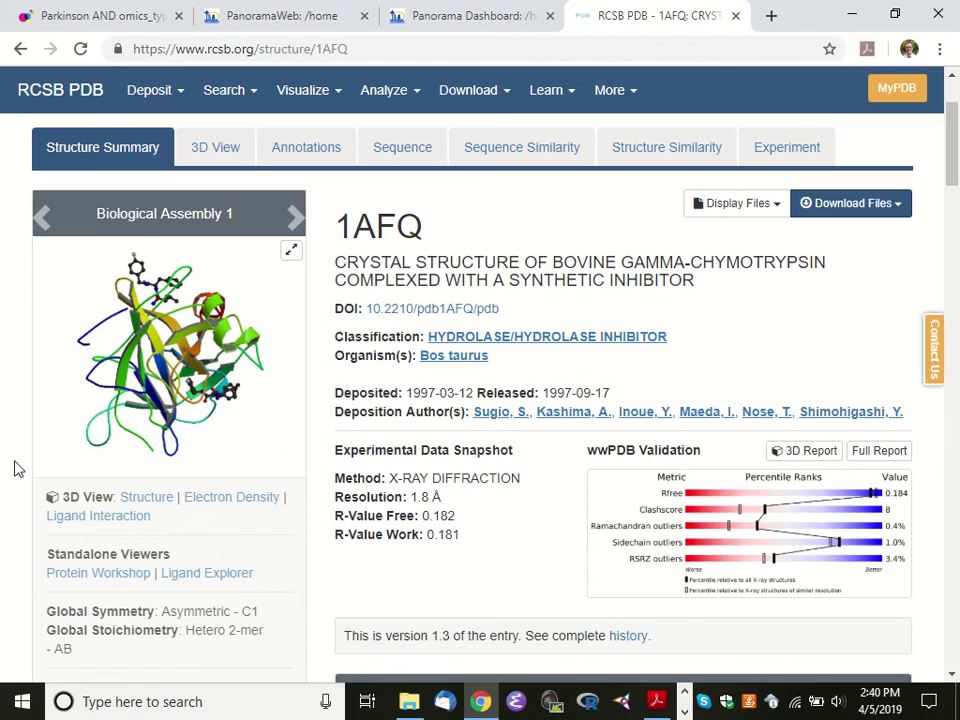
{"action": "scroll", "coordinate": [13, 467], "scroll_direction": "down", "scroll_amount": 2}
{"action": "scroll", "coordinate": [14, 466], "scroll_direction": "up", "scroll_amount": 1}
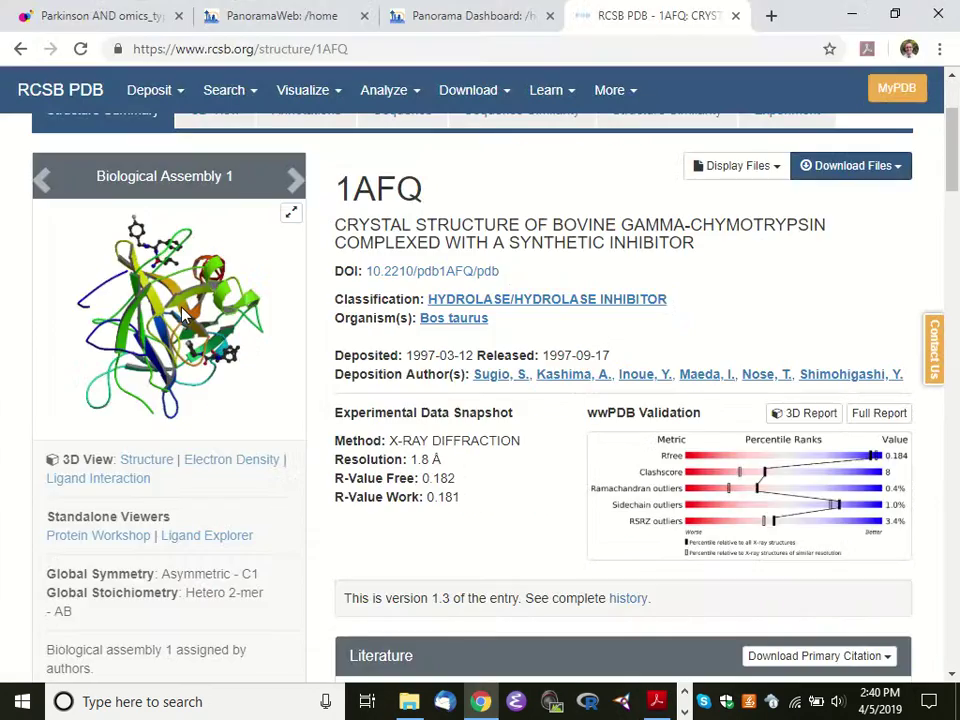
{"action": "left_click", "coordinate": [143, 462]}
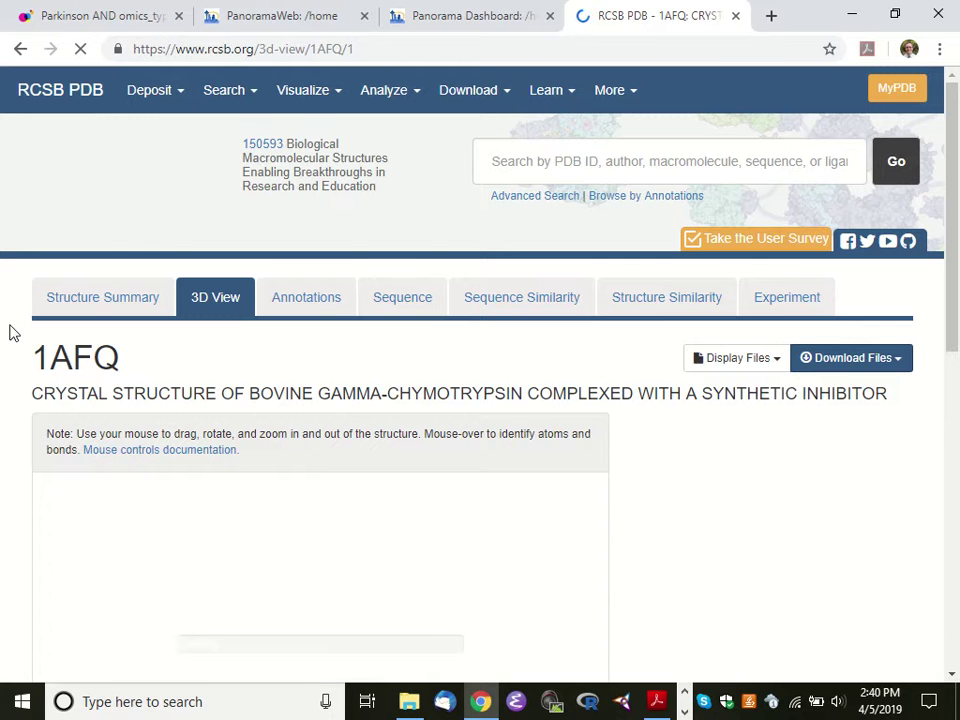
{"action": "scroll", "coordinate": [14, 333], "scroll_direction": "down", "scroll_amount": 1}
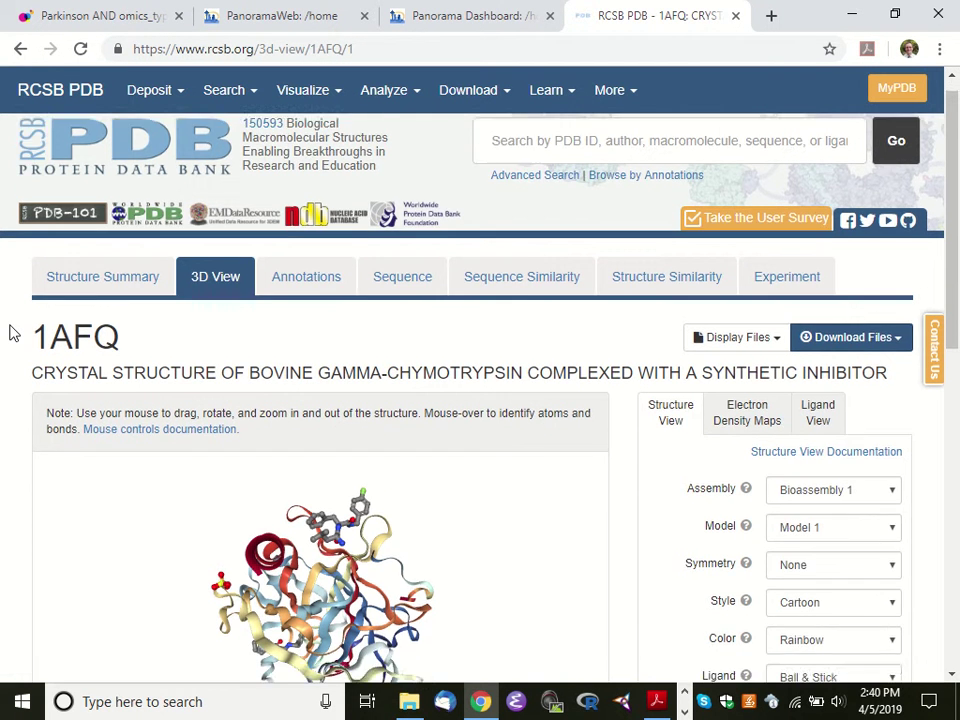
{"action": "scroll", "coordinate": [14, 333], "scroll_direction": "down", "scroll_amount": 1}
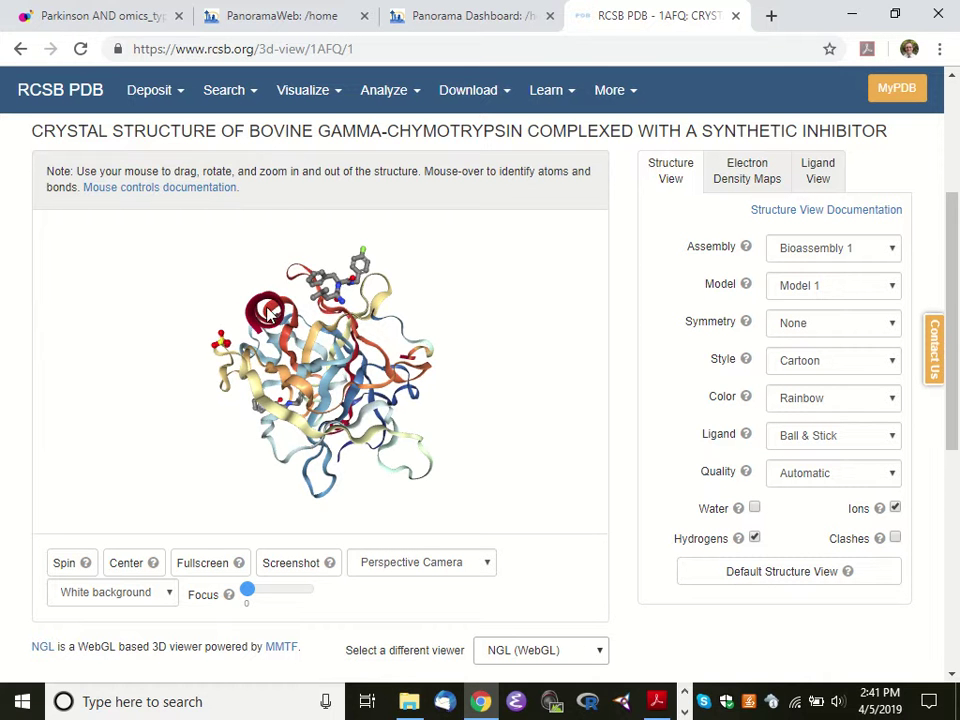
Step: Rotate the 1AFQ cartoon model in the NGL viewer to examine its helices, ligands and sulfate ion from other angles
{"action": "mouse_move", "coordinate": [266, 314]}
{"action": "left_click_drag", "start_coordinate": [264, 311], "coordinate": [357, 362]}
{"action": "mouse_move", "coordinate": [357, 362]}
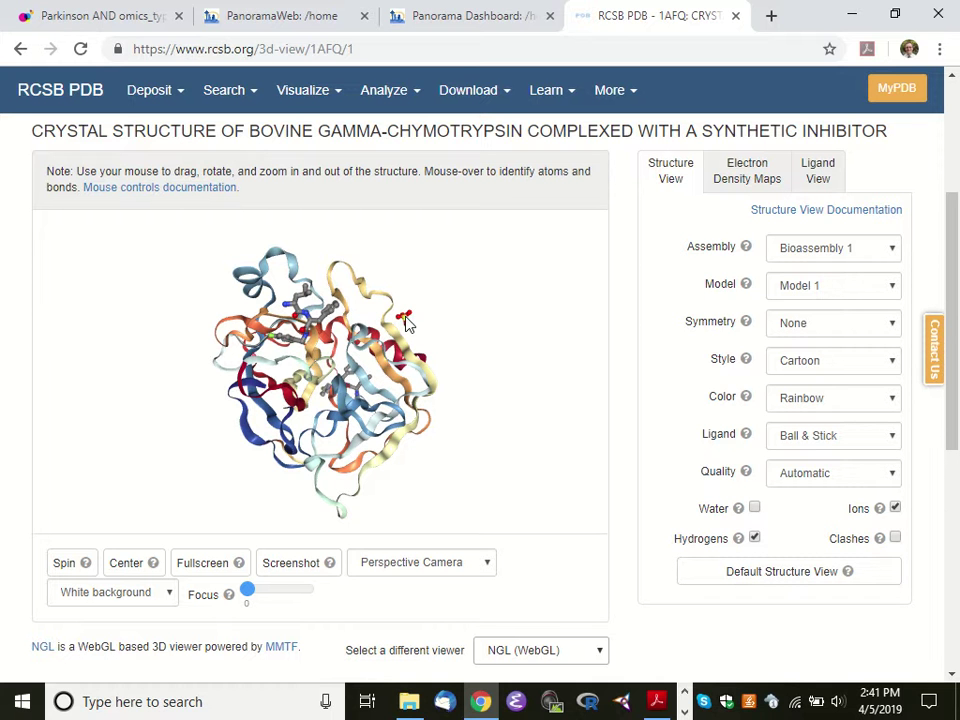
{"action": "mouse_move", "coordinate": [390, 345]}
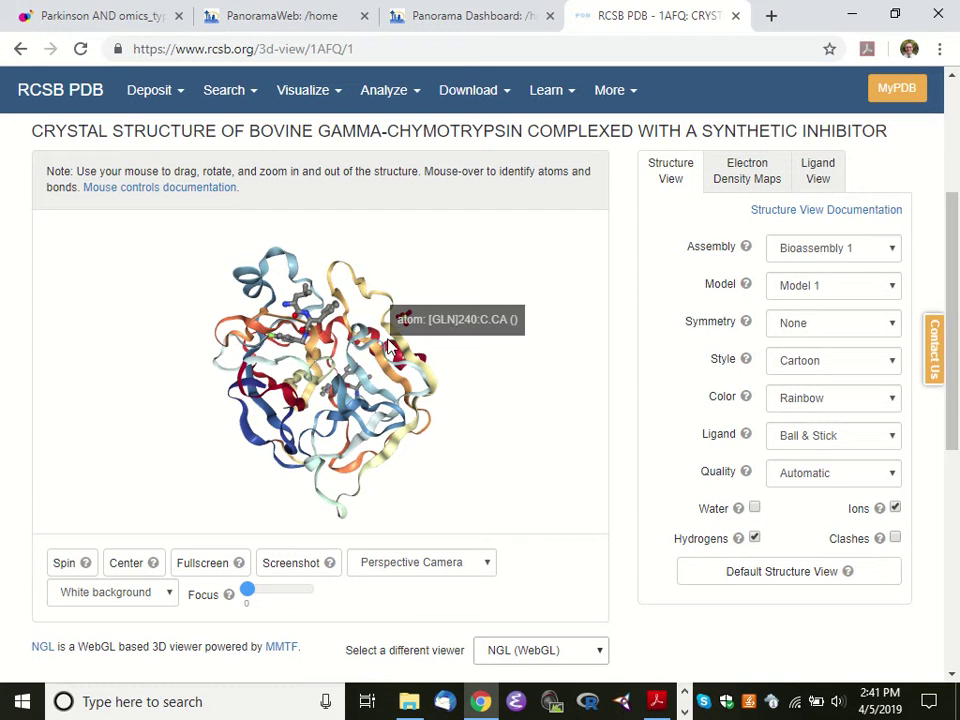
{"action": "left_click_drag", "start_coordinate": [390, 345], "coordinate": [347, 333]}
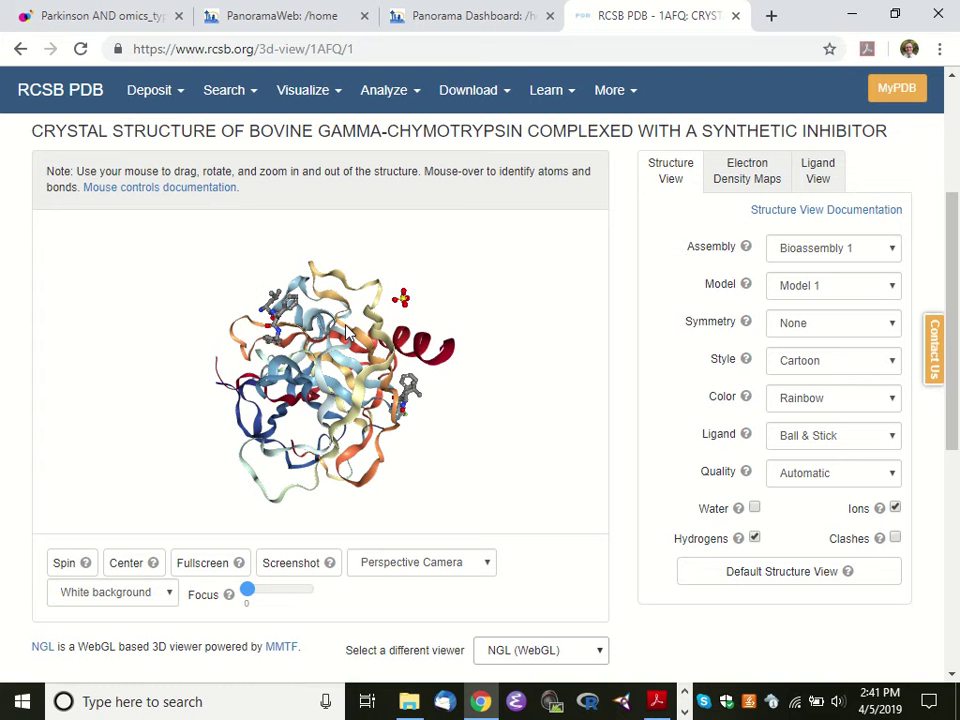
{"action": "mouse_move", "coordinate": [406, 311]}
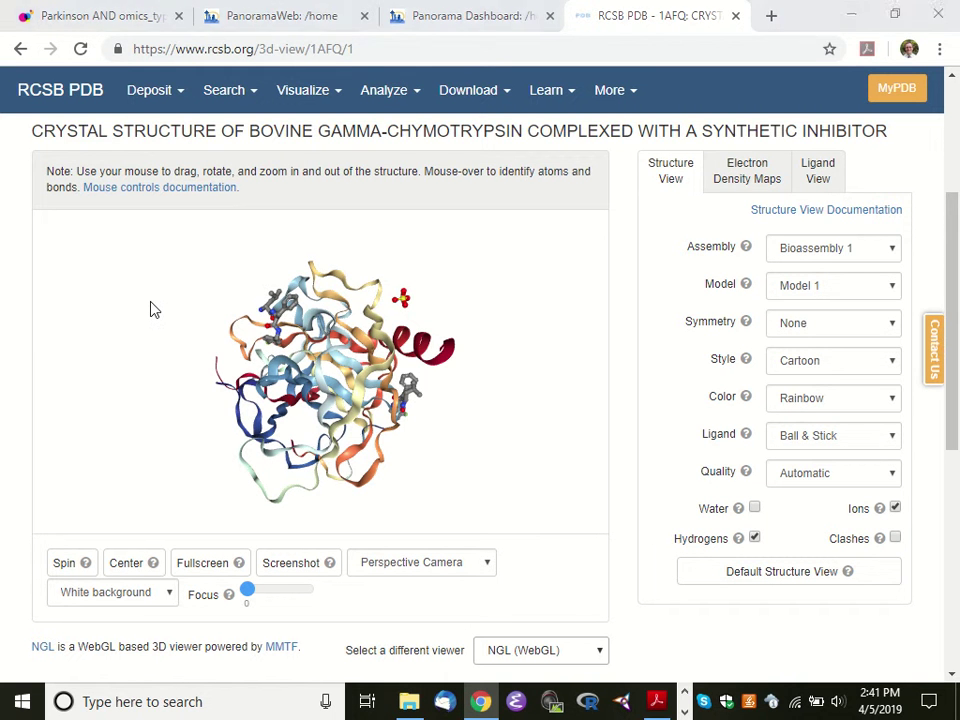
Step: Check the PDF's viewer instruction and switch the 1AFQ 3D view from NGL to JSmol (JavaScript)
{"action": "key", "text": "alt+Tab"}
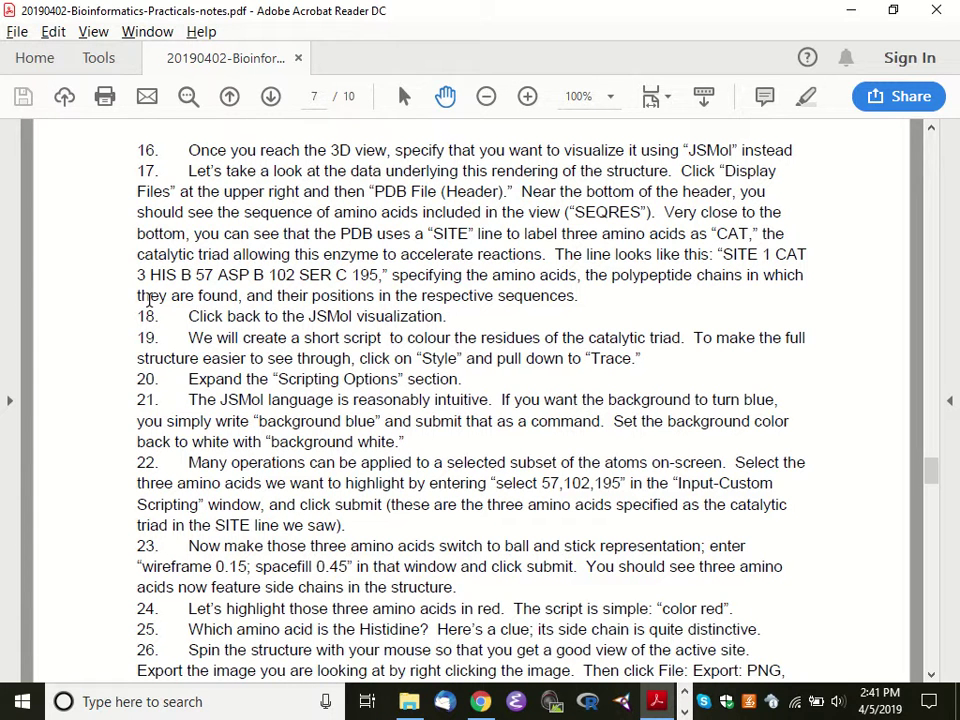
{"action": "key", "text": "alt+Tab"}
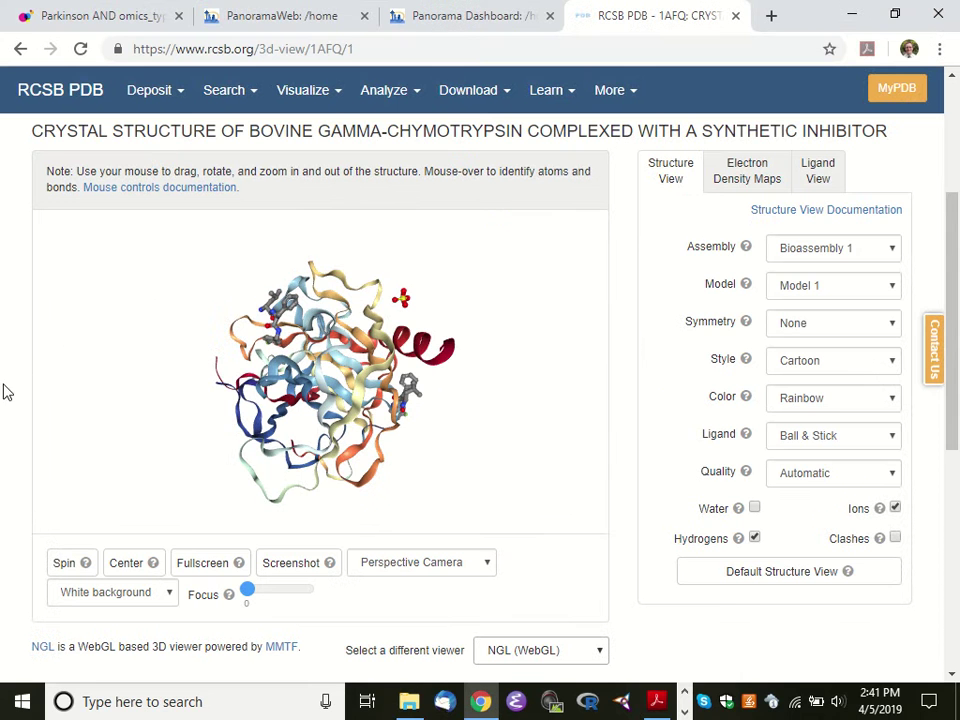
{"action": "scroll", "coordinate": [5, 393], "scroll_direction": "down", "scroll_amount": 1}
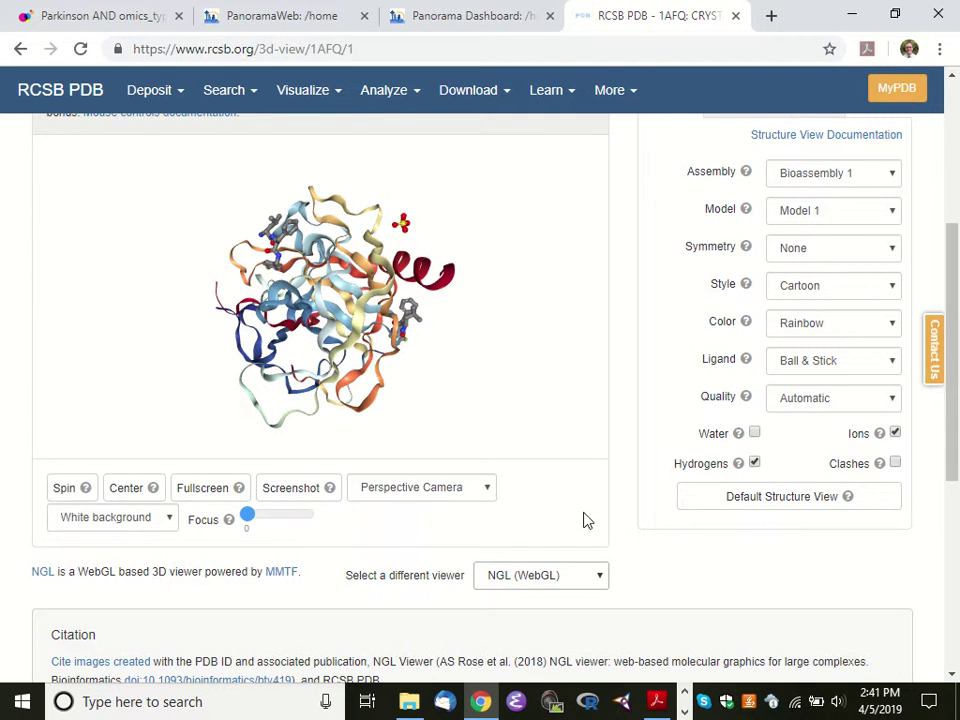
{"action": "left_click", "coordinate": [601, 577]}
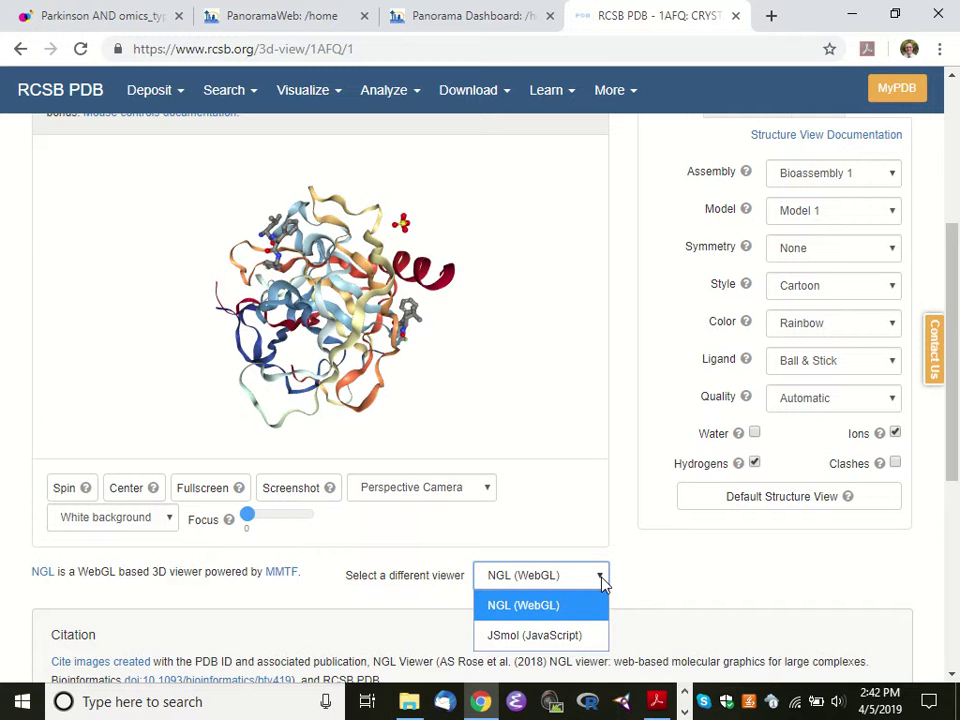
{"action": "left_click", "coordinate": [534, 635]}
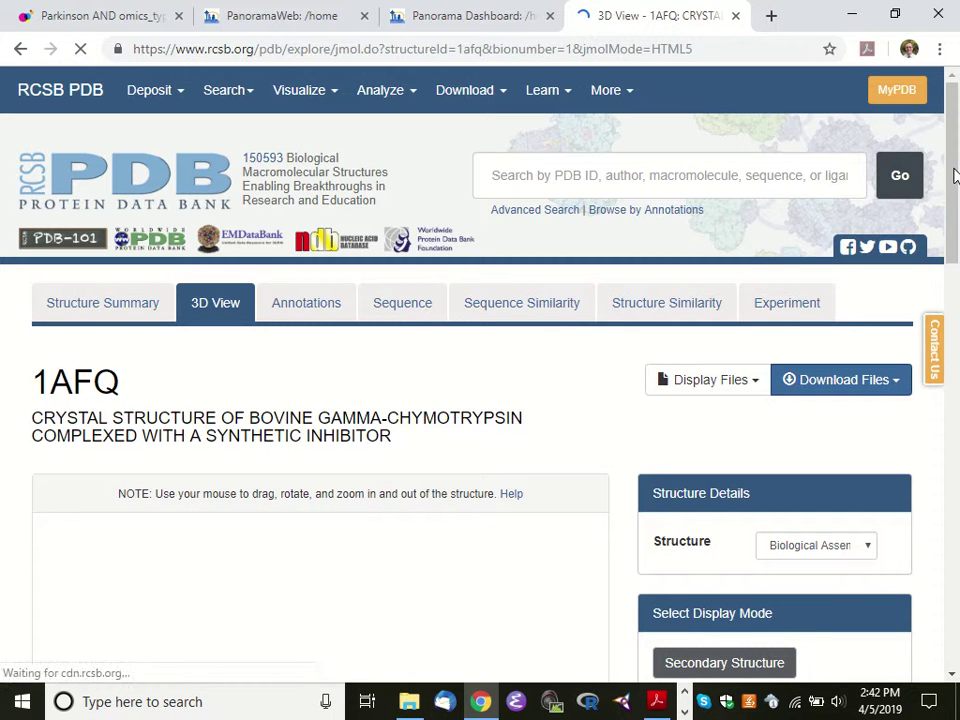
{"action": "scroll", "coordinate": [868, 201], "scroll_direction": "down", "scroll_amount": 2}
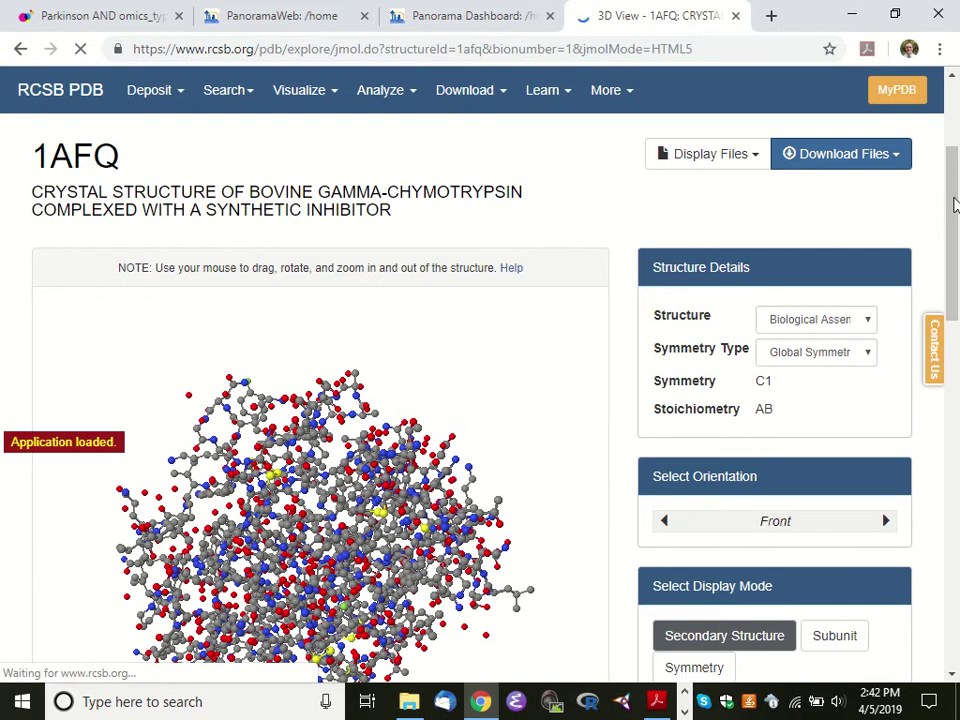
{"action": "scroll", "coordinate": [954, 242], "scroll_direction": "down", "scroll_amount": 1}
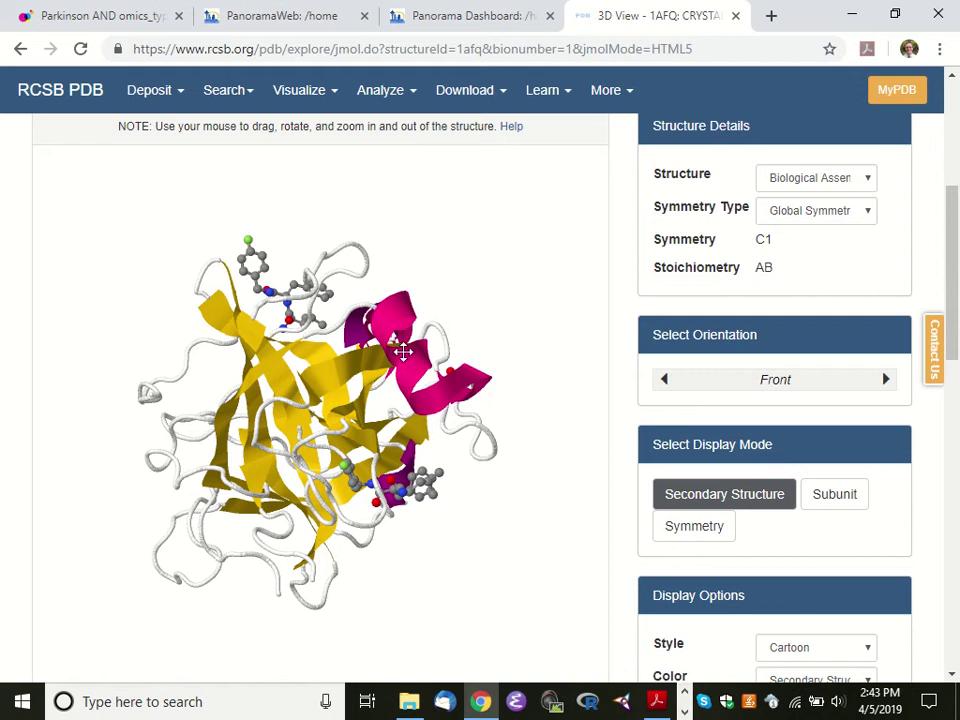
Step: Rotate the JSmol model of 1AFQ, recheck the PDF, and look over the display options, scripting section and ligand table
{"action": "left_click_drag", "start_coordinate": [402, 350], "coordinate": [293, 443]}
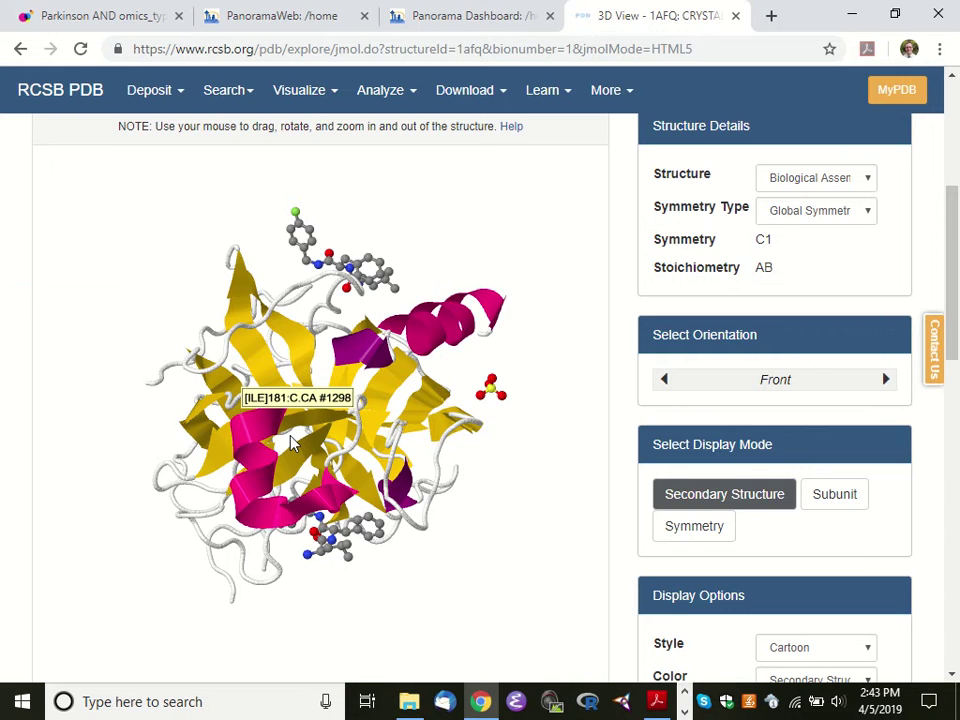
{"action": "key", "text": "alt+Tab"}
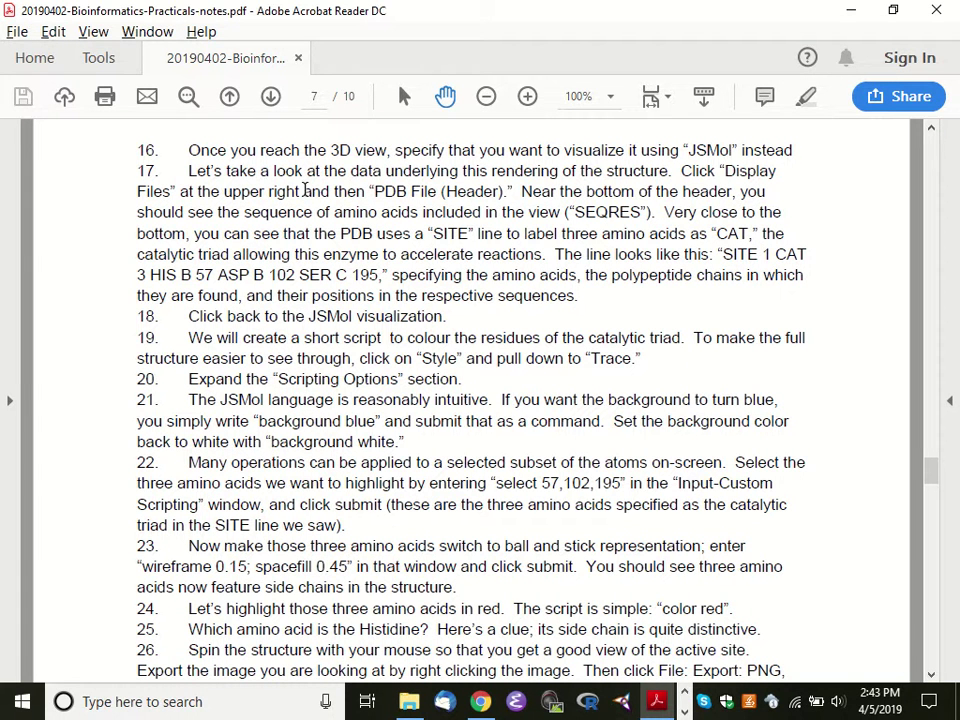
{"action": "key", "text": "alt+Tab"}
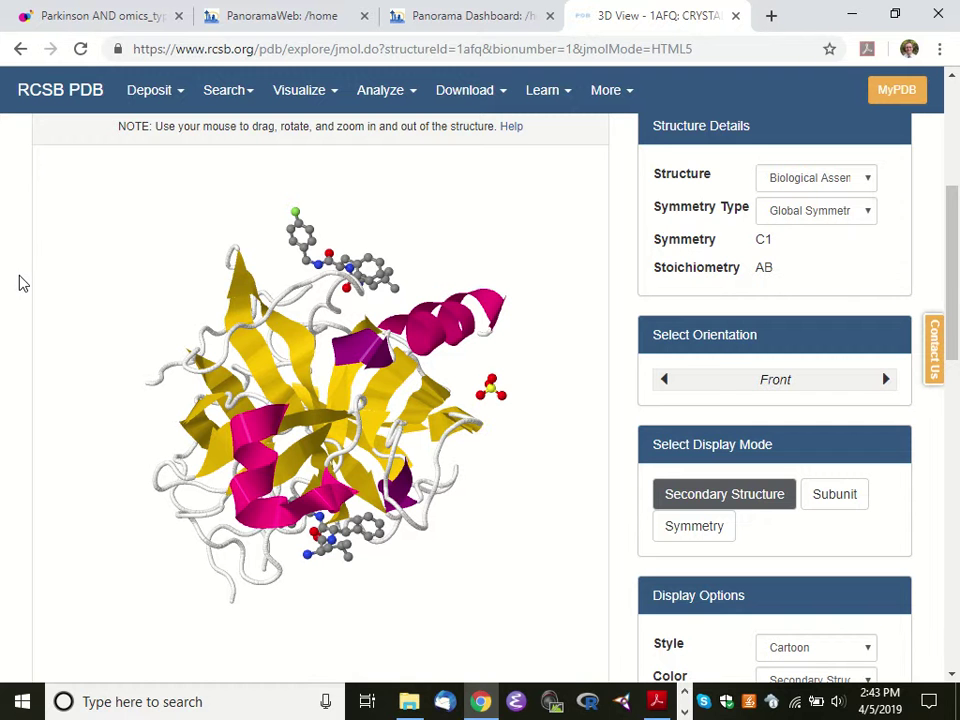
{"action": "scroll", "coordinate": [23, 283], "scroll_direction": "down", "scroll_amount": 5}
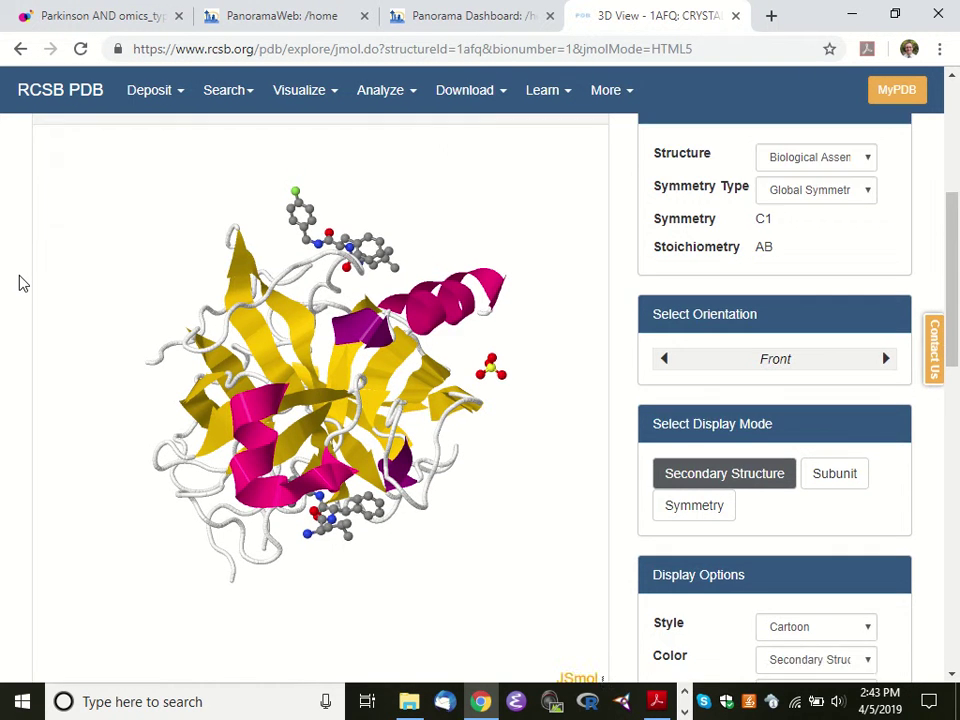
{"action": "scroll", "coordinate": [23, 283], "scroll_direction": "down", "scroll_amount": 5}
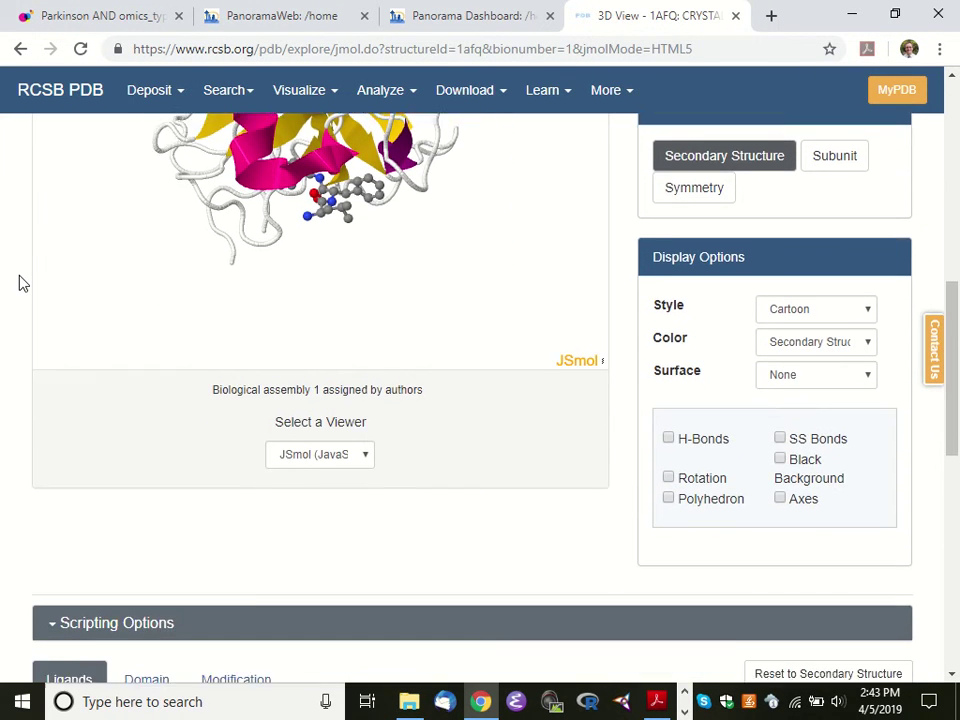
{"action": "scroll", "coordinate": [23, 283], "scroll_direction": "down", "scroll_amount": 5}
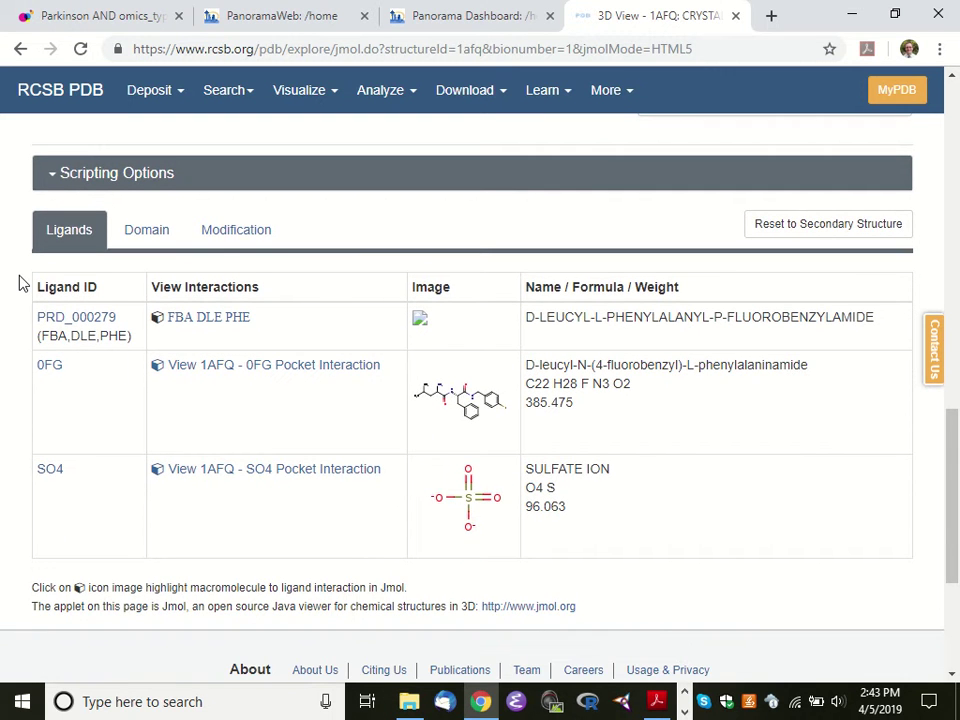
Step: Following the PDF's step 17, display the PDB File (Header) for 1AFQ
{"action": "key", "text": "alt+Tab"}
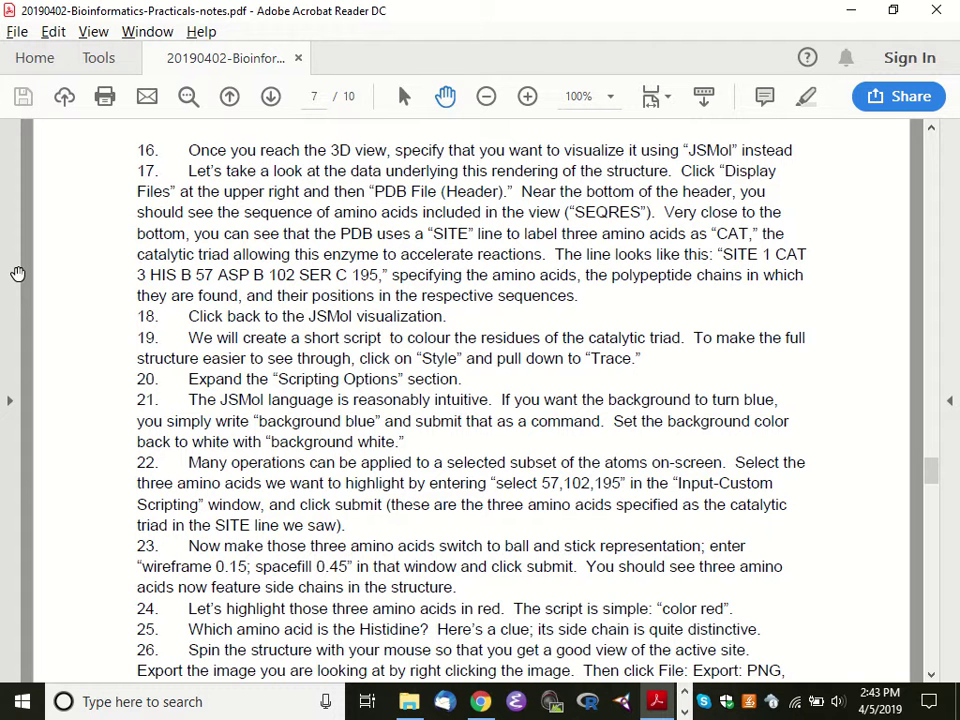
{"action": "key", "text": "alt+Tab"}
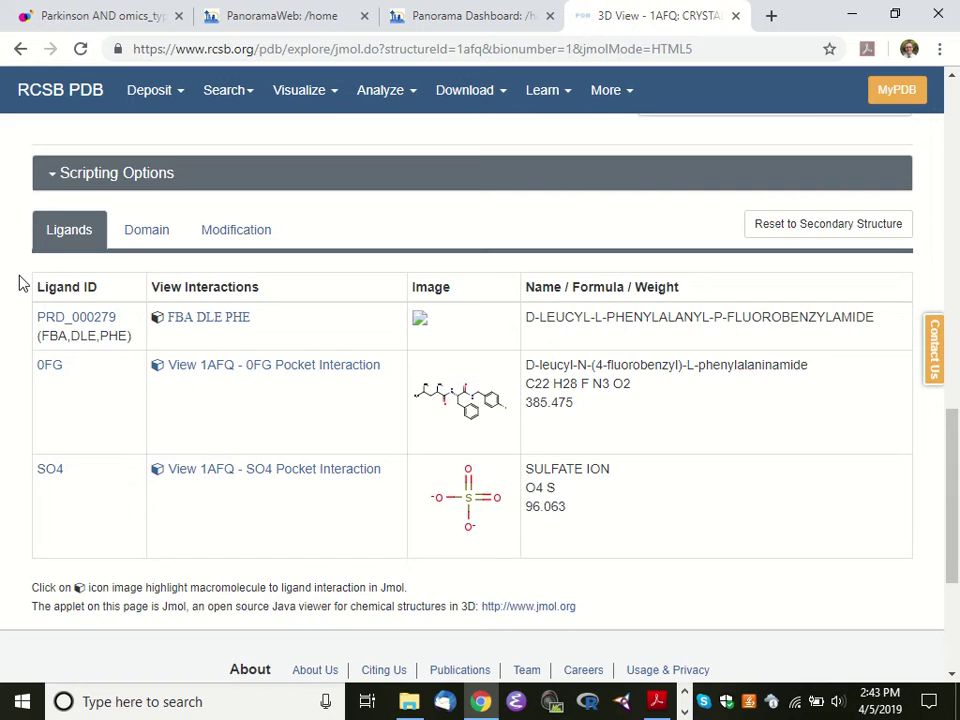
{"action": "key", "text": "Home"}
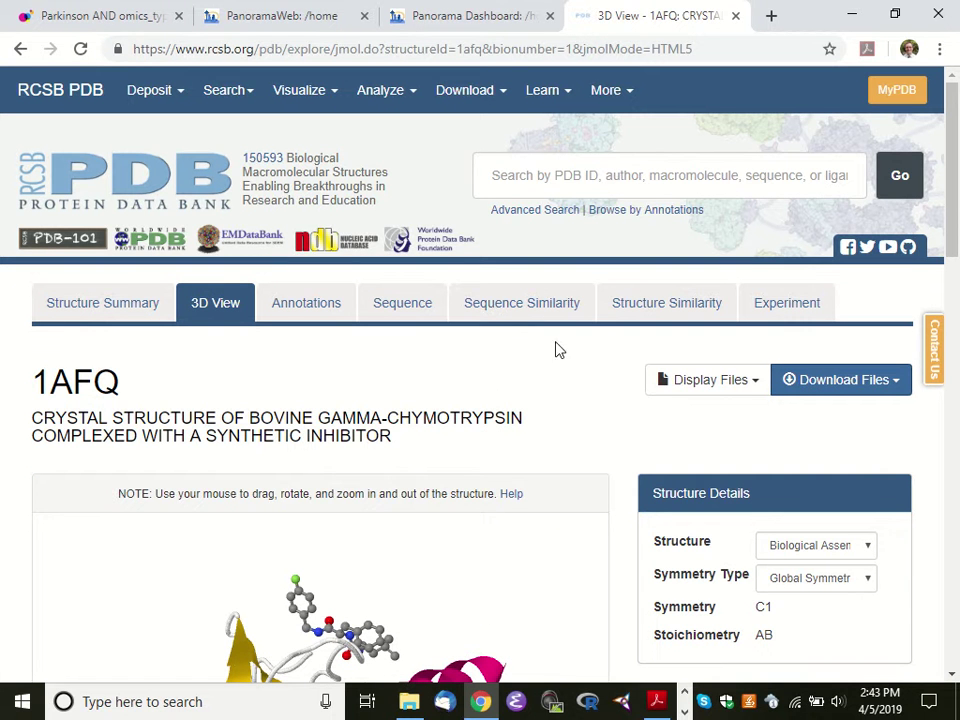
{"action": "left_click", "coordinate": [757, 388]}
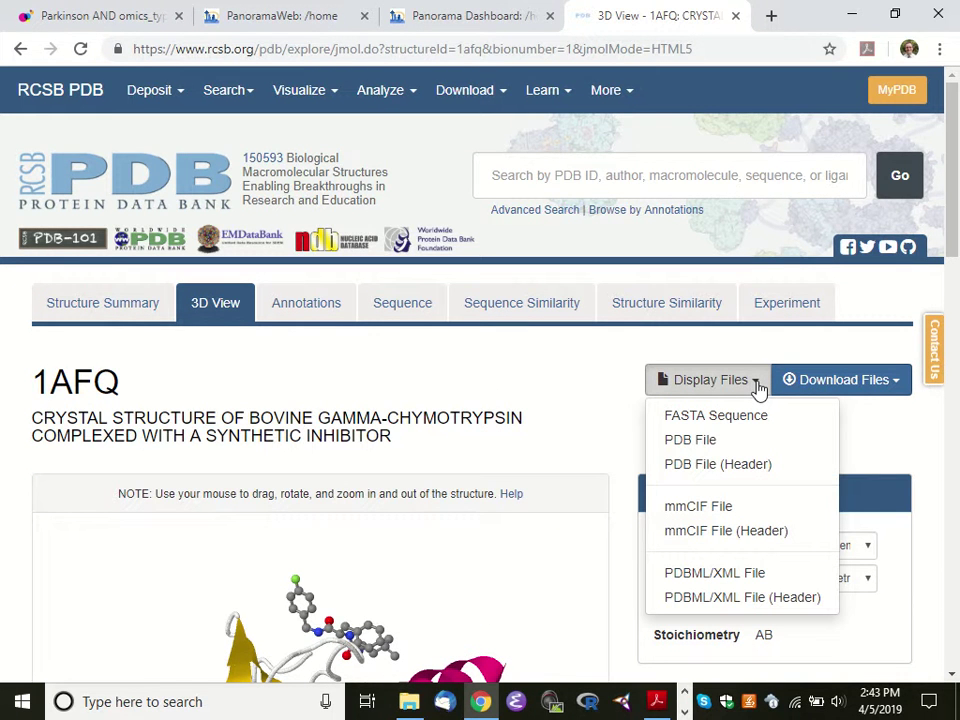
{"action": "left_click", "coordinate": [703, 468]}
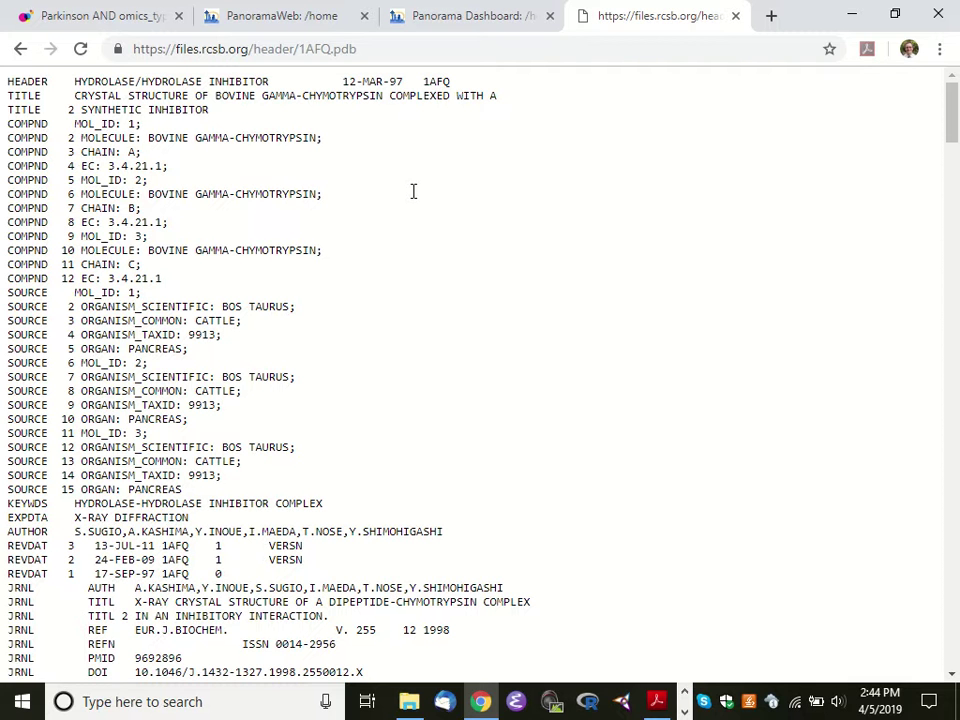
Step: Search the 1AFQ header file for "seqres", review the amino acid sequence records, and check the PDF's description of the SITE line
{"action": "key", "text": "alt+Tab"}
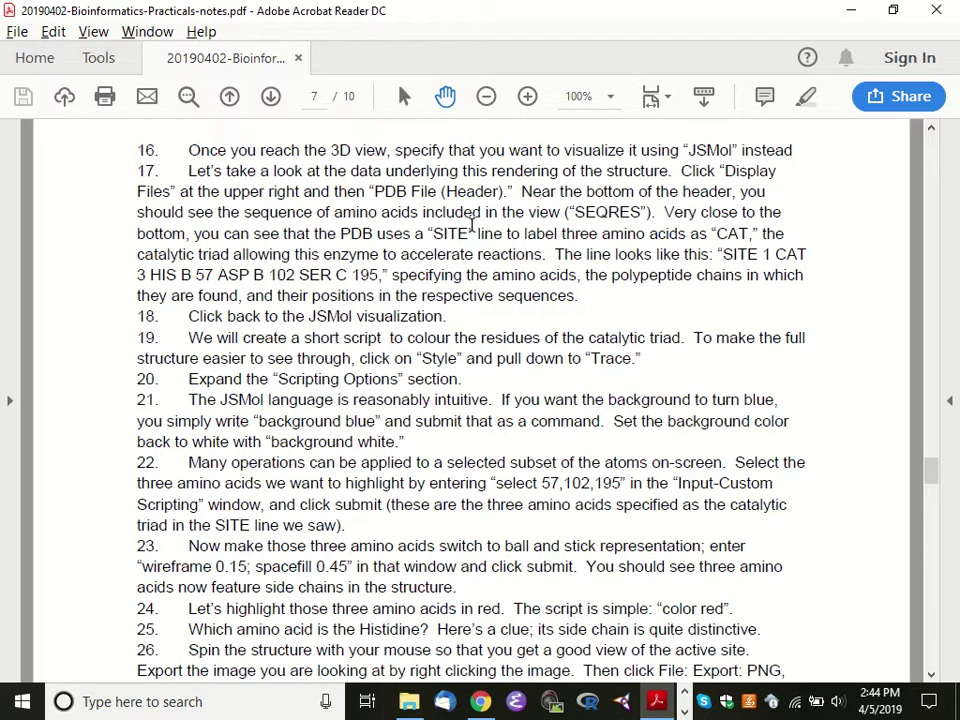
{"action": "key", "text": "alt+Tab"}
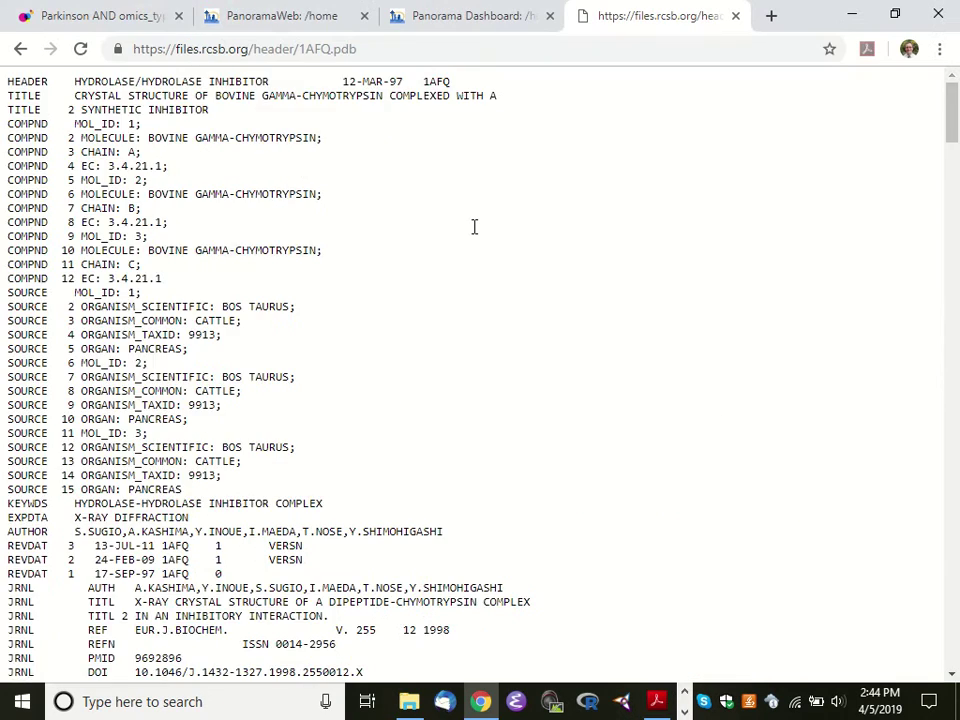
{"action": "scroll", "coordinate": [474, 227], "scroll_direction": "down", "scroll_amount": 5}
{"action": "scroll", "coordinate": [474, 227], "scroll_direction": "up", "scroll_amount": 5}
{"action": "key", "text": "ctrl+f"}
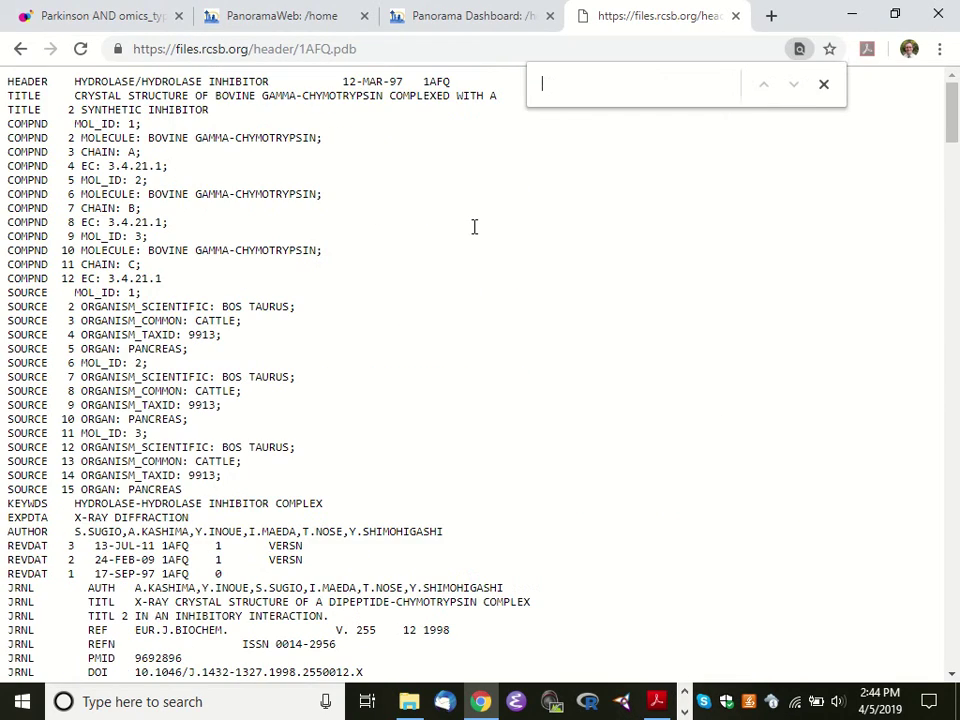
{"action": "type", "text": "seqres"}
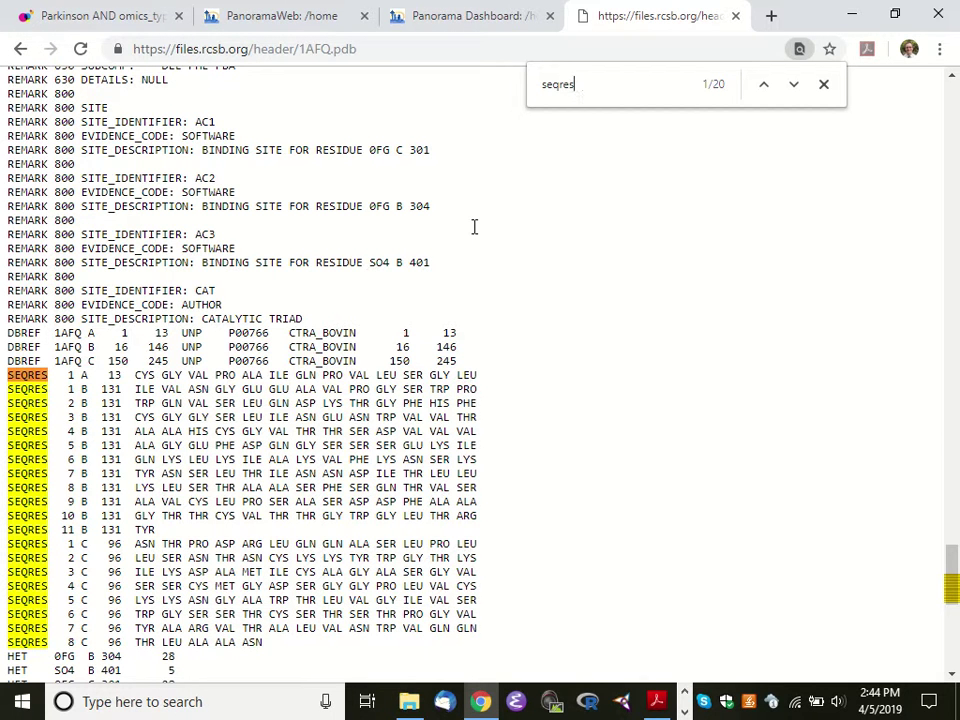
{"action": "scroll", "coordinate": [474, 227], "scroll_direction": "down", "scroll_amount": 2}
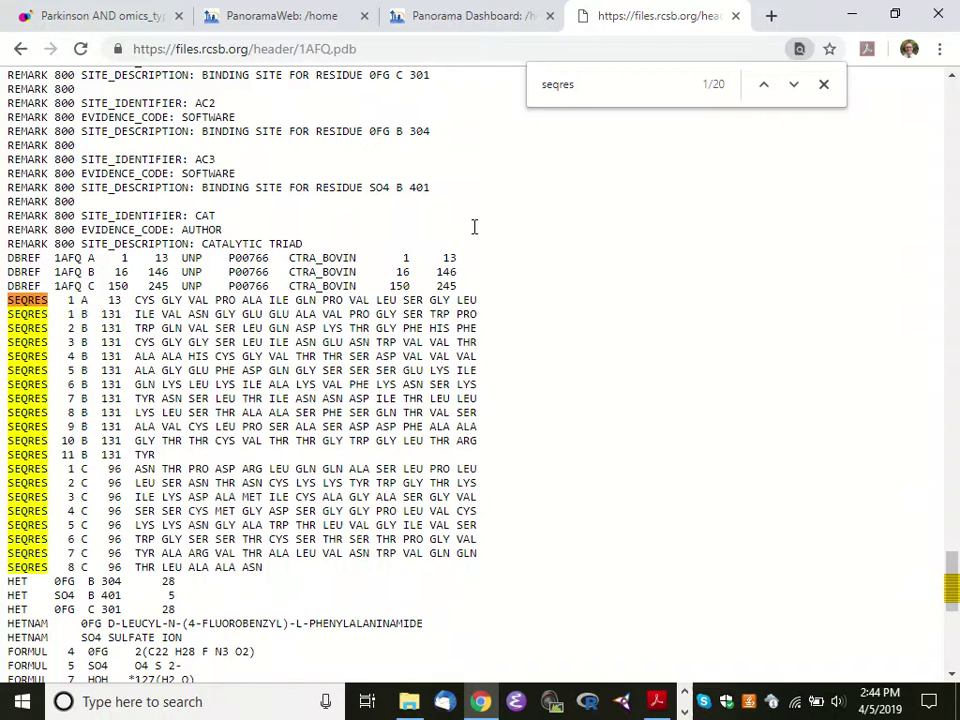
{"action": "scroll", "coordinate": [474, 227], "scroll_direction": "down", "scroll_amount": 1}
{"action": "scroll", "coordinate": [474, 227], "scroll_direction": "down", "scroll_amount": 3}
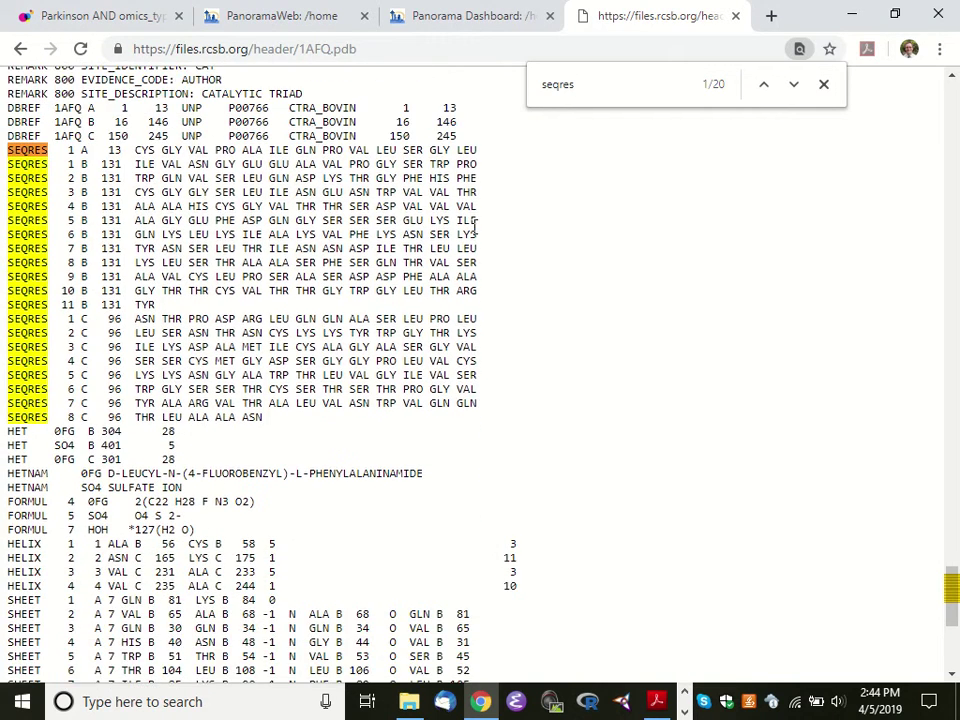
{"action": "key", "text": "alt+Tab"}
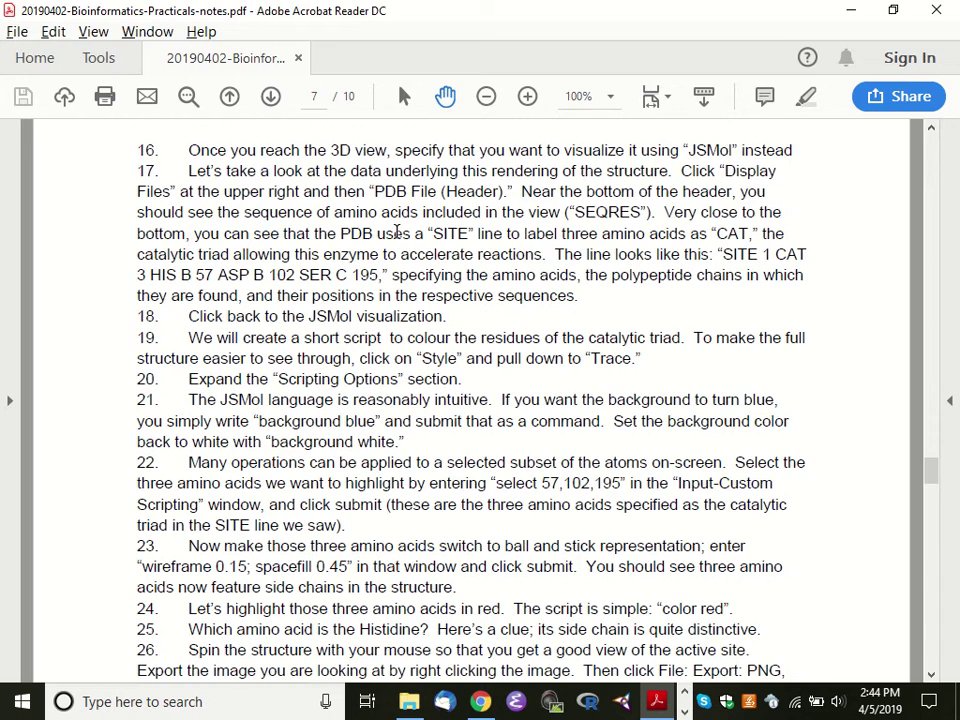
Step: Search the 1AFQ header file for "SITE", highlight the CAT catalytic triad record, and compare it with the PDF's description
{"action": "key", "text": "alt+Tab"}
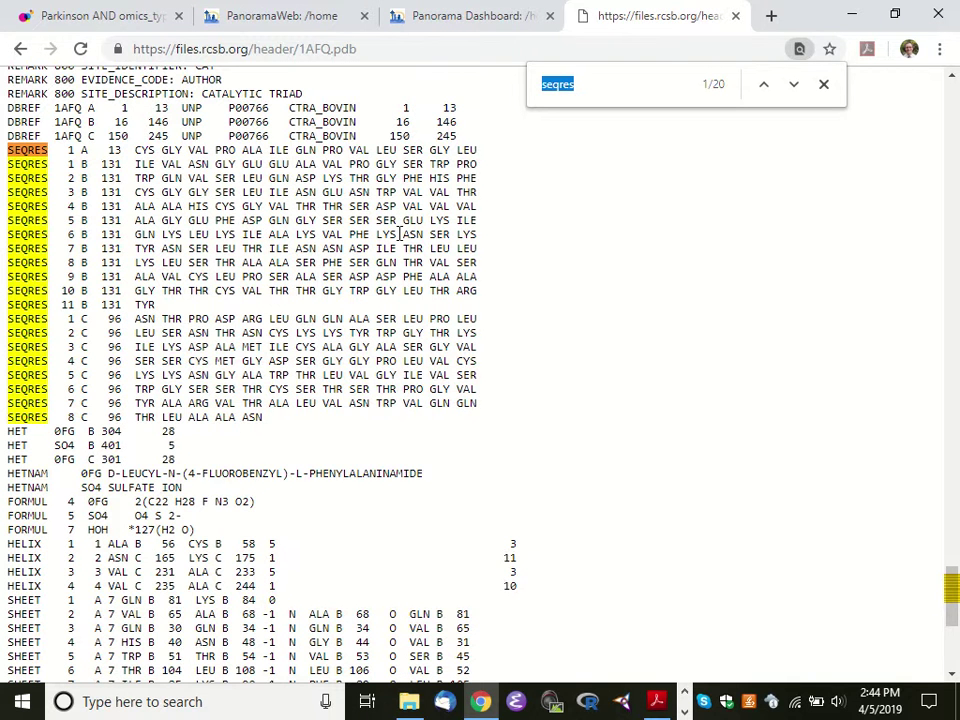
{"action": "type", "text": "SITE"}
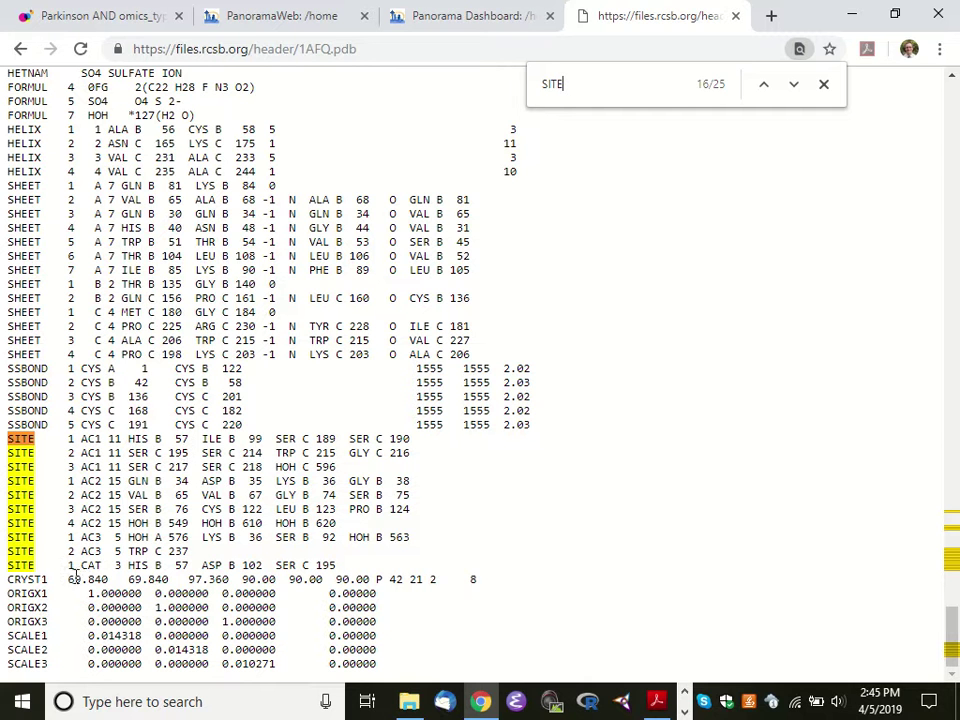
{"action": "left_click_drag", "start_coordinate": [82, 565], "coordinate": [352, 567]}
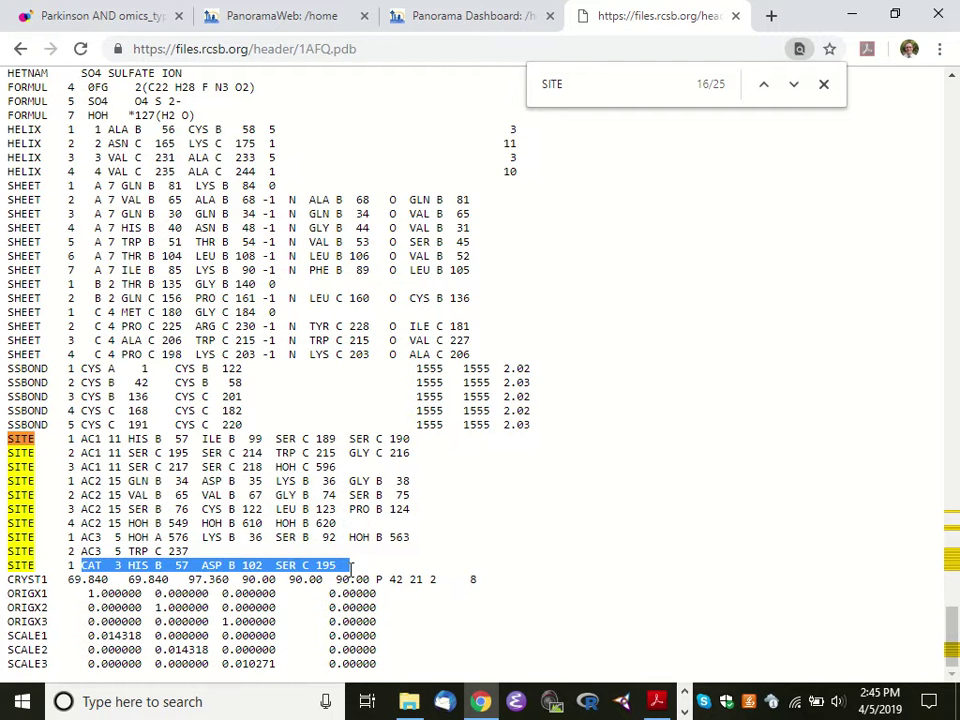
{"action": "key", "text": "alt+Tab"}
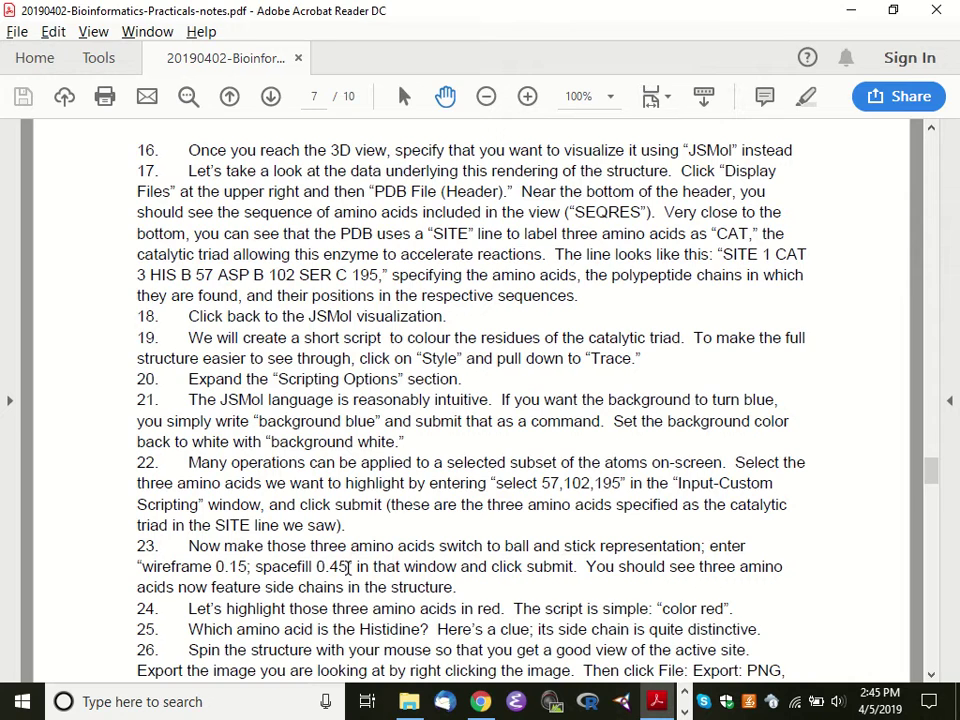
{"action": "key", "text": "alt+Tab"}
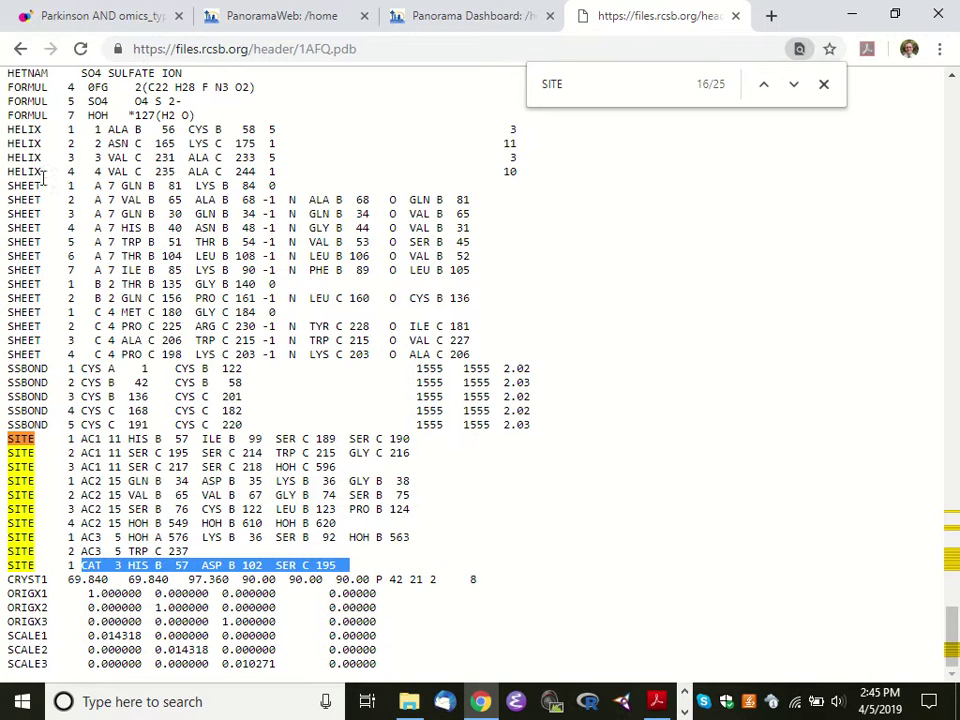
Step: Return to the JSmol 3D view of 1AFQ and, following the PDF's step 19, set the display style to Trace
{"action": "left_click", "coordinate": [20, 51]}
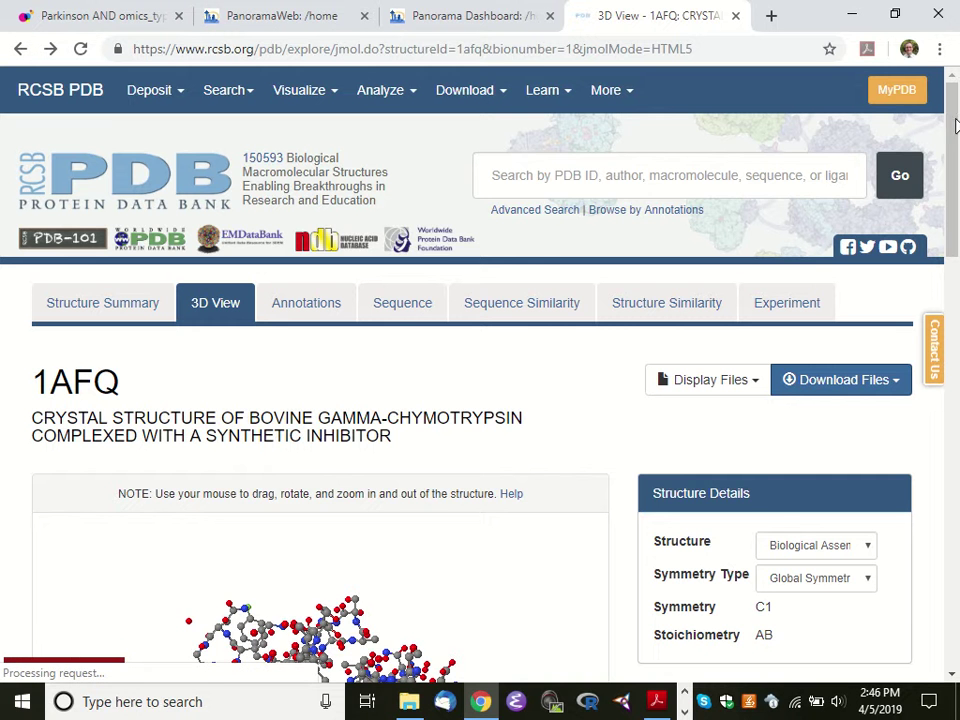
{"action": "left_click_drag", "start_coordinate": [956, 124], "coordinate": [957, 230]}
{"action": "key", "text": "alt+Tab"}
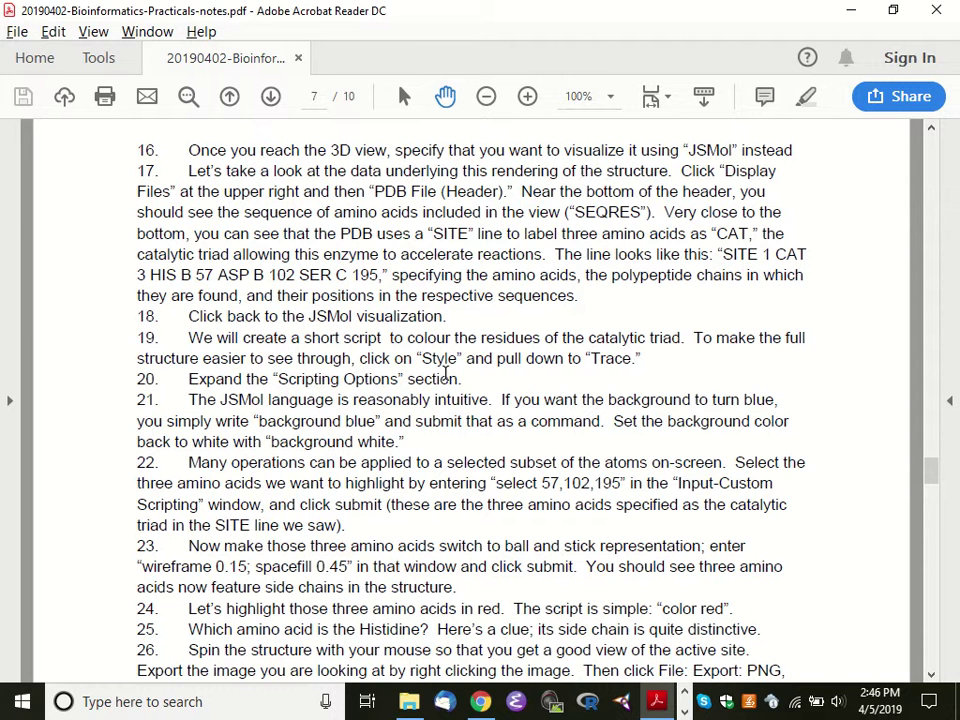
{"action": "key", "text": "alt+Tab"}
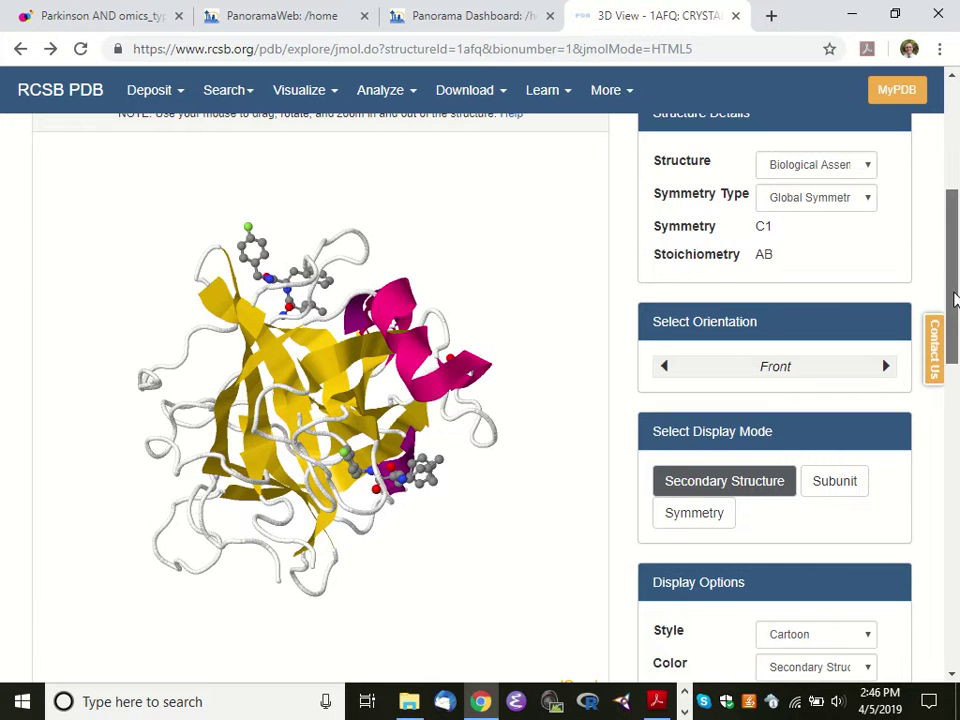
{"action": "left_click_drag", "start_coordinate": [955, 298], "coordinate": [958, 361]}
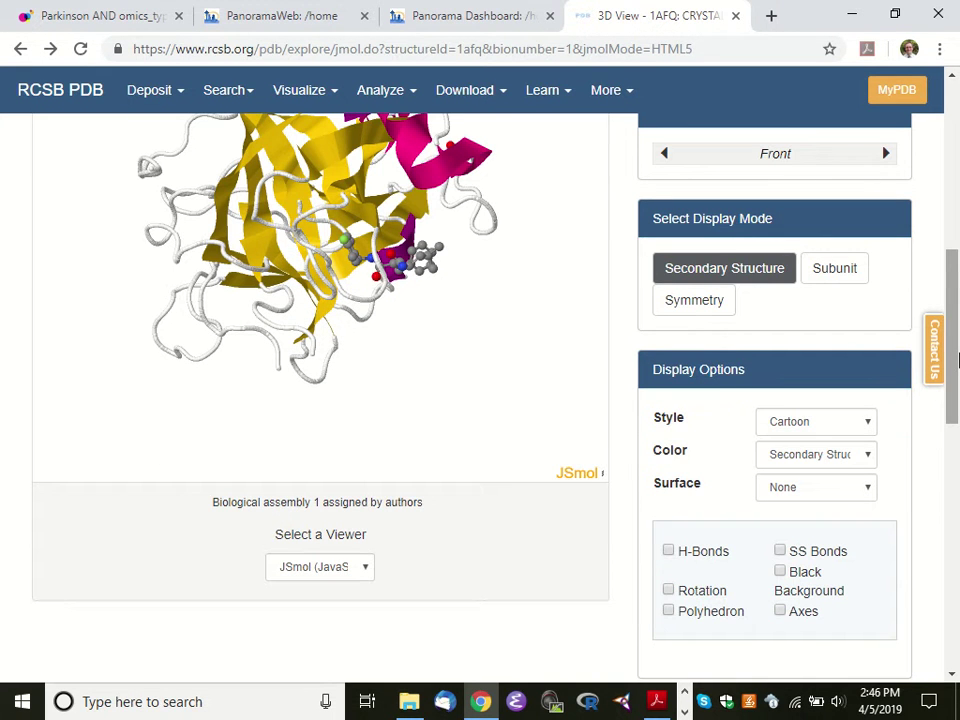
{"action": "left_click", "coordinate": [868, 427]}
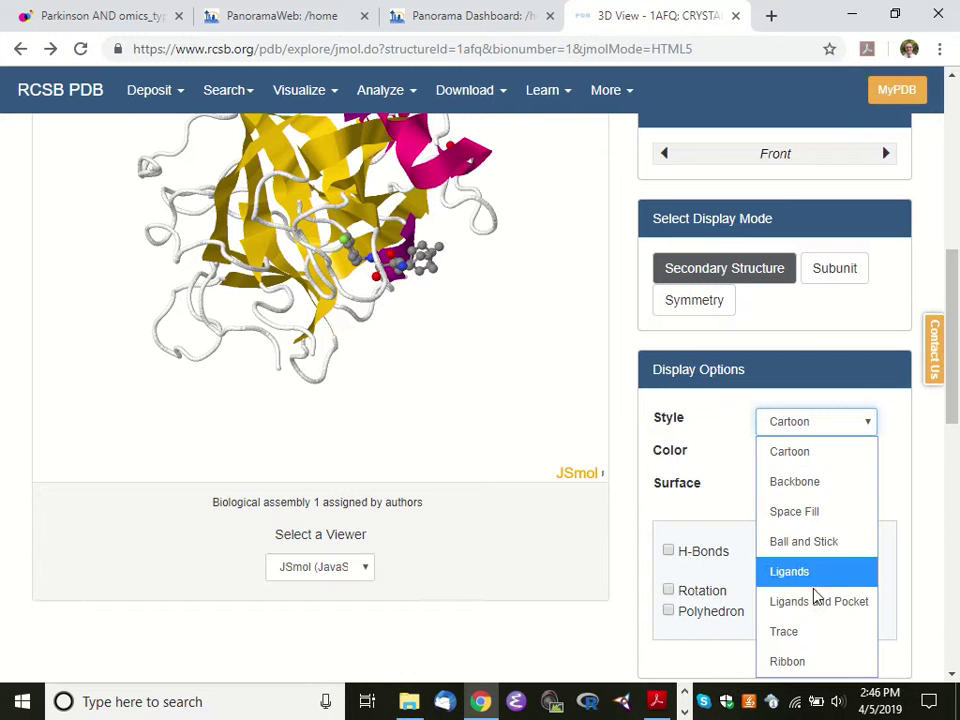
{"action": "left_click", "coordinate": [810, 634]}
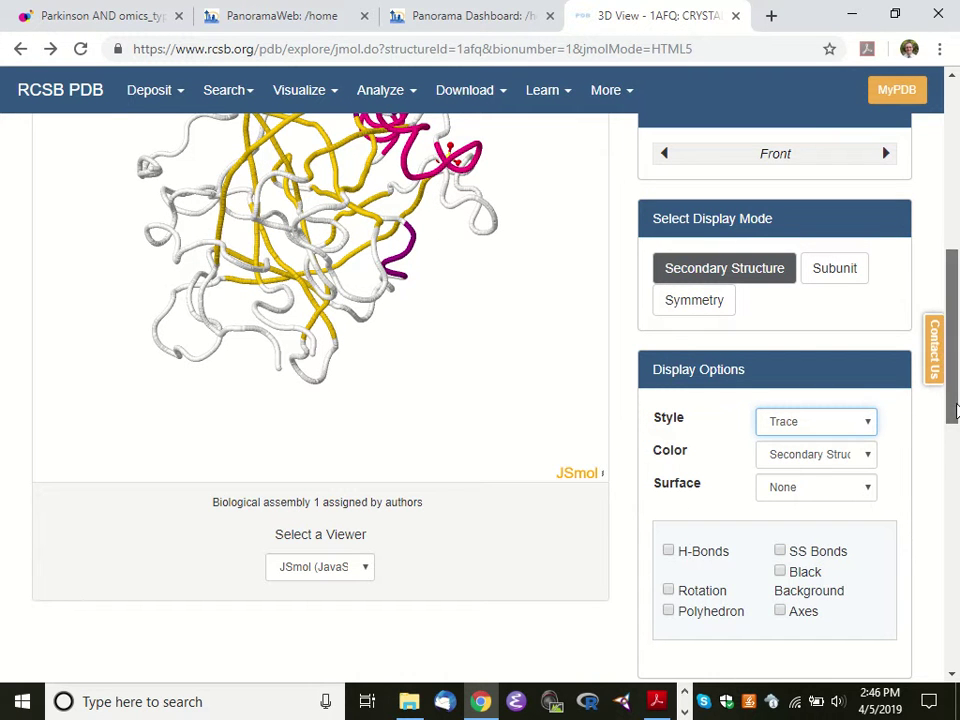
{"action": "left_click_drag", "start_coordinate": [954, 410], "coordinate": [953, 373]}
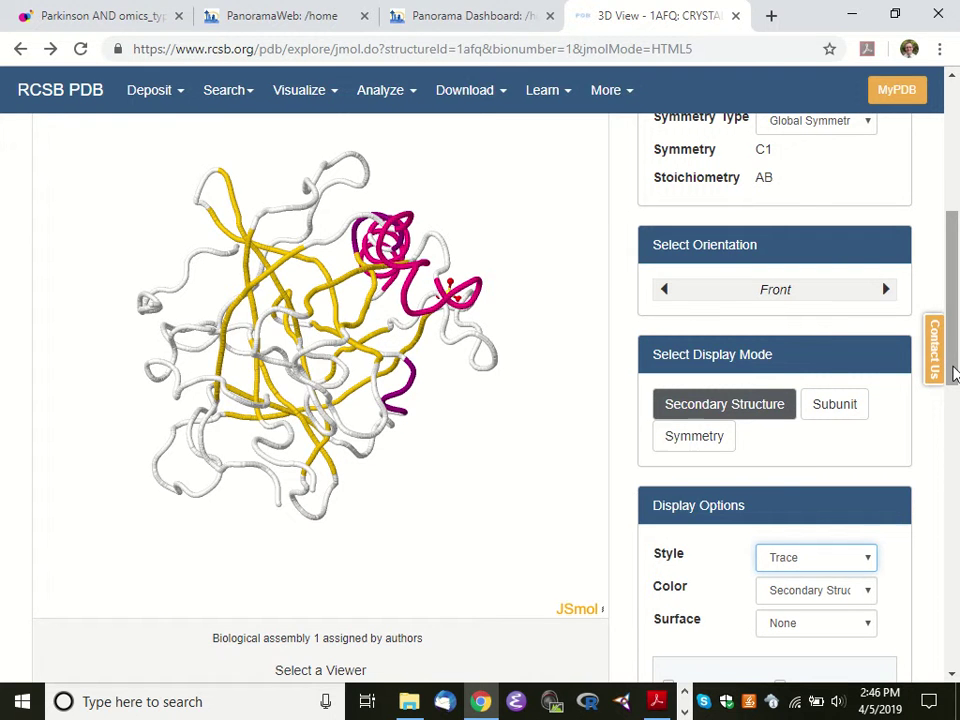
{"action": "key", "text": "alt+Tab"}
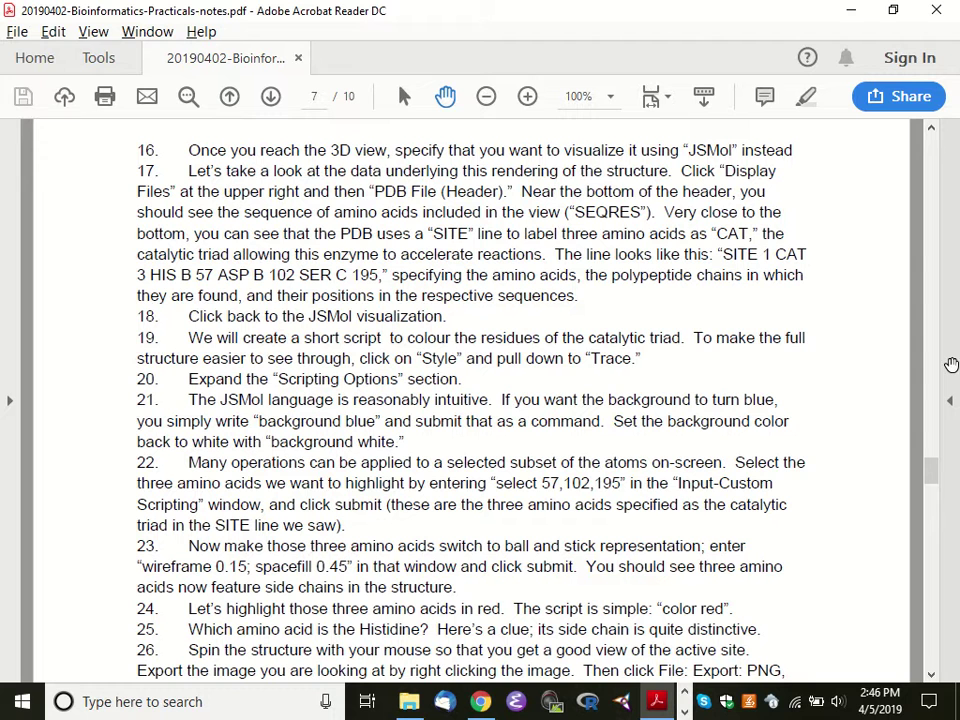
{"action": "key", "text": "alt+Tab"}
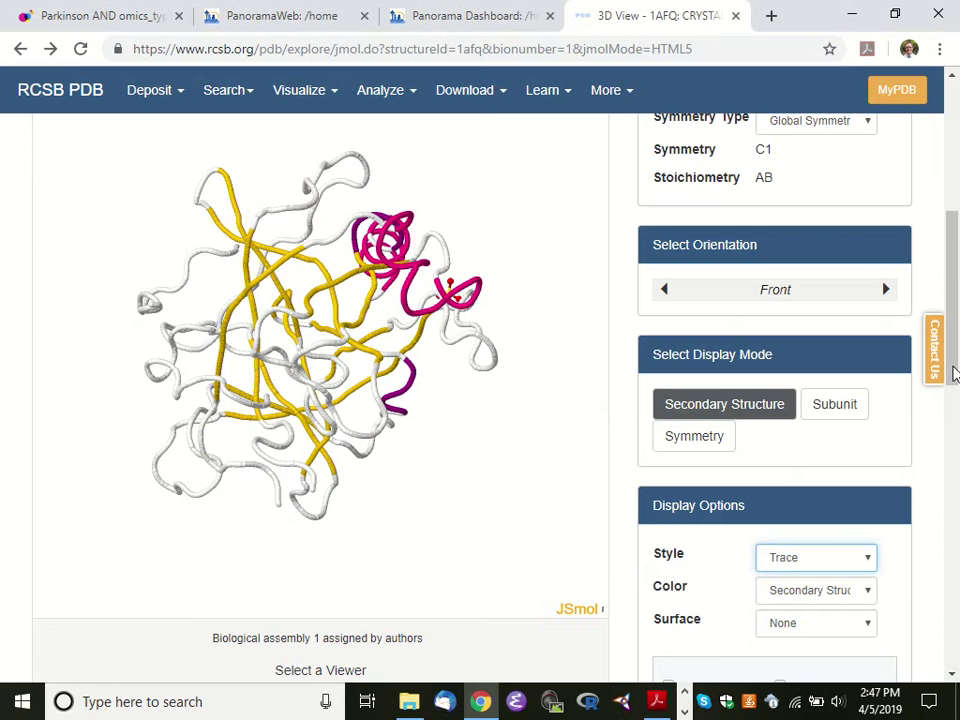
{"action": "key", "text": "Down"}
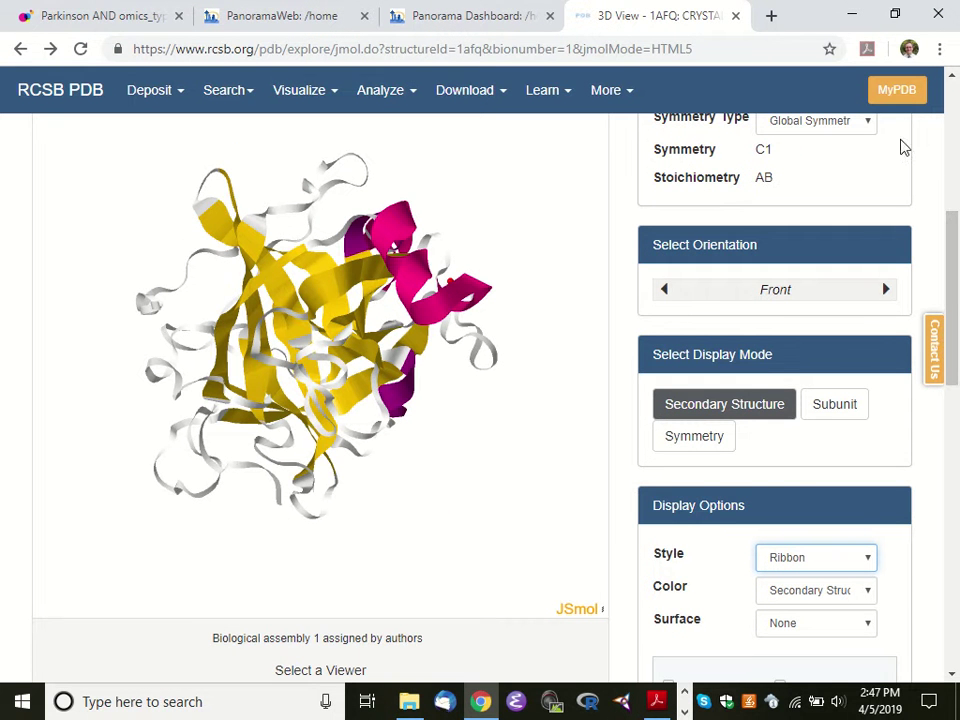
{"action": "scroll", "coordinate": [955, 258], "scroll_direction": "down", "scroll_amount": 2}
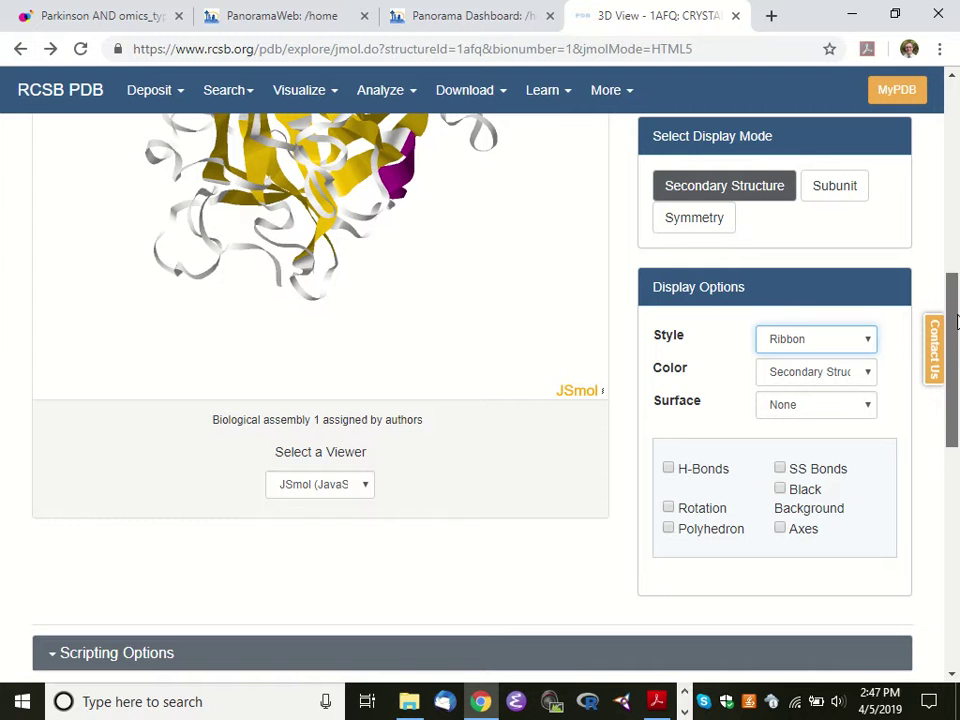
{"action": "left_click", "coordinate": [868, 341]}
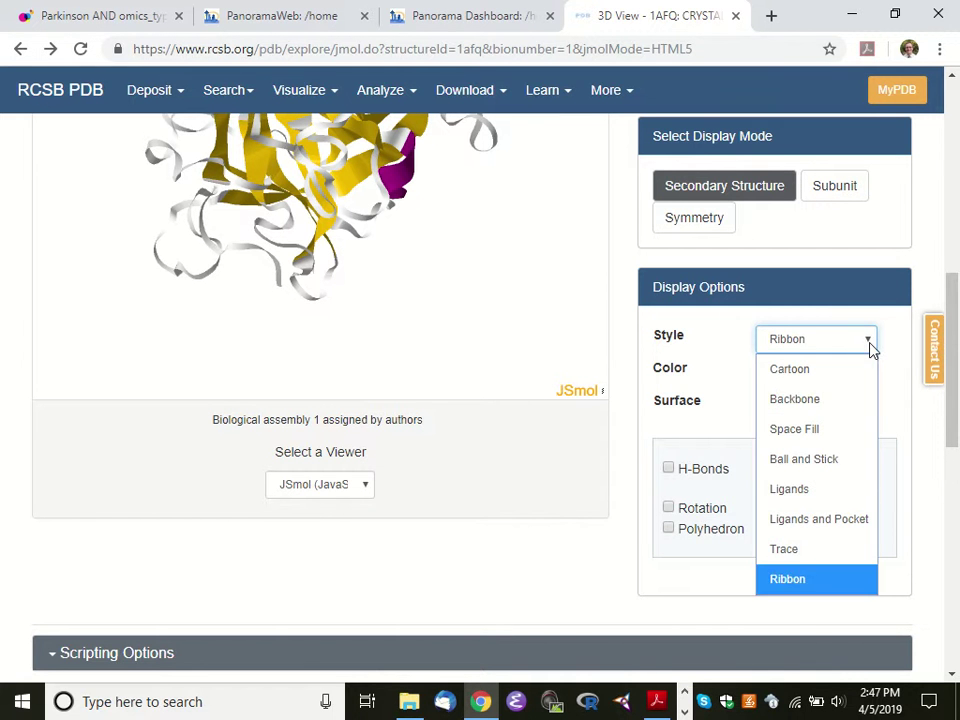
{"action": "left_click", "coordinate": [803, 551]}
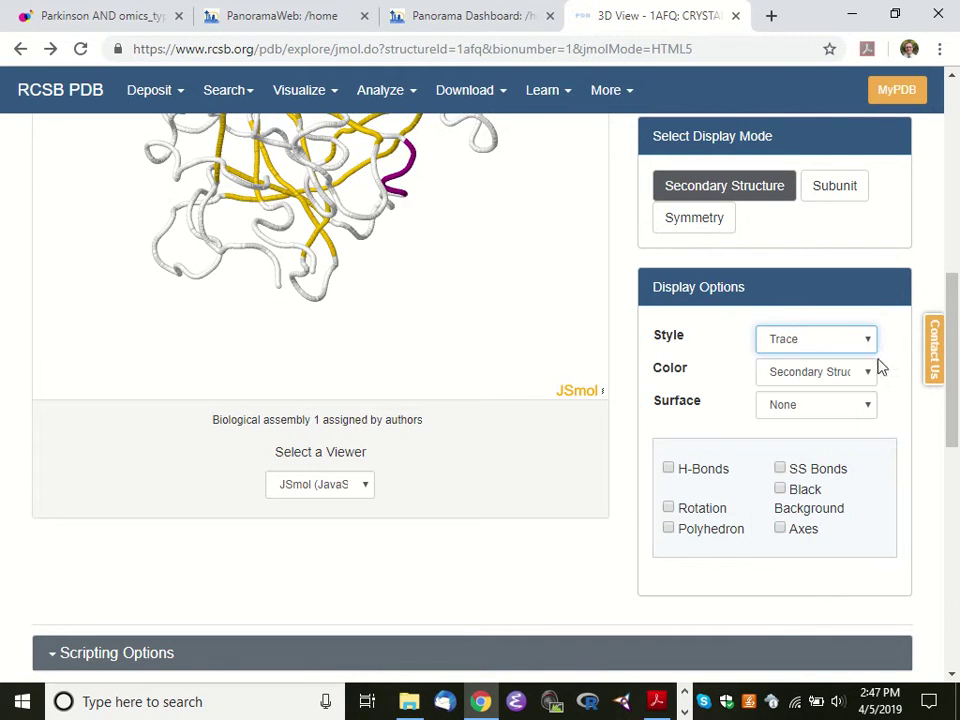
Step: Expand the Scripting Options section, ready its custom scripting input, and read the PDF's steps 21 to 26 on JSmol commands
{"action": "scroll", "coordinate": [953, 368], "scroll_direction": "down", "scroll_amount": 3}
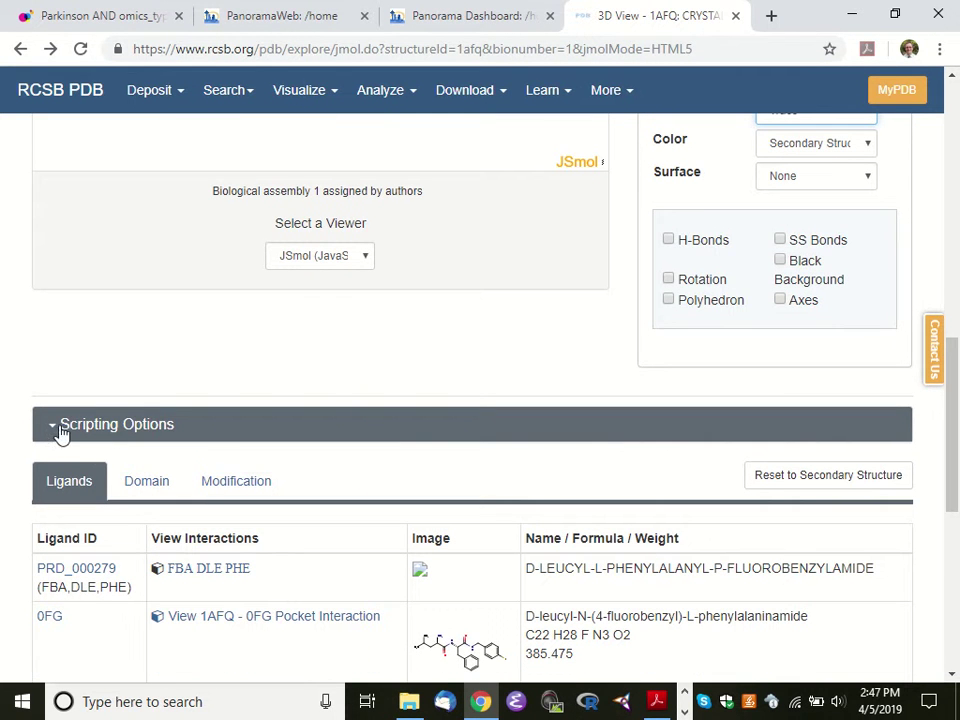
{"action": "left_click", "coordinate": [55, 437]}
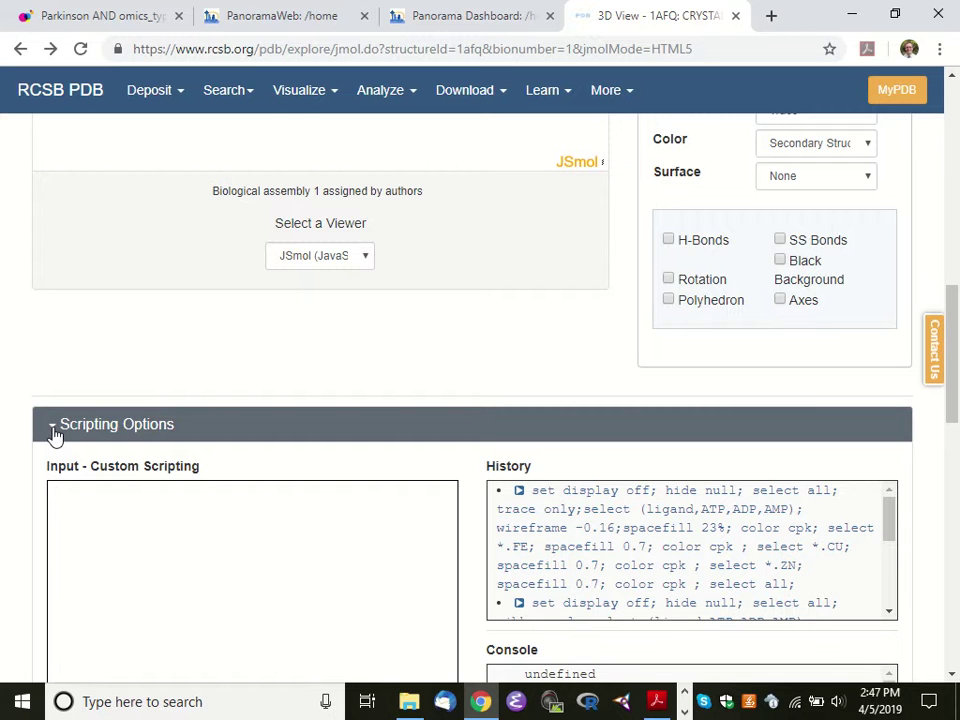
{"action": "left_click", "coordinate": [156, 529]}
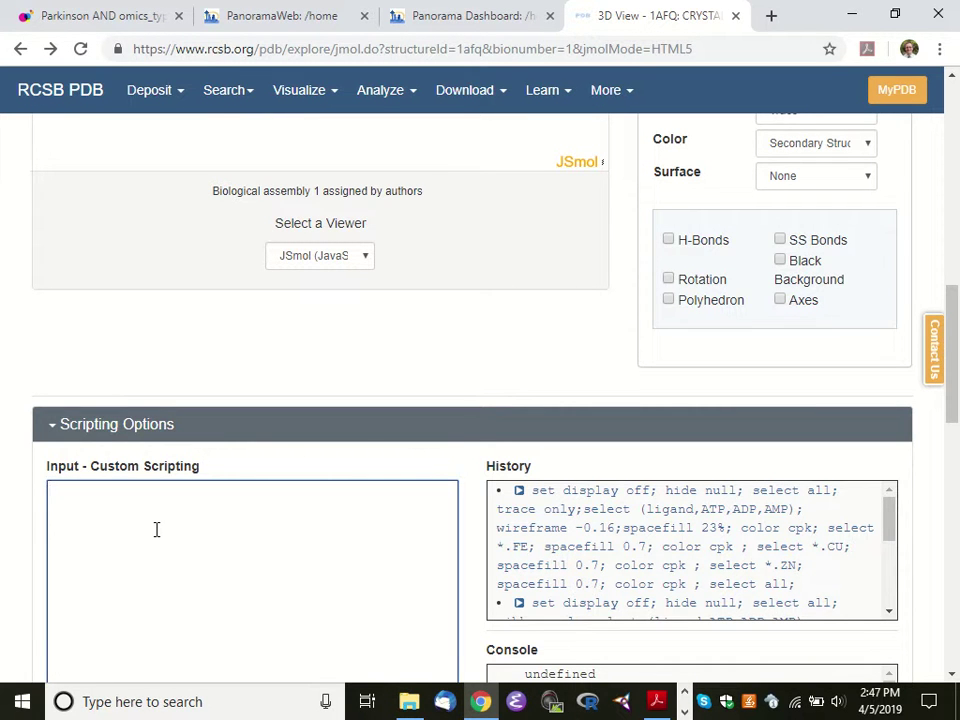
{"action": "key", "text": "alt+Tab"}
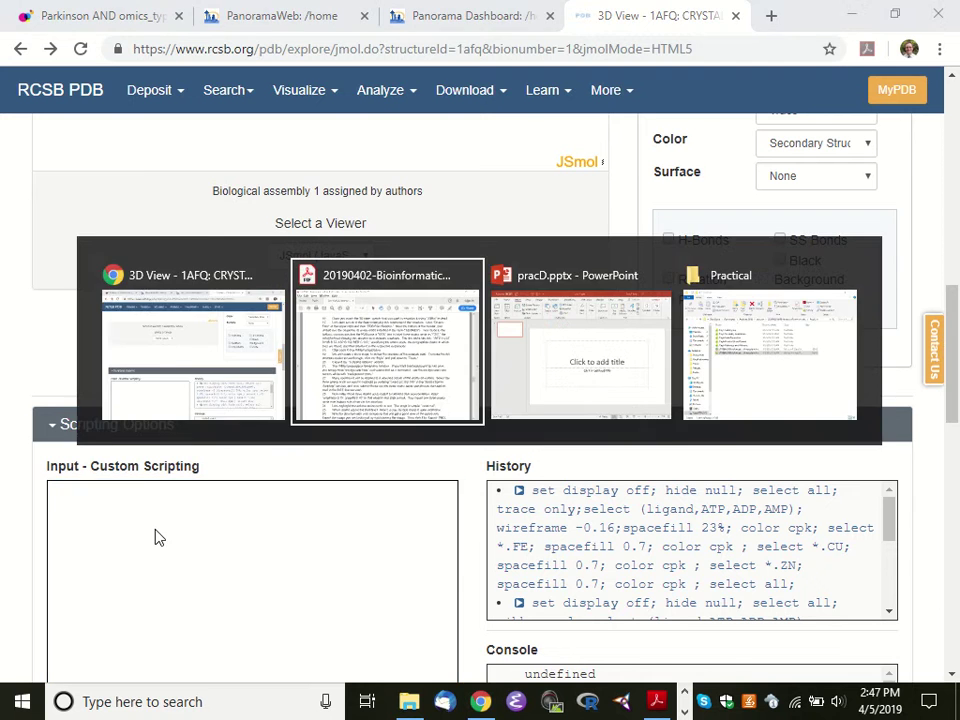
{"action": "scroll", "coordinate": [155, 527], "scroll_direction": "down", "scroll_amount": 3}
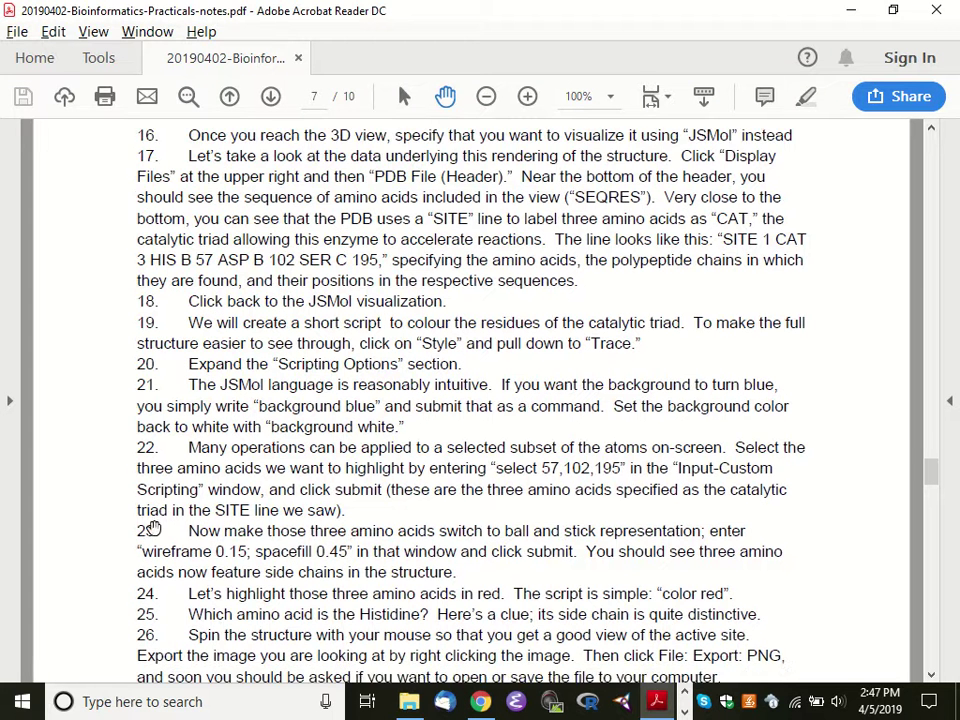
{"action": "scroll", "coordinate": [153, 527], "scroll_direction": "down", "scroll_amount": 3}
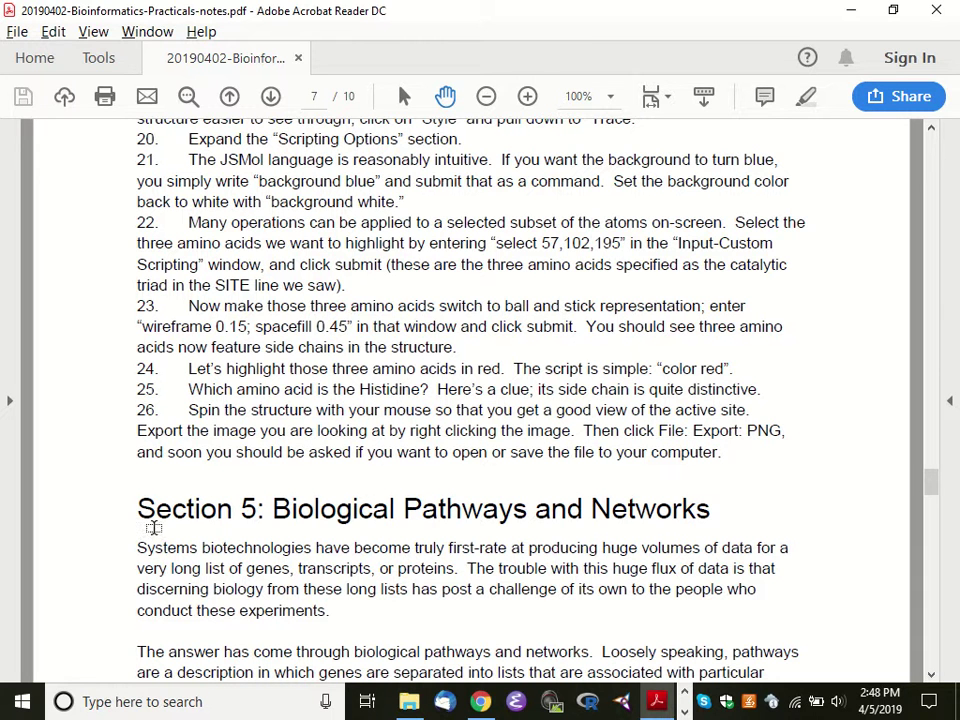
Step: Run the JSmol script "background blue" on the 1AFQ view and look at the recoloured model
{"action": "key", "text": "alt+Tab"}
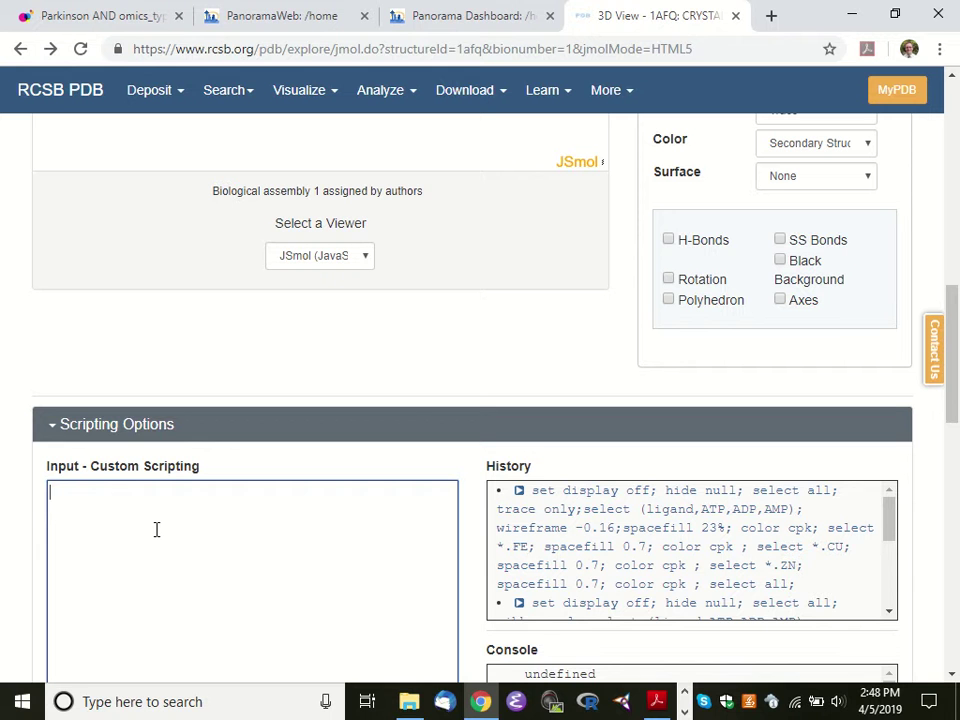
{"action": "type", "text": "background blue"}
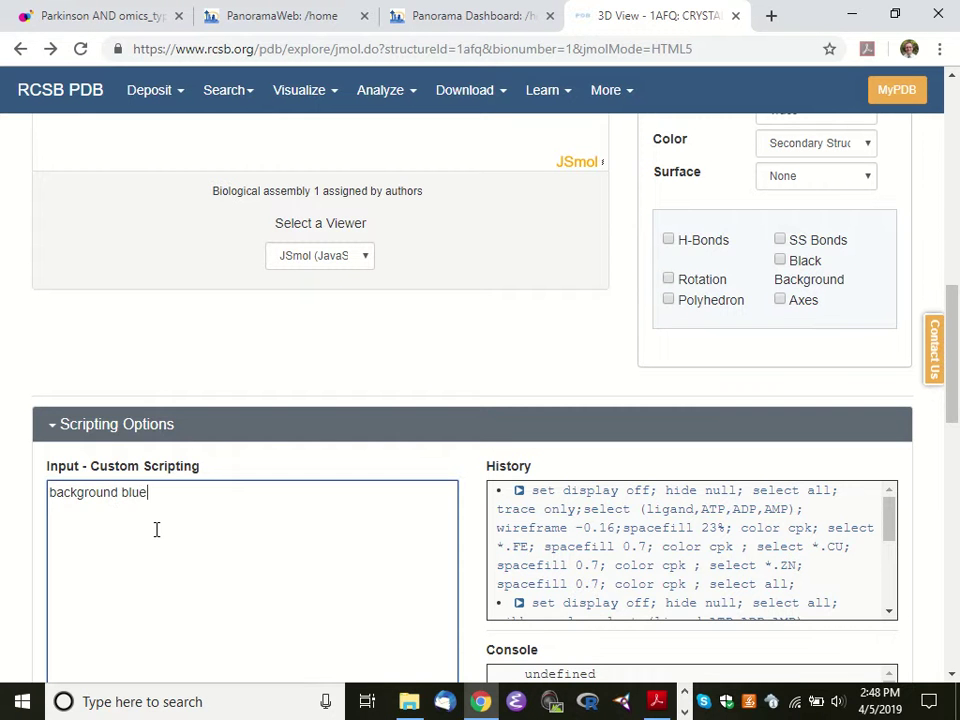
{"action": "key", "text": "Return"}
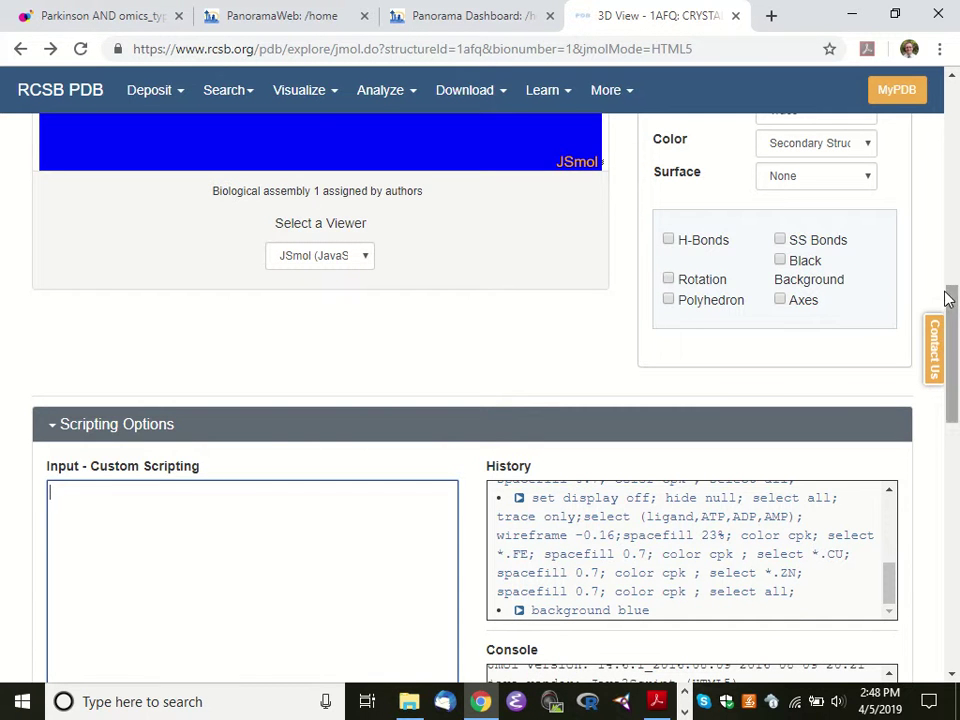
{"action": "left_click_drag", "start_coordinate": [953, 313], "coordinate": [947, 208]}
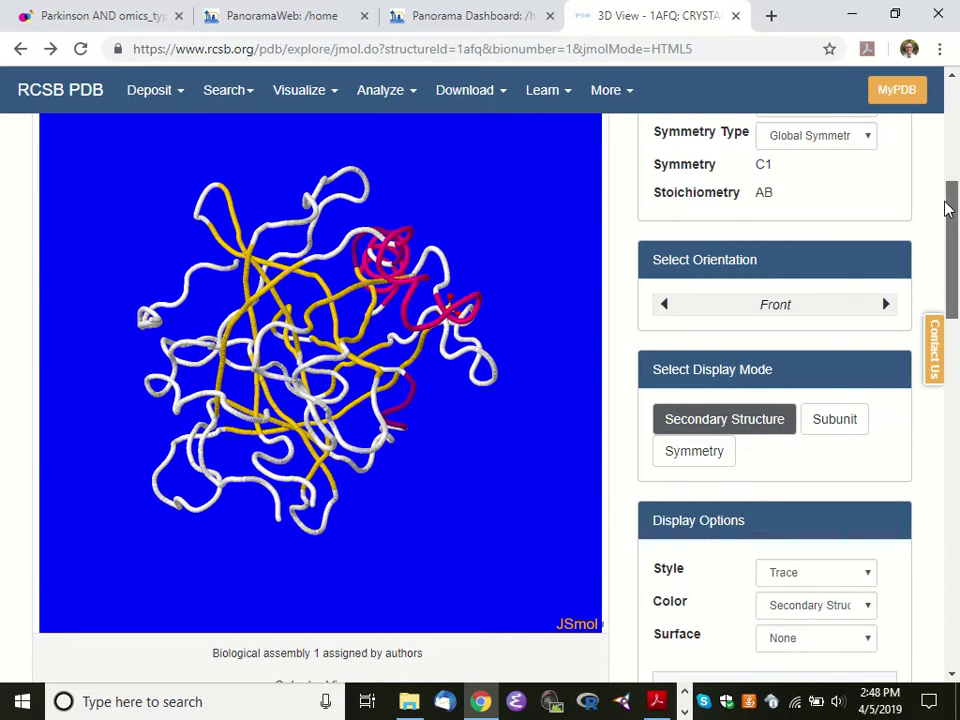
Step: Set the JSmol background back to white with the script "background white"
{"action": "left_click_drag", "start_coordinate": [947, 208], "coordinate": [948, 368]}
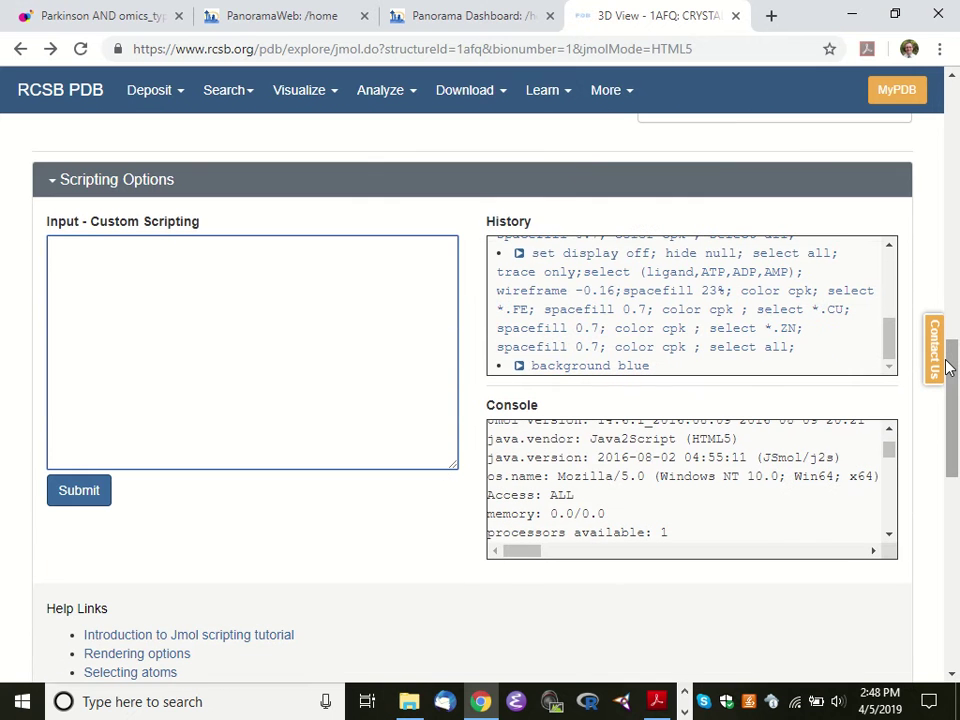
{"action": "type", "text": "background white"}
{"action": "key", "text": "Return"}
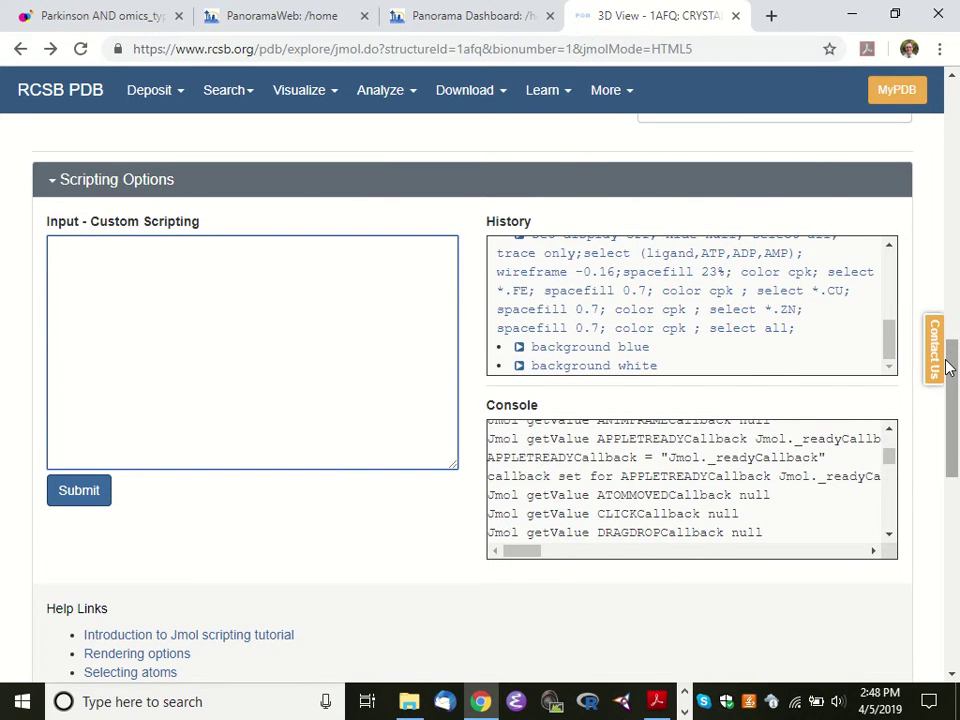
Step: Copy "select 57,102,195" from the PDF's step 22 and submit it as a JSmol script to select the catalytic triad
{"action": "key", "text": "alt+Tab"}
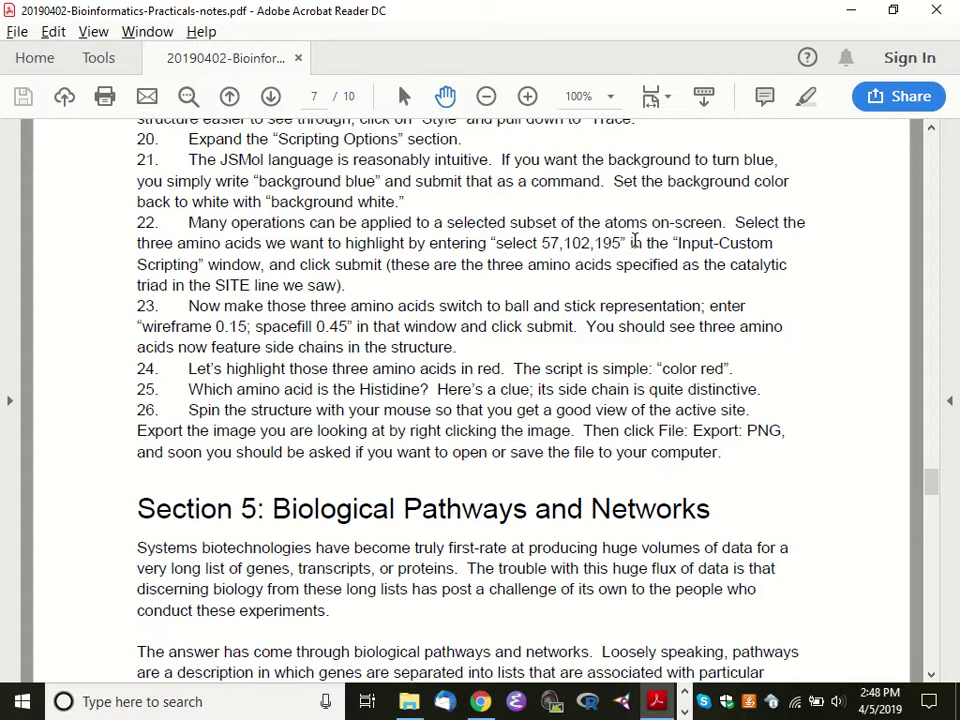
{"action": "left_click_drag", "start_coordinate": [499, 245], "coordinate": [621, 243]}
{"action": "key", "text": "ctrl+c"}
{"action": "left_click", "coordinate": [499, 243]}
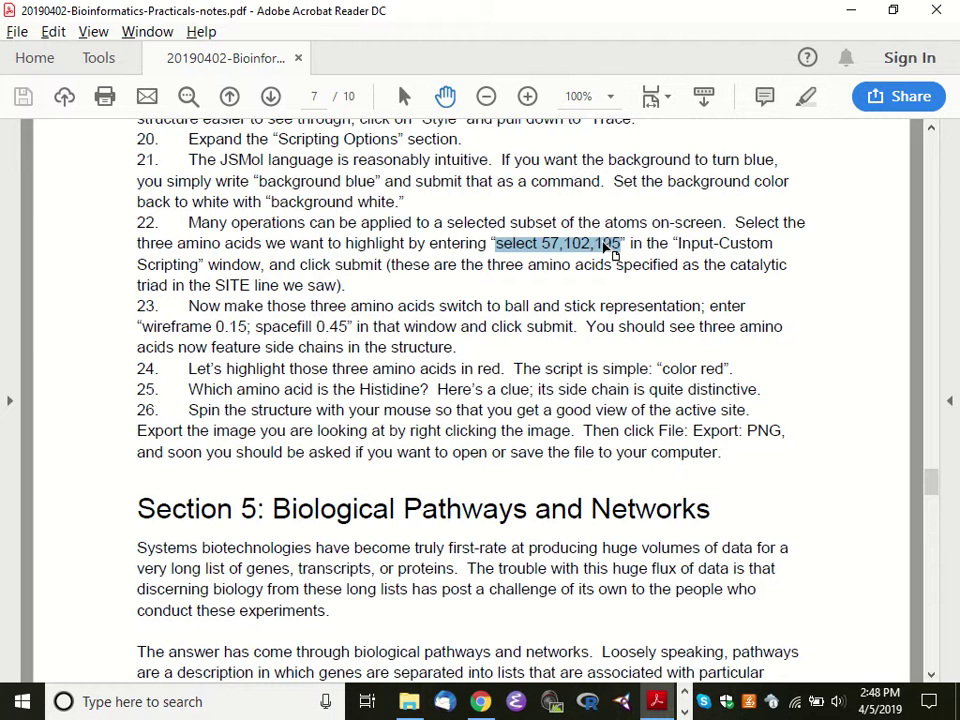
{"action": "key", "text": "alt+Tab"}
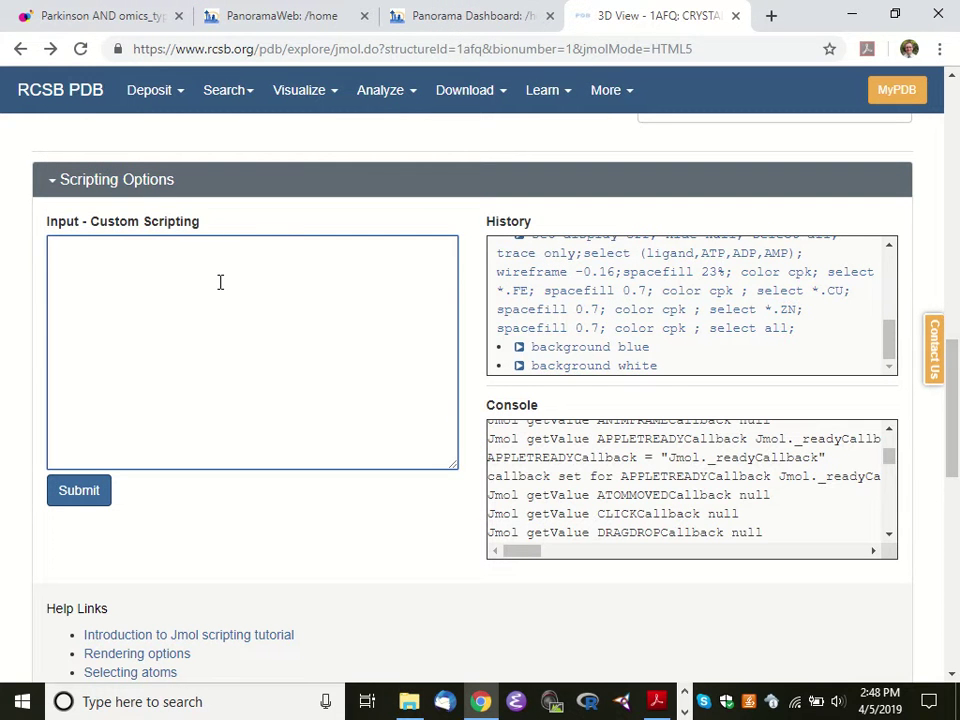
{"action": "key", "text": "ctrl+v"}
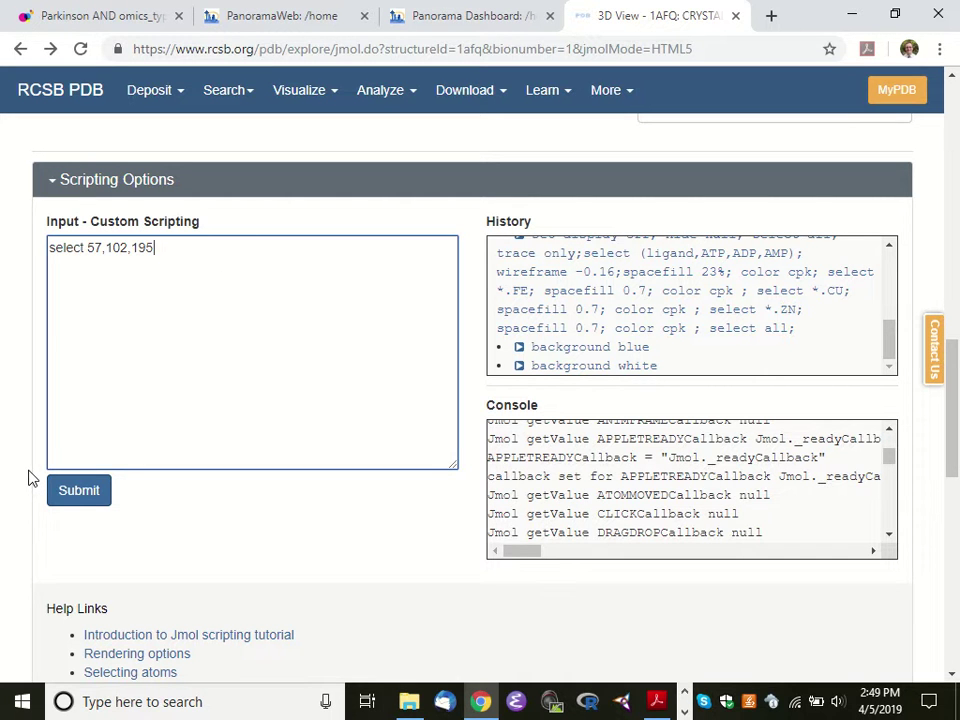
{"action": "left_click", "coordinate": [79, 493]}
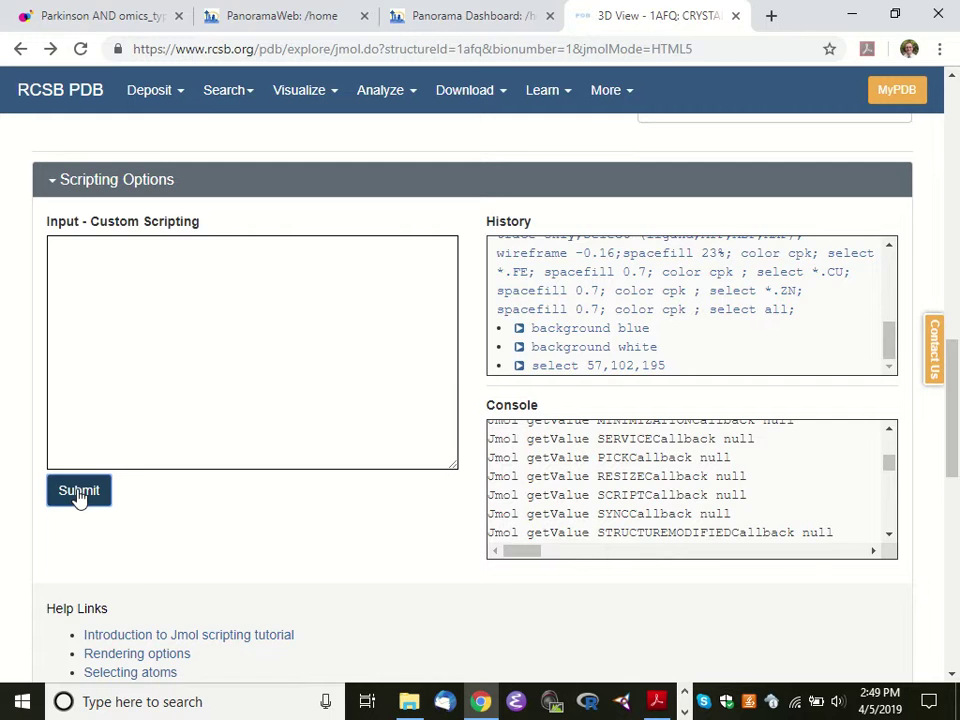
Step: Copy "wireframe 0.15; spacefill 0.45" from the PDF's step 23, run it as a JSmol script and rotate the model to inspect the triad
{"action": "key", "text": "alt+Tab"}
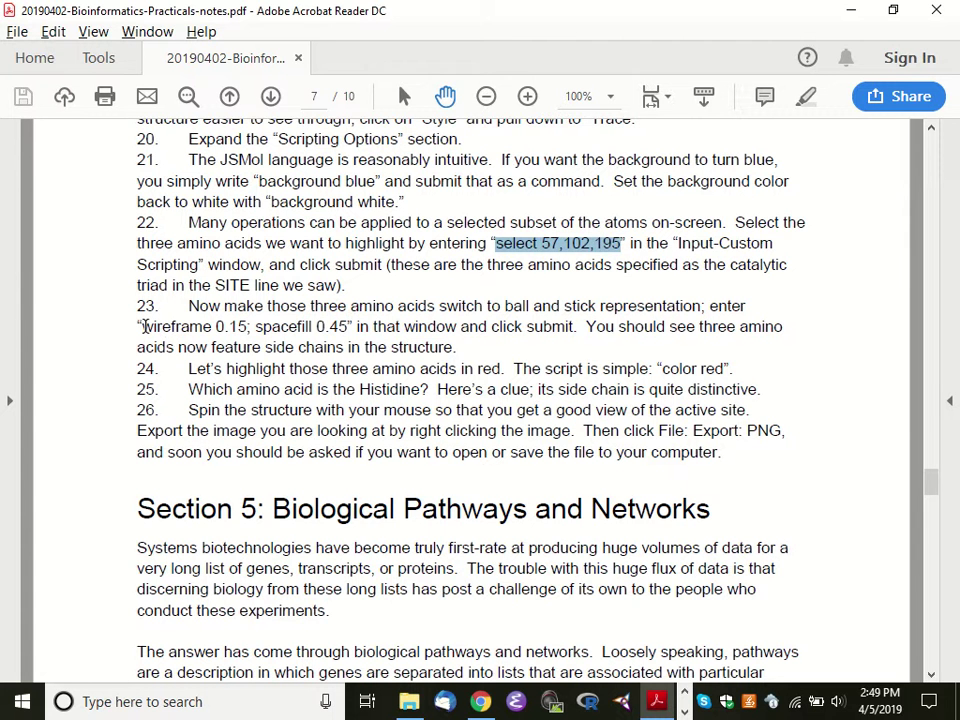
{"action": "left_click_drag", "start_coordinate": [145, 326], "coordinate": [347, 327]}
{"action": "key", "text": "ctrl+c"}
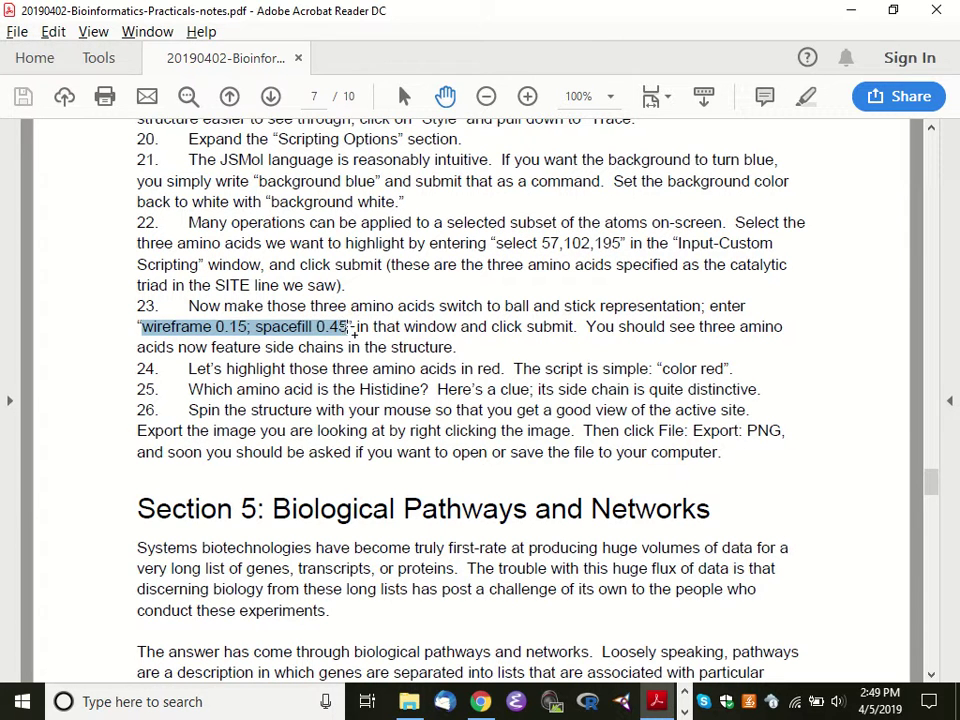
{"action": "key", "text": "alt+Tab"}
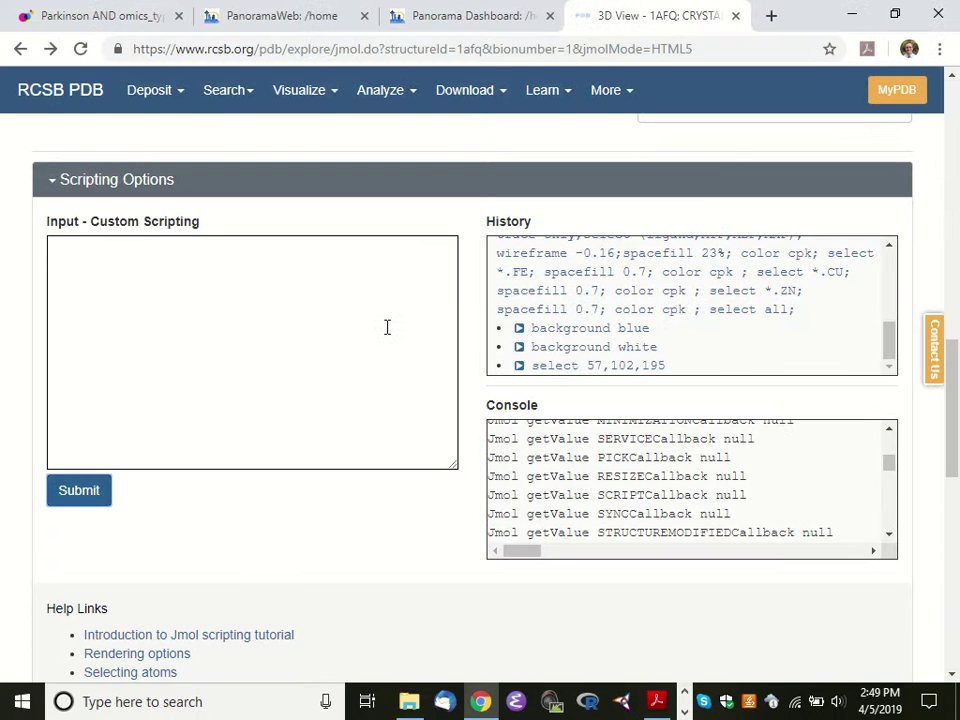
{"action": "left_click", "coordinate": [279, 313]}
{"action": "key", "text": "ctrl+v"}
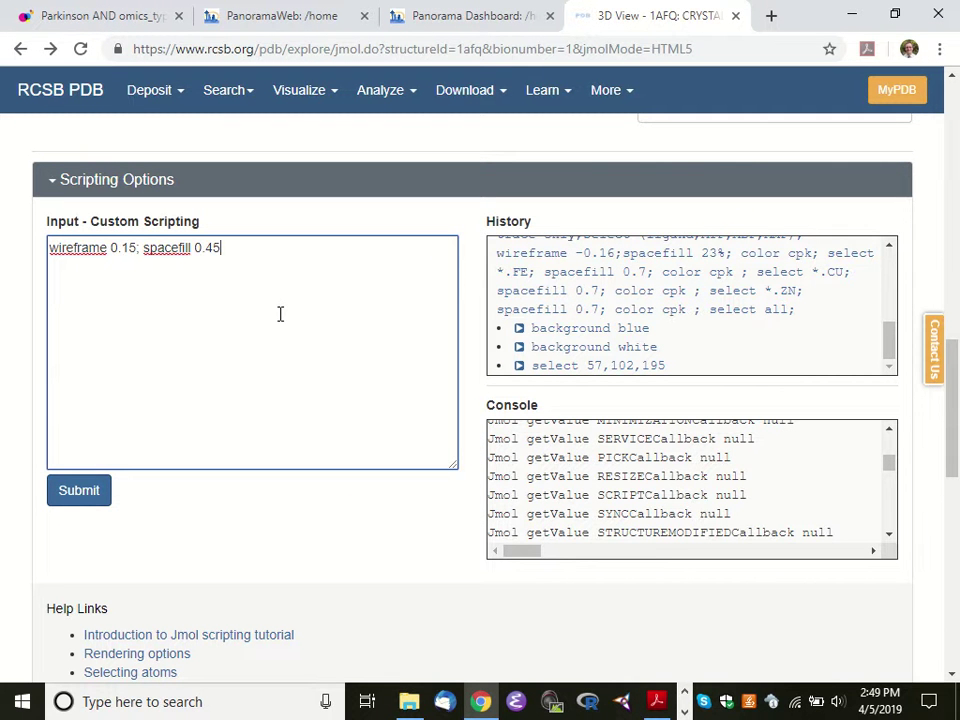
{"action": "left_click", "coordinate": [77, 499]}
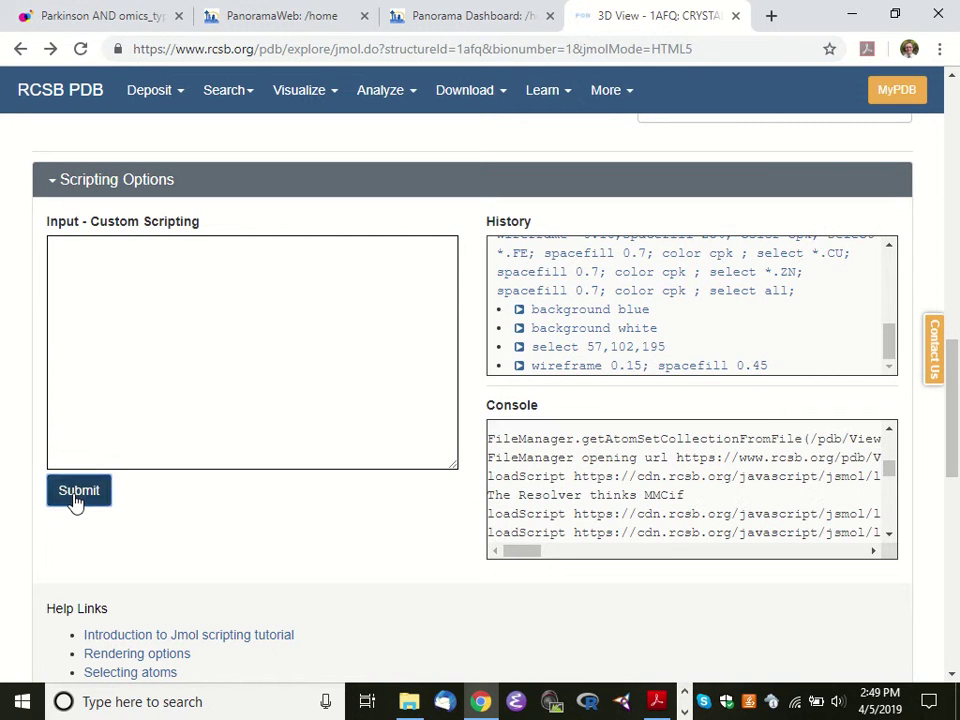
{"action": "left_click_drag", "start_coordinate": [955, 377], "coordinate": [955, 231]}
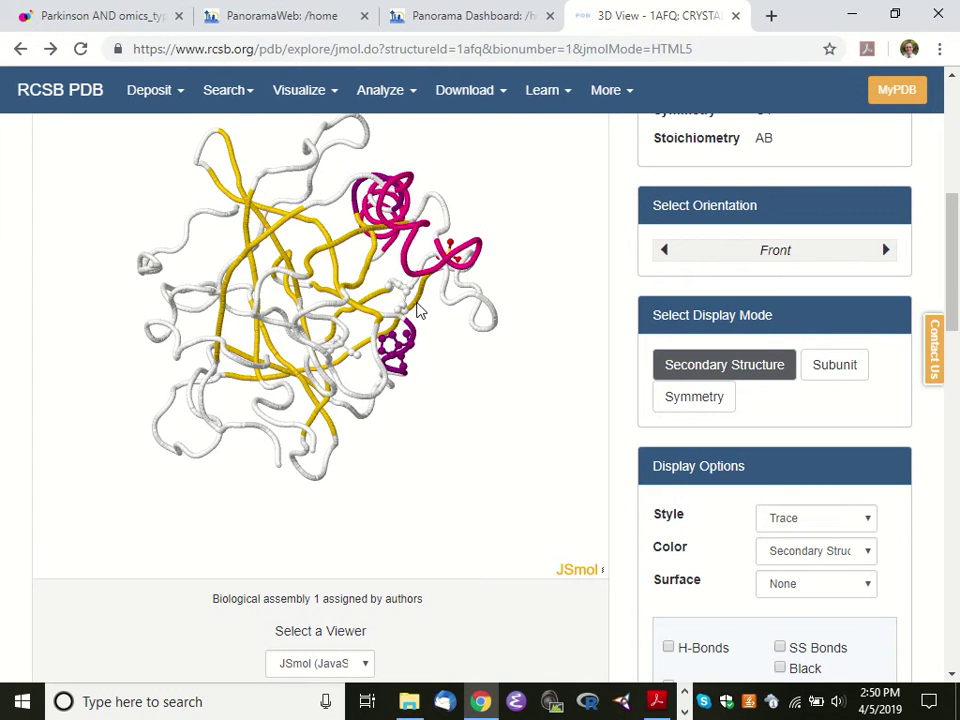
{"action": "left_click_drag", "start_coordinate": [420, 311], "coordinate": [253, 257]}
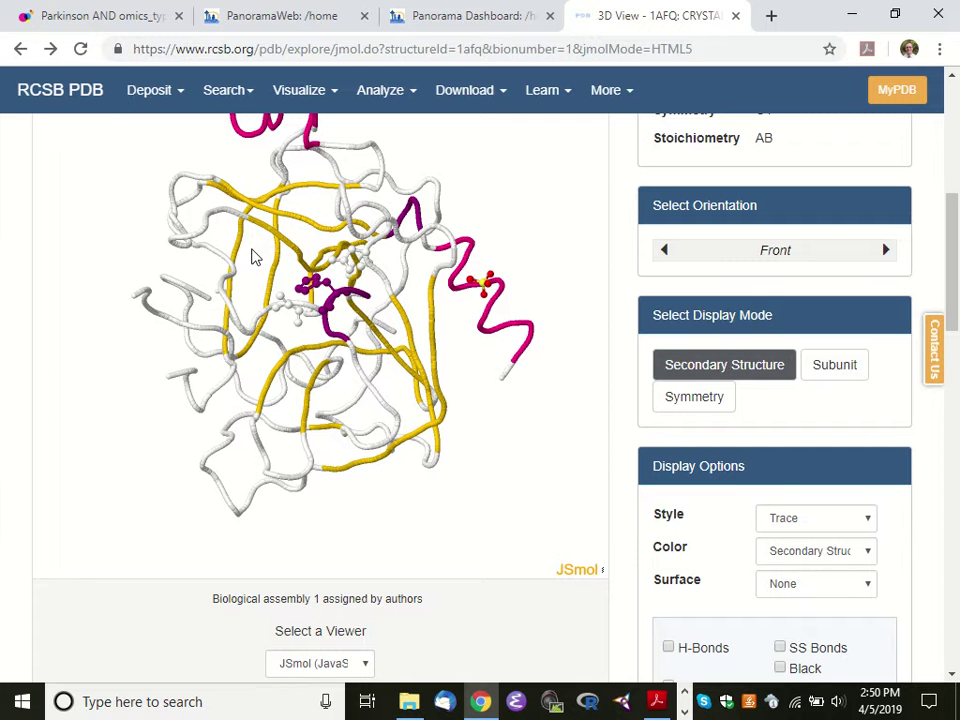
Step: Check the PDF's step 24, run the JSmol script "color red" on the selected amino acids and look at the recoloured triad
{"action": "key", "text": "alt+Tab"}
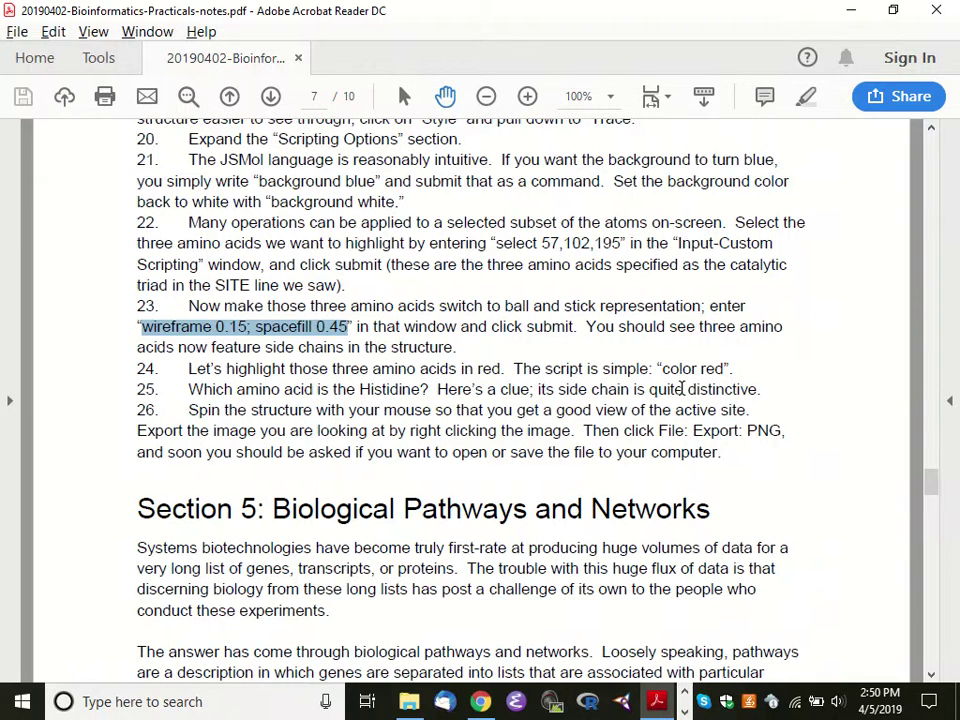
{"action": "key", "text": "alt+Tab"}
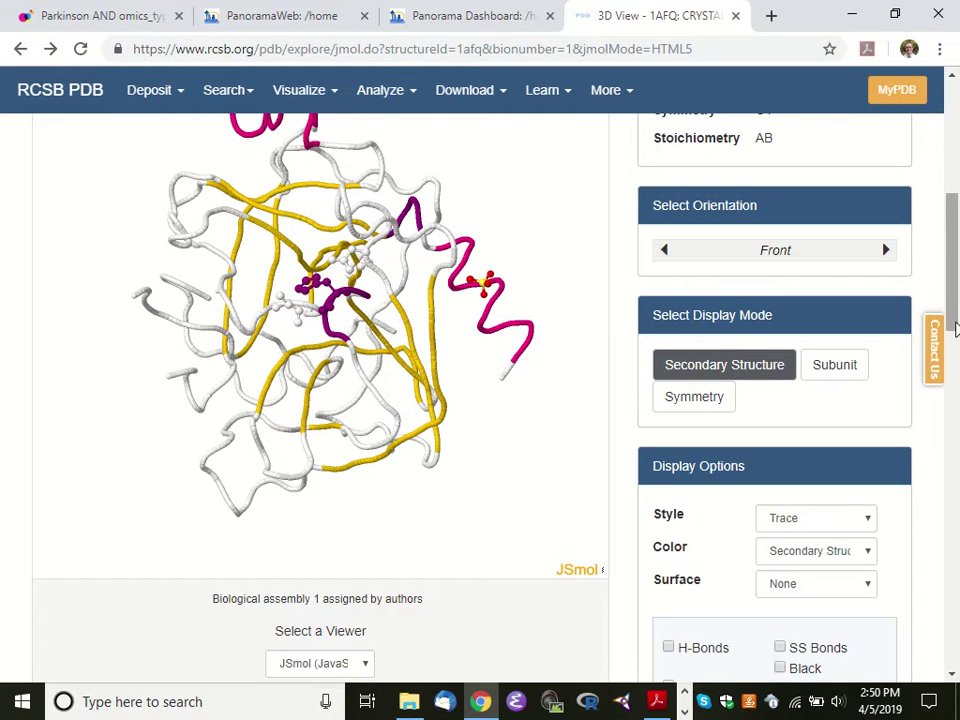
{"action": "scroll", "coordinate": [954, 348], "scroll_direction": "down", "scroll_amount": 1}
{"action": "left_click_drag", "start_coordinate": [954, 348], "coordinate": [836, 443]}
{"action": "left_click", "coordinate": [209, 597]}
{"action": "type", "text": "color red"}
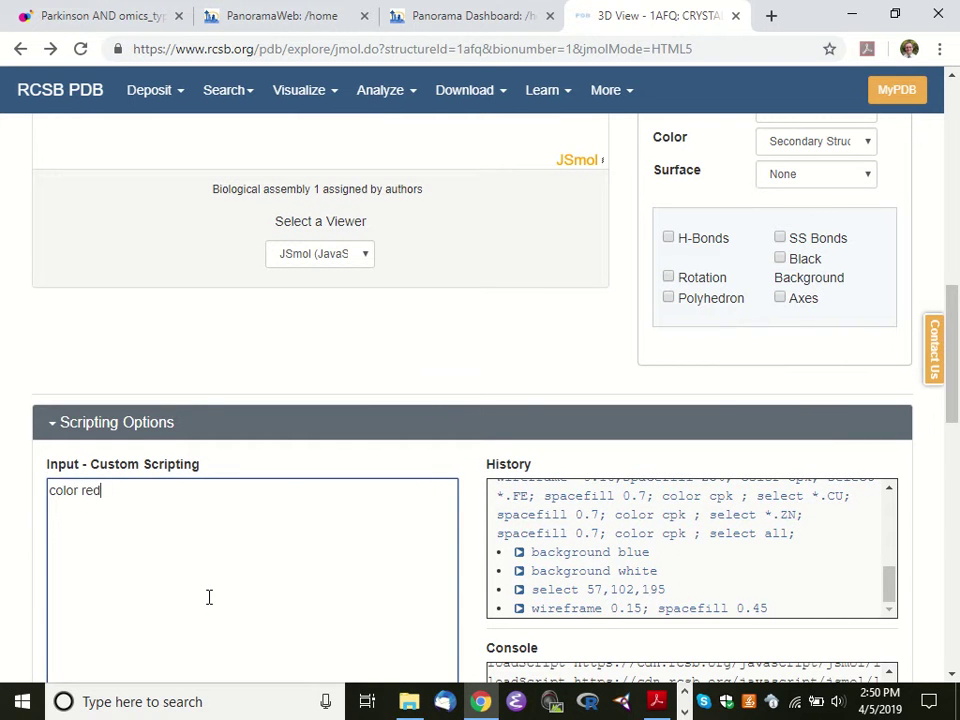
{"action": "key", "text": "Return"}
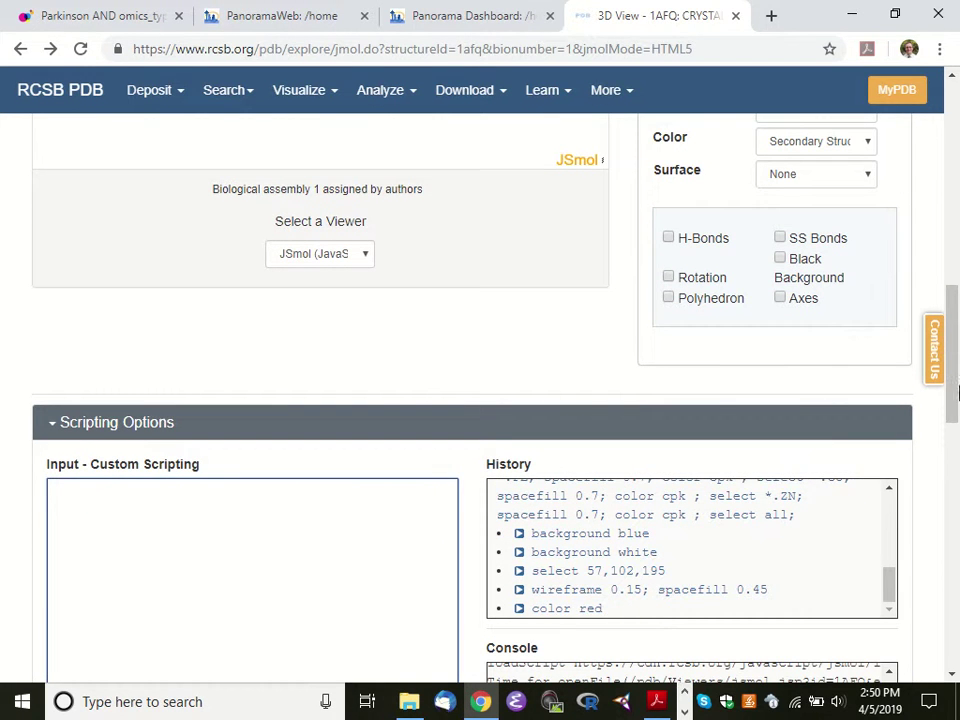
{"action": "left_click_drag", "start_coordinate": [952, 378], "coordinate": [956, 272]}
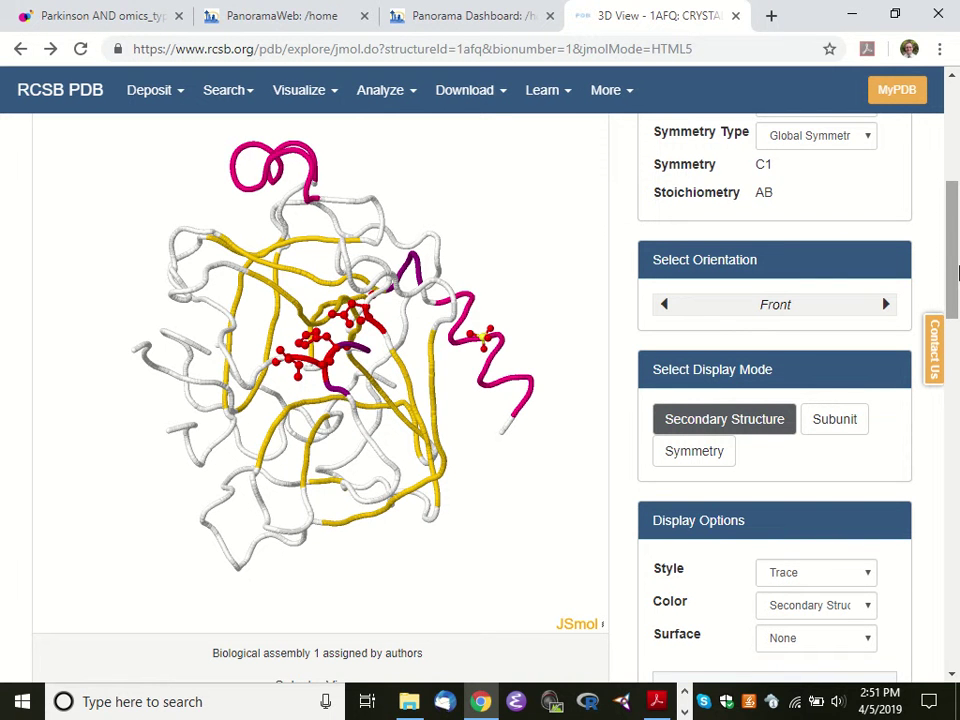
Step: Read the PDF's steps 25 and 26, and rotate the 1AFQ model to examine which red side chain is the histidine
{"action": "key", "text": "alt+Tab"}
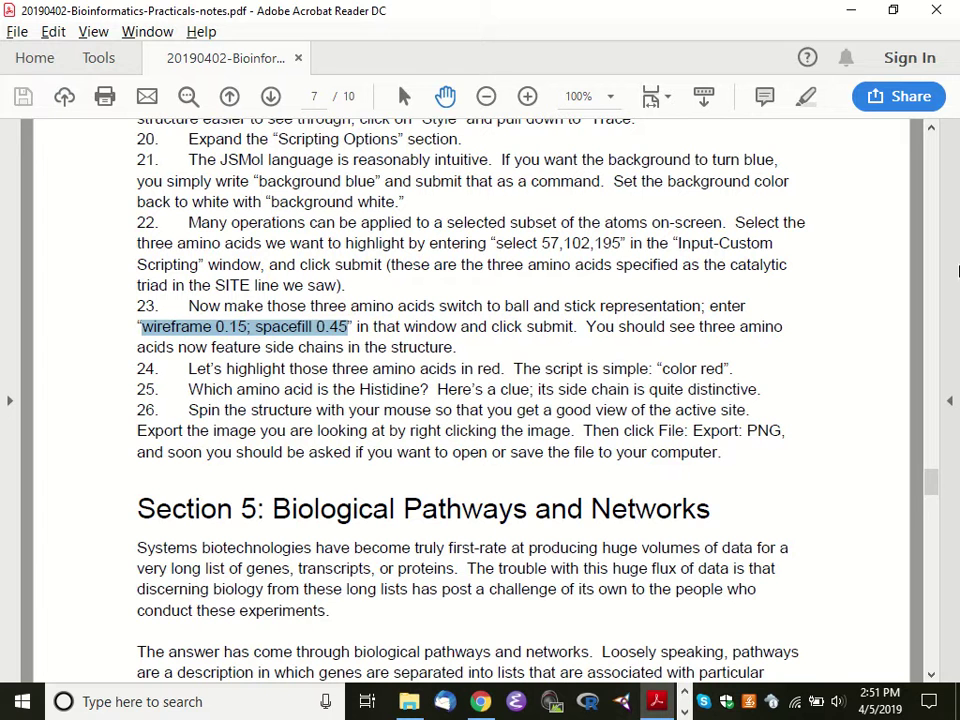
{"action": "key", "text": "Down"}
{"action": "key", "text": "Down"}
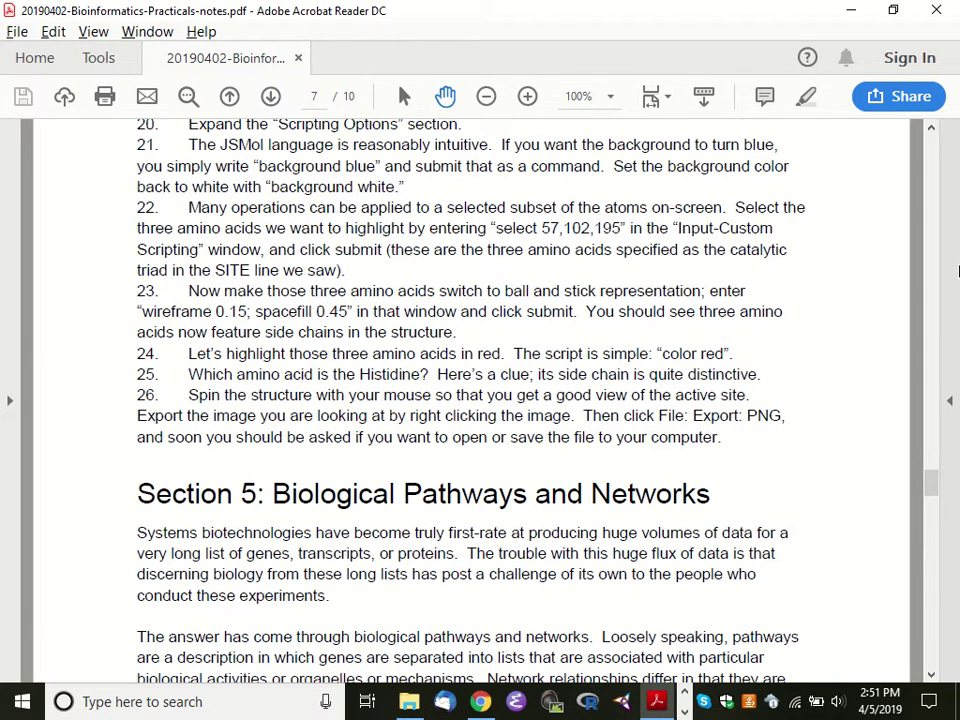
{"action": "key", "text": "alt+Tab"}
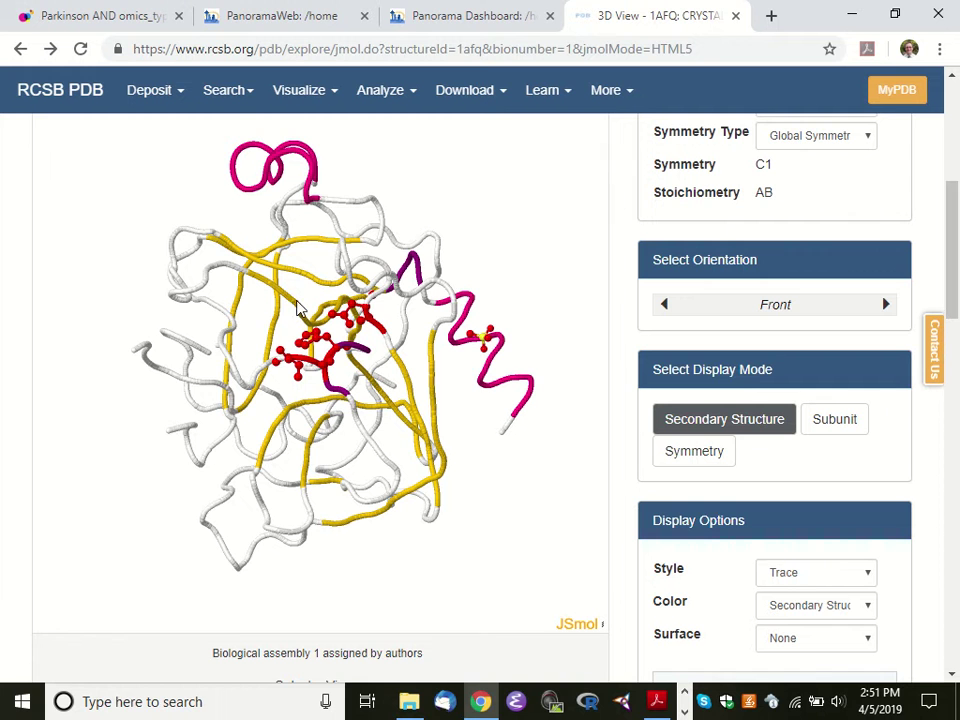
{"action": "mouse_move", "coordinate": [296, 300]}
{"action": "left_mouse_down"}
{"action": "mouse_move", "coordinate": [320, 340]}
{"action": "mouse_move", "coordinate": [290, 287]}
{"action": "mouse_move", "coordinate": [293, 303]}
{"action": "left_mouse_up"}
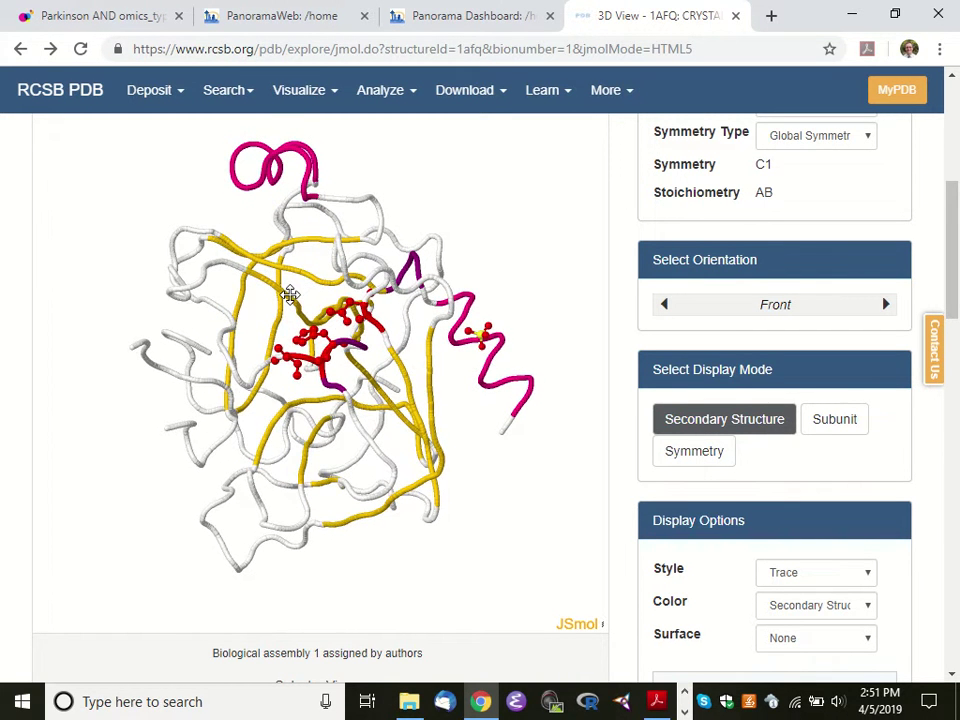
{"action": "mouse_move", "coordinate": [293, 303]}
{"action": "mouse_move", "coordinate": [333, 357]}
{"action": "left_click_drag", "start_coordinate": [343, 360], "coordinate": [449, 412]}
{"action": "mouse_move", "coordinate": [449, 412]}
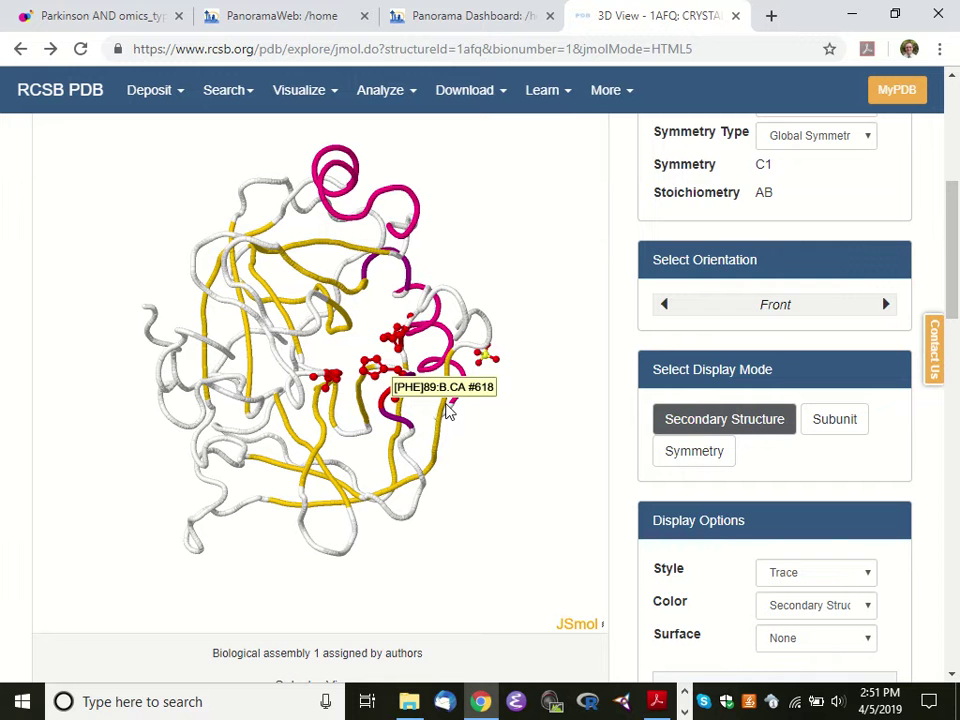
Step: Recheck the PDF's step 26 and spin the structure to a good view of the active site
{"action": "key", "text": "alt+Tab"}
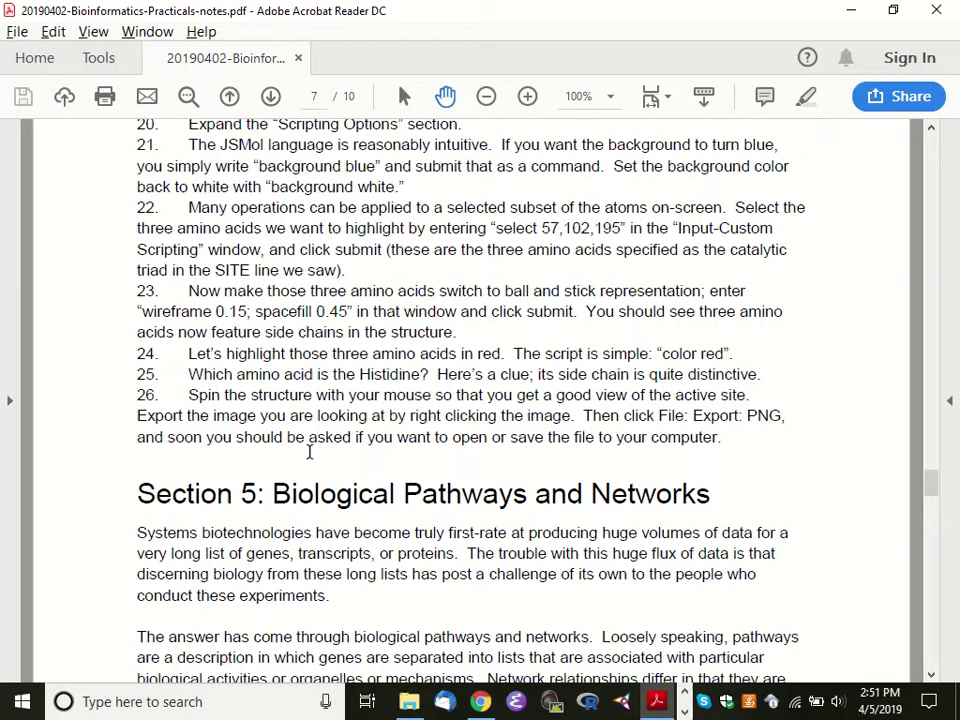
{"action": "key", "text": "alt+Tab"}
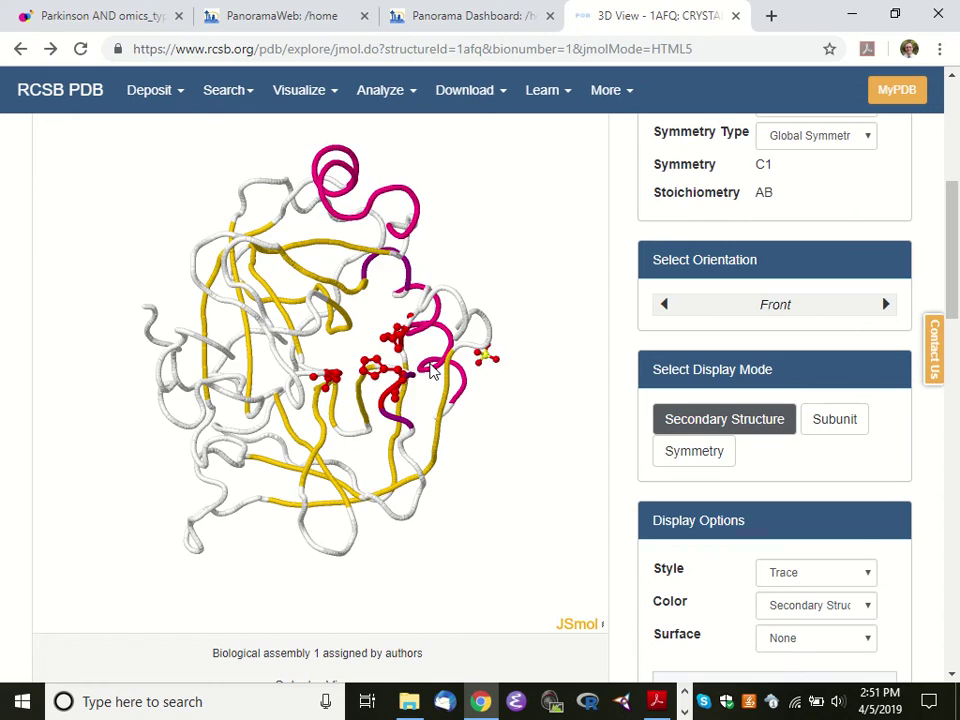
{"action": "left_click_drag", "start_coordinate": [428, 363], "coordinate": [456, 372]}
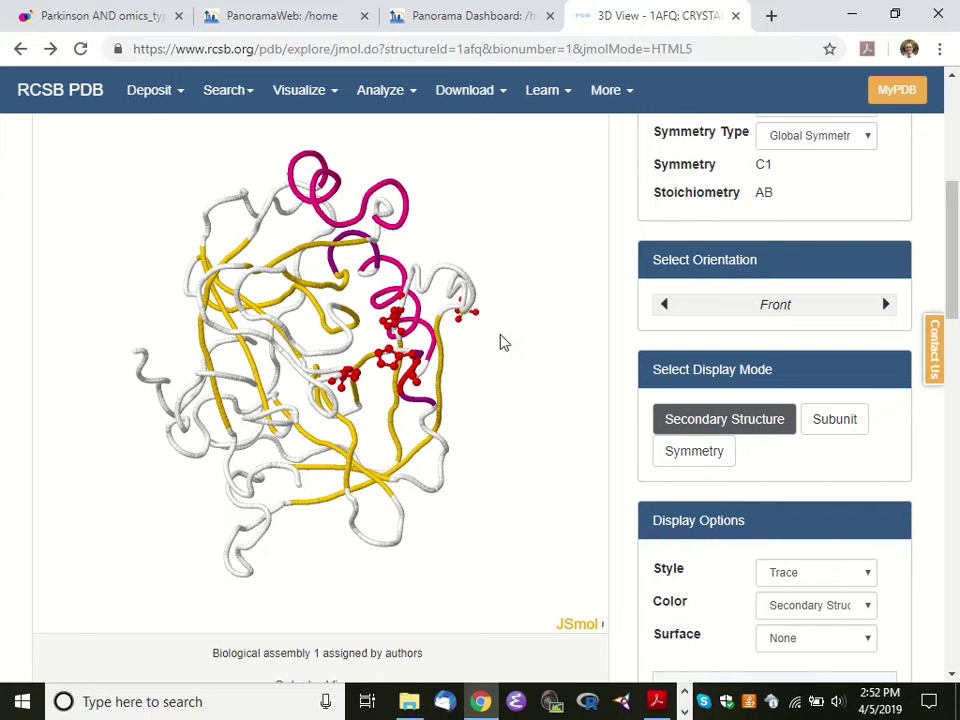
{"action": "left_click_drag", "start_coordinate": [955, 267], "coordinate": [957, 195]}
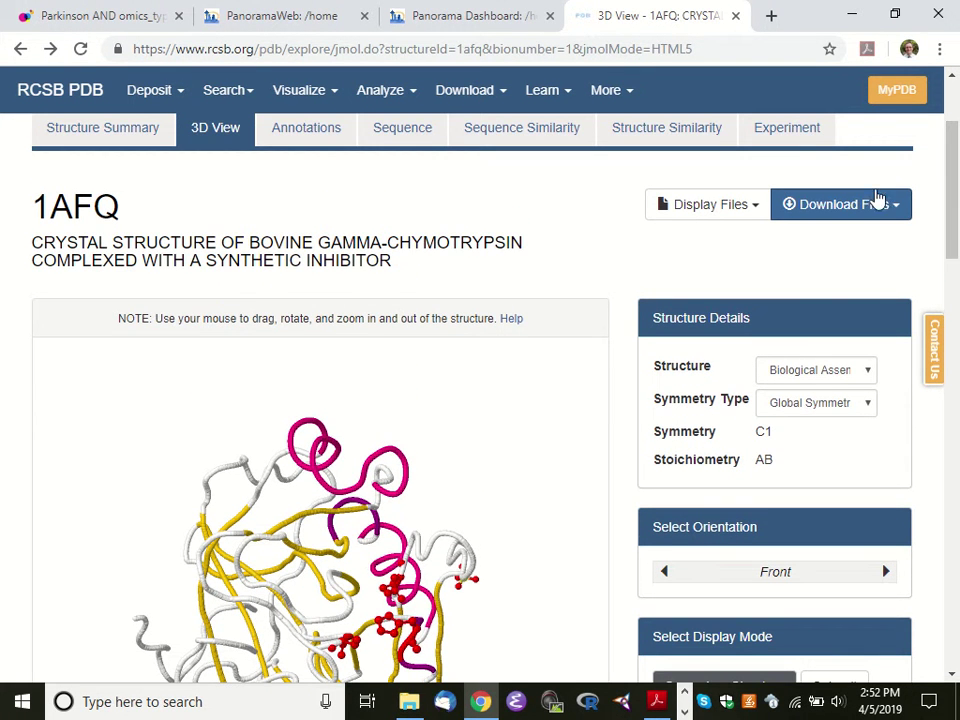
{"action": "left_click", "coordinate": [895, 210]}
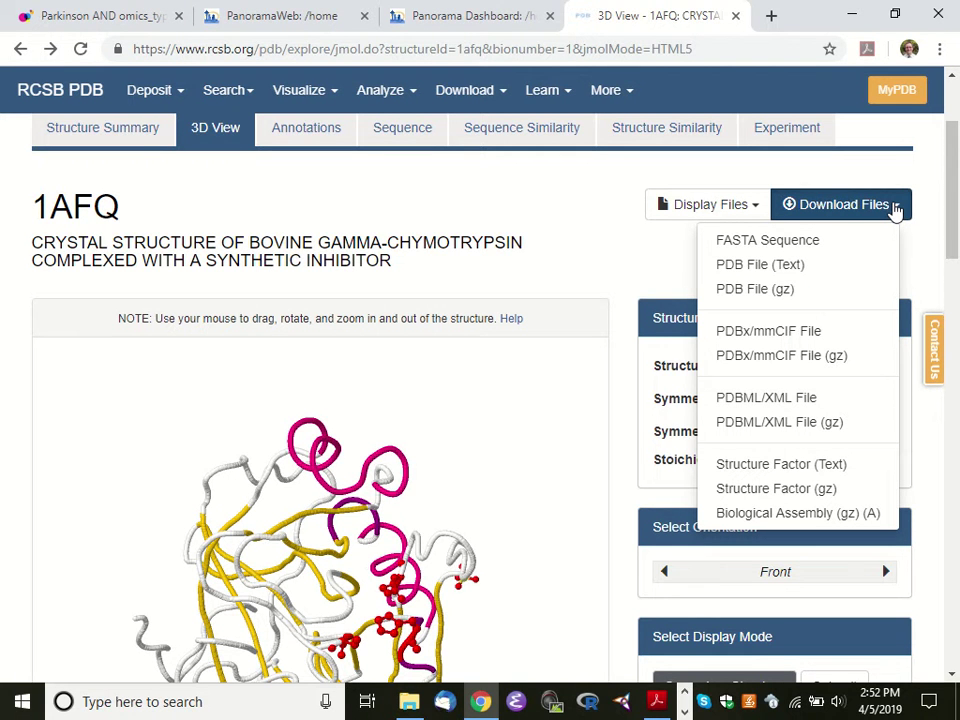
{"action": "key", "text": "alt+Tab"}
{"action": "key", "text": "alt+Tab"}
{"action": "left_click", "coordinate": [614, 212]}
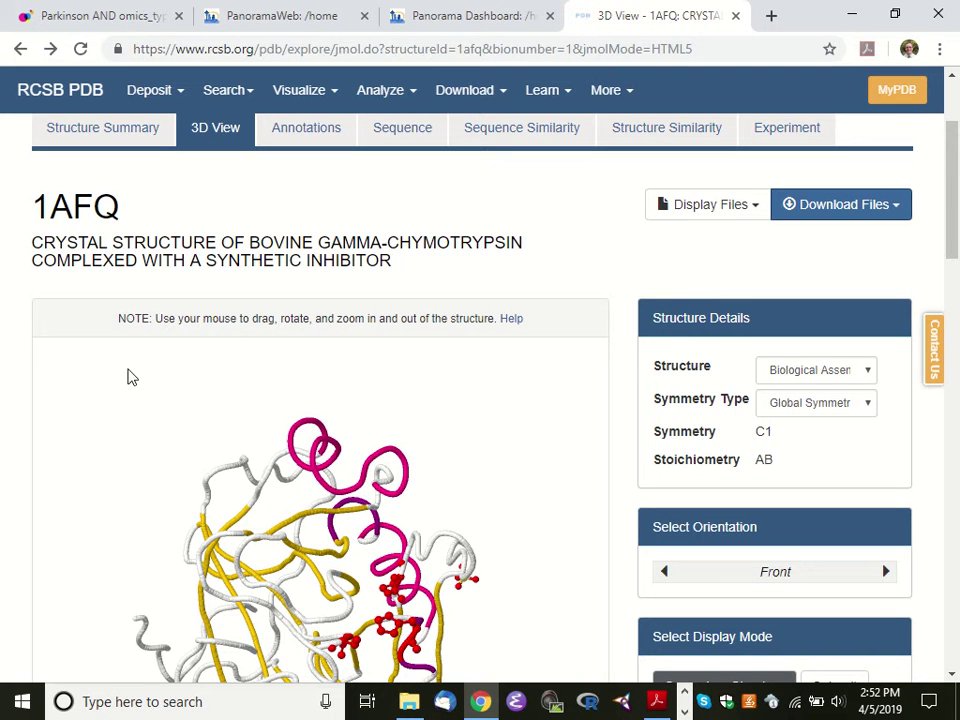
Step: Export the JSmol view as a PNG image named jsmol.png and open the downloaded file
{"action": "right_click", "coordinate": [73, 412]}
{"action": "right_click", "coordinate": [93, 395]}
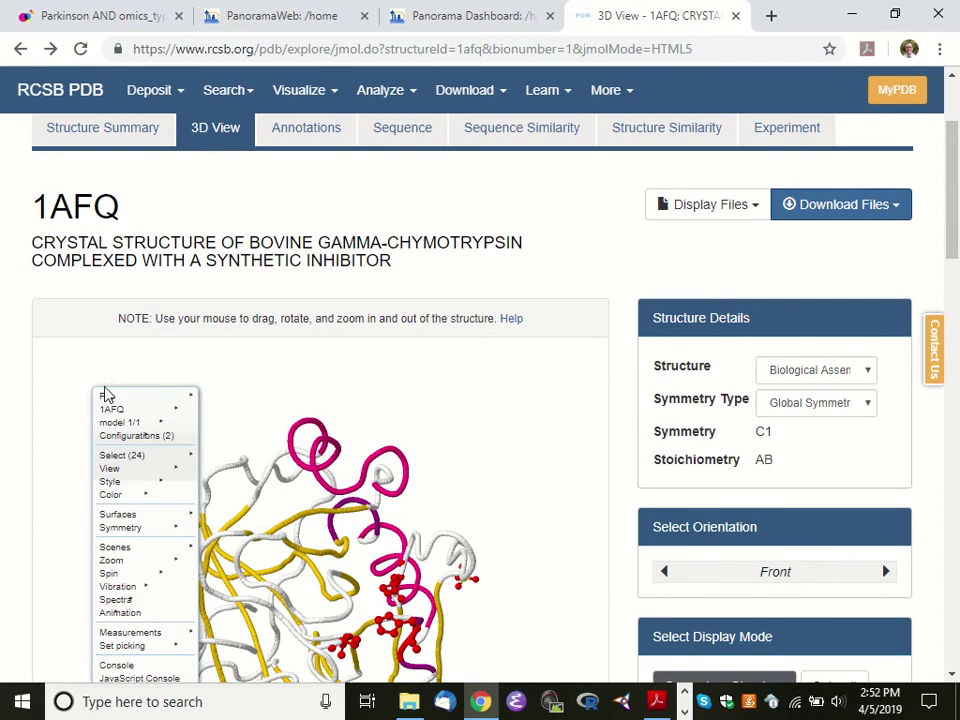
{"action": "mouse_move", "coordinate": [110, 402]}
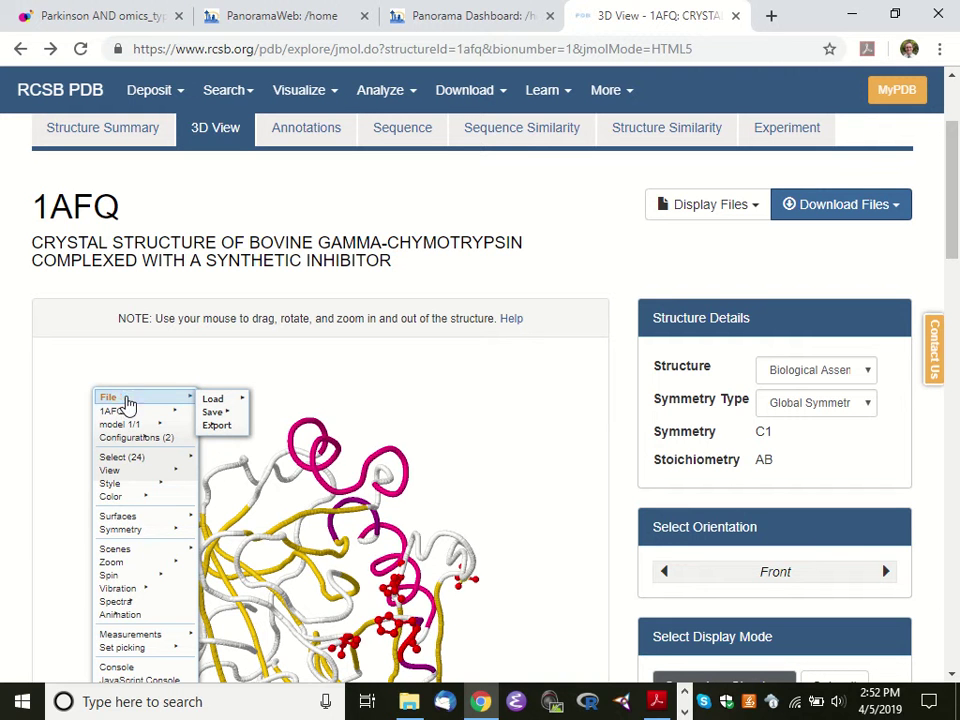
{"action": "mouse_move", "coordinate": [226, 430]}
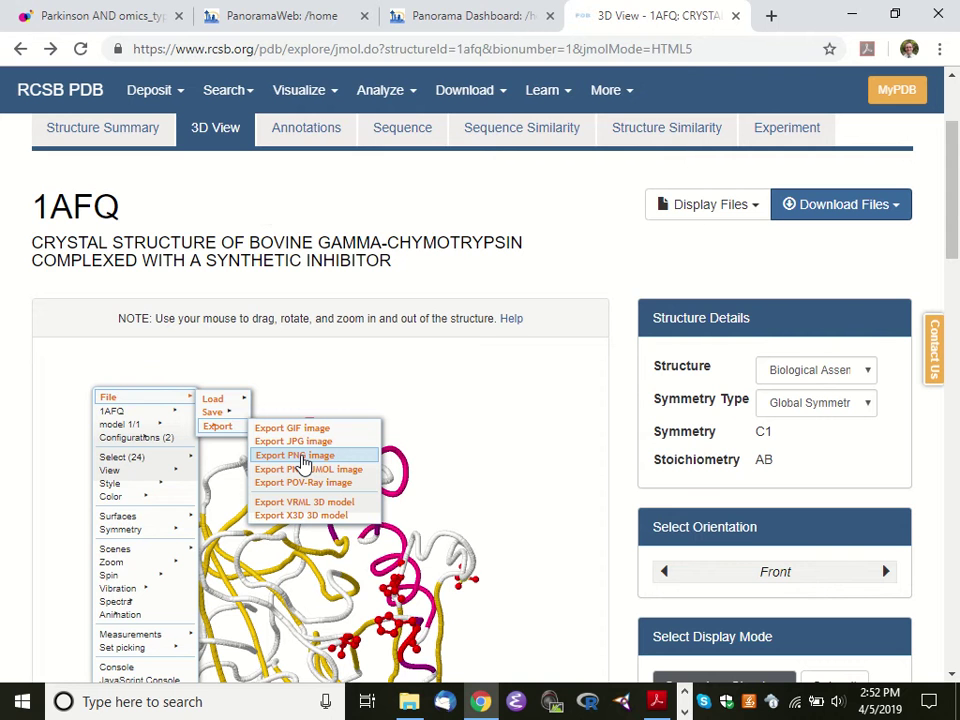
{"action": "left_click", "coordinate": [304, 458]}
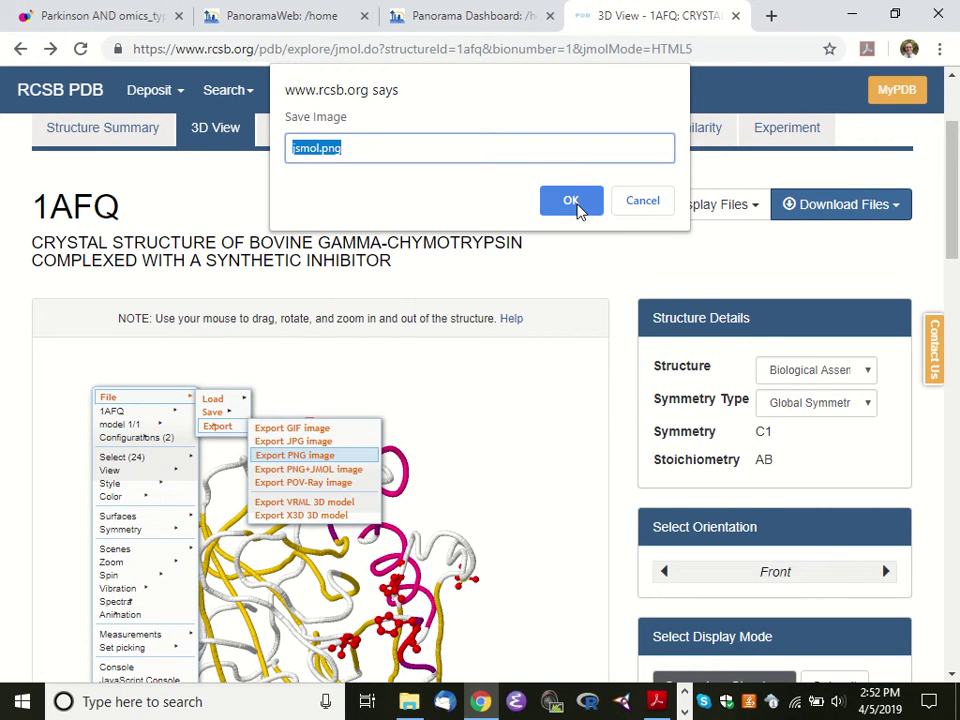
{"action": "left_click", "coordinate": [577, 208]}
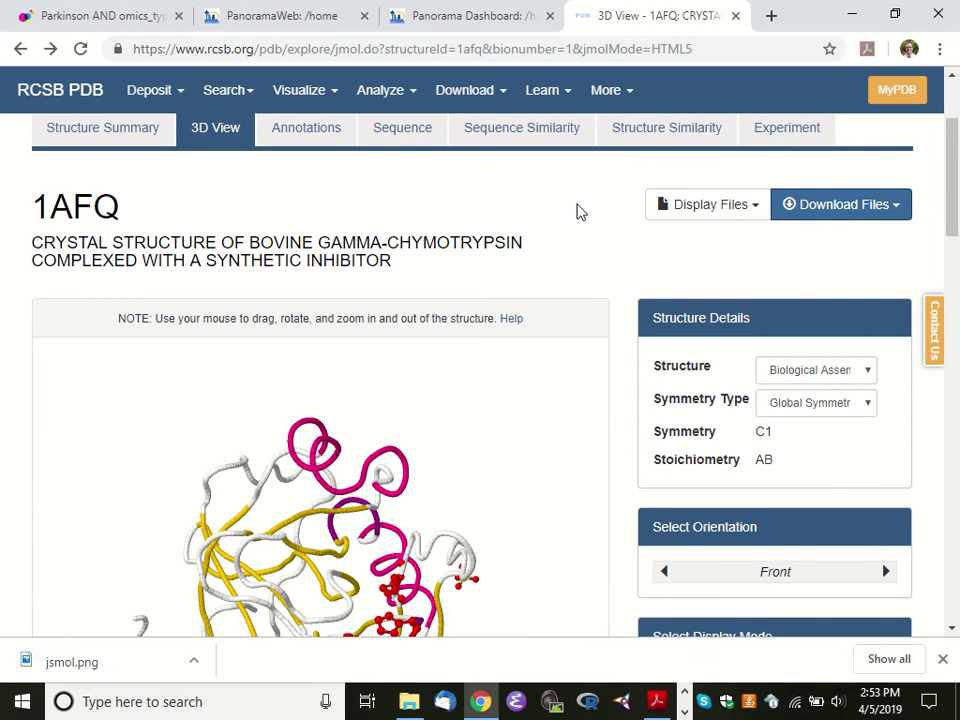
{"action": "left_click", "coordinate": [197, 666]}
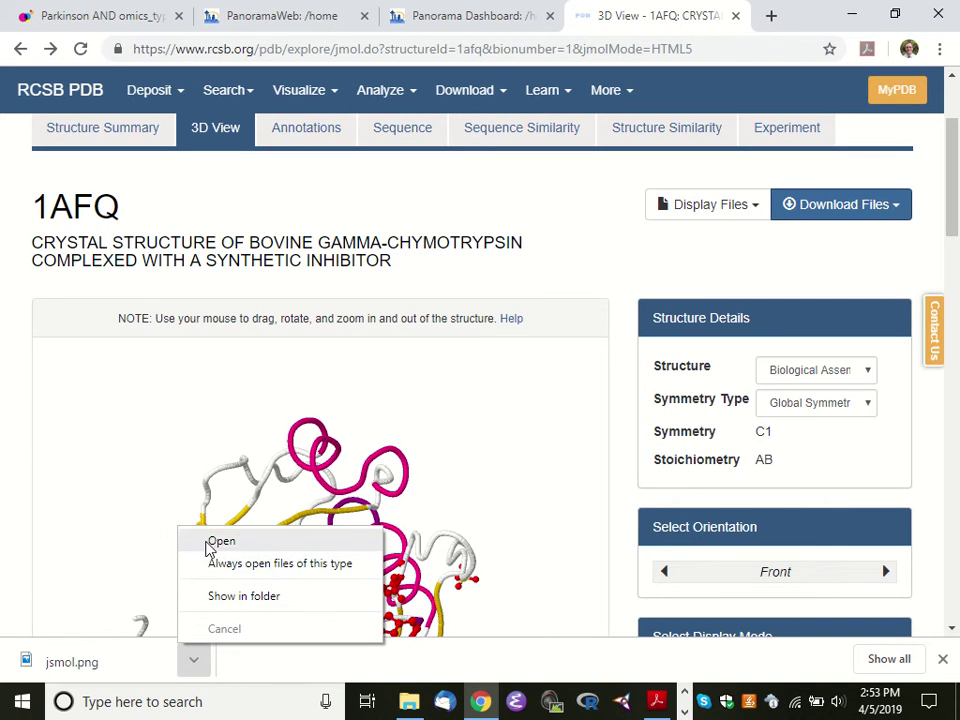
{"action": "left_click", "coordinate": [209, 541]}
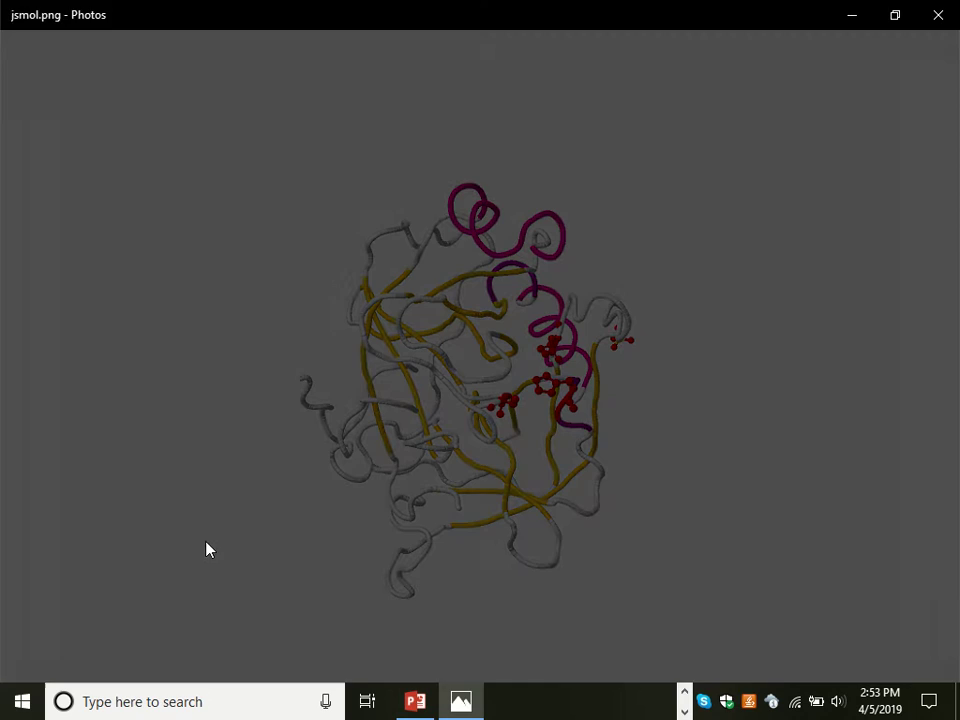